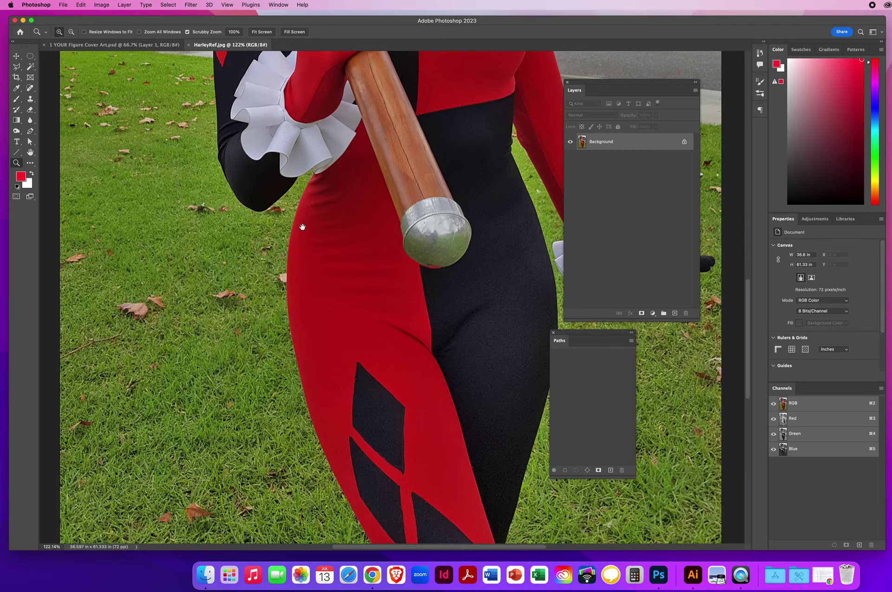
# - Examine the costumed figure's outline from the hat and mallet down to the outstretched hand and bent knee
pyautogui.scroll(5, 291, 192)
pyautogui.scroll(5, 197, 223)
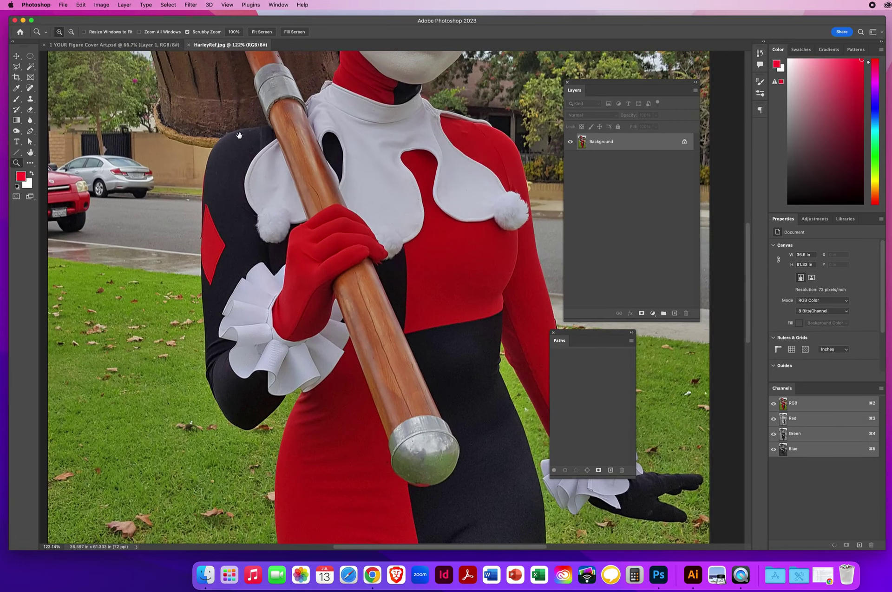
pyautogui.hscroll(-2, 374, 188)
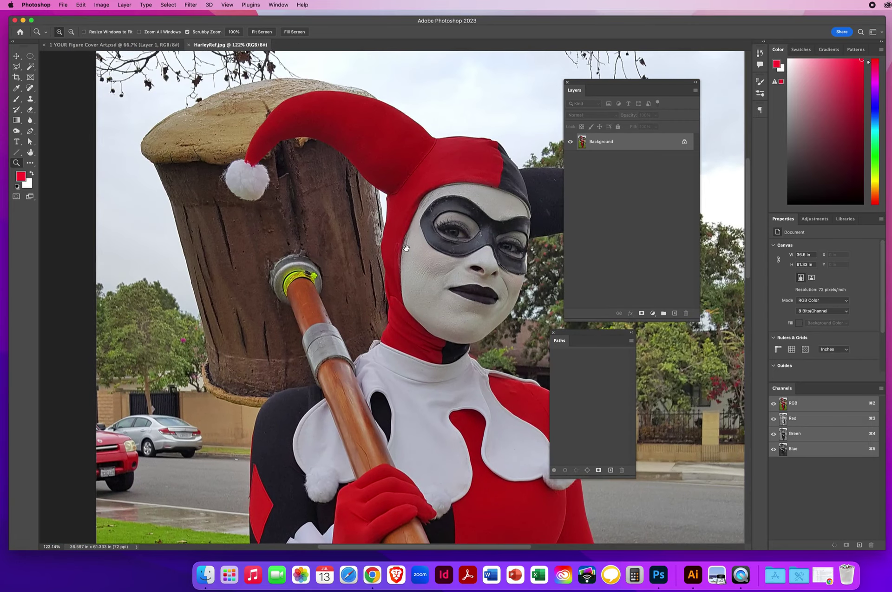
pyautogui.hscroll(5, 407, 248)
pyautogui.scroll(-1, 407, 248)
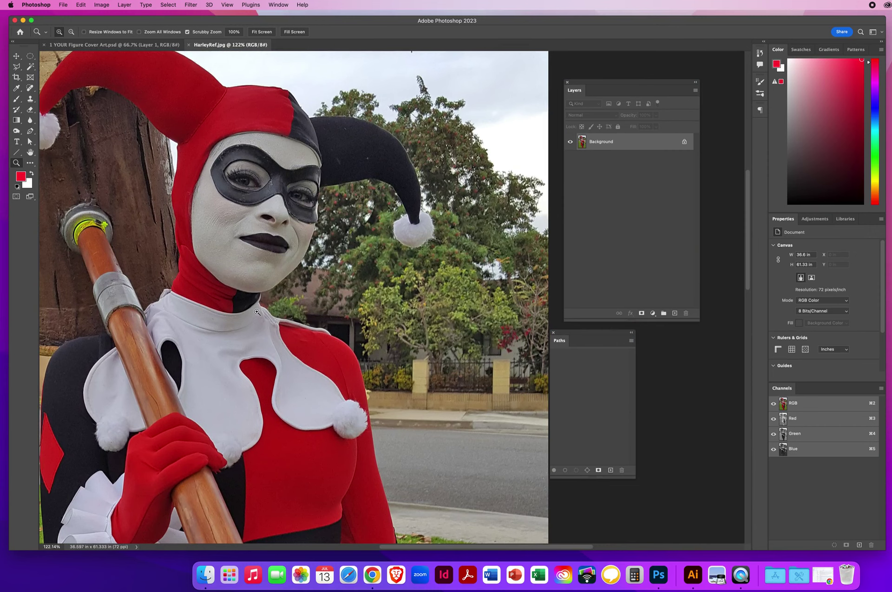
pyautogui.moveTo(382, 443); pyautogui.dragTo(320, 129)
pyautogui.scroll(-2, 315, 142)
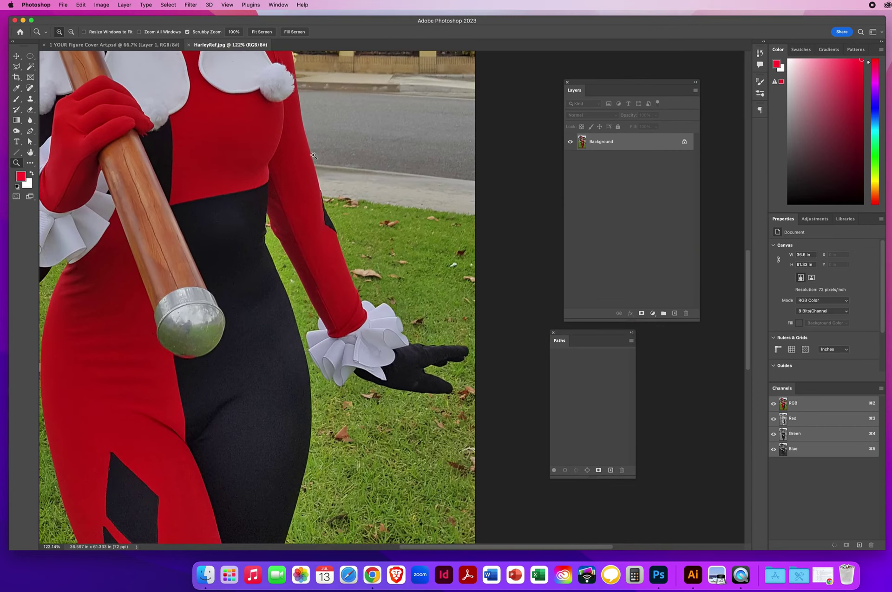
pyautogui.scroll(-10, 194, 326)
pyautogui.hscroll(-5, 195, 327)
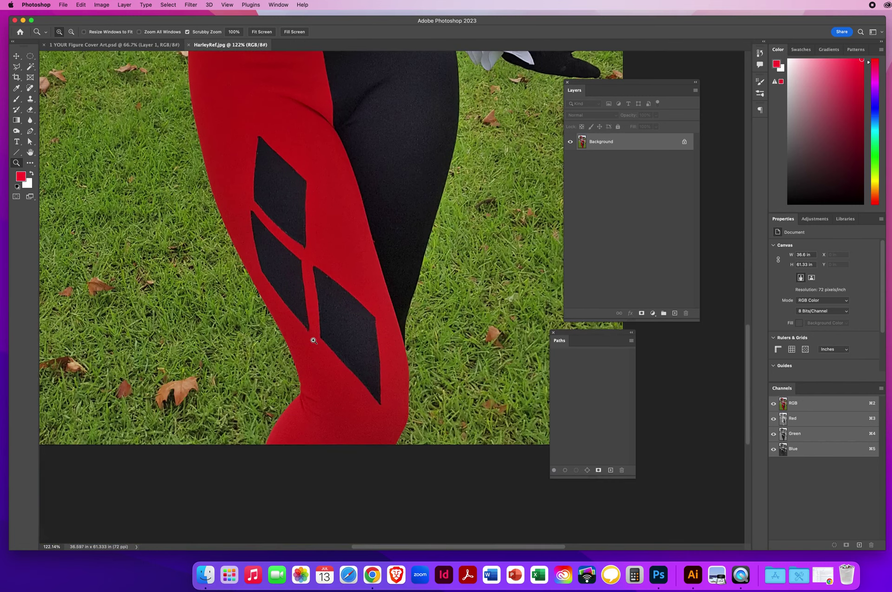
# - Activate the Pen tool for tracing the red bent knee at the photo's lower edge, working at 300% magnification
pyautogui.click(323, 384)
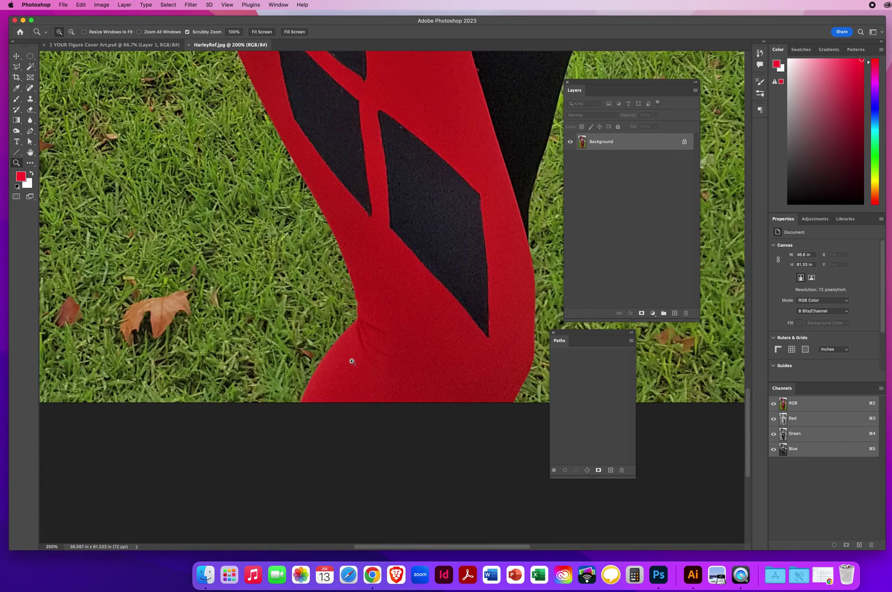
pyautogui.click(373, 338)
pyautogui.click(373, 338)
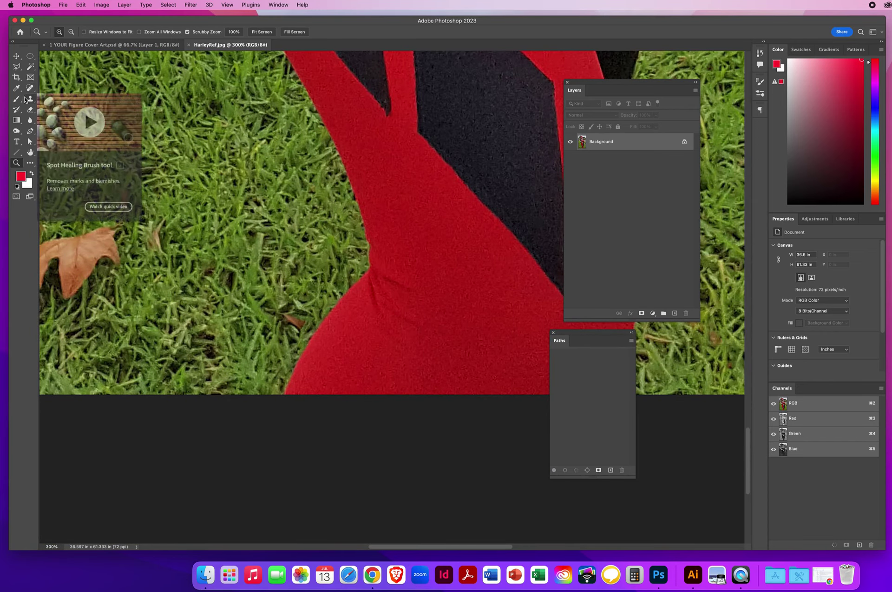
pyautogui.click(30, 132)
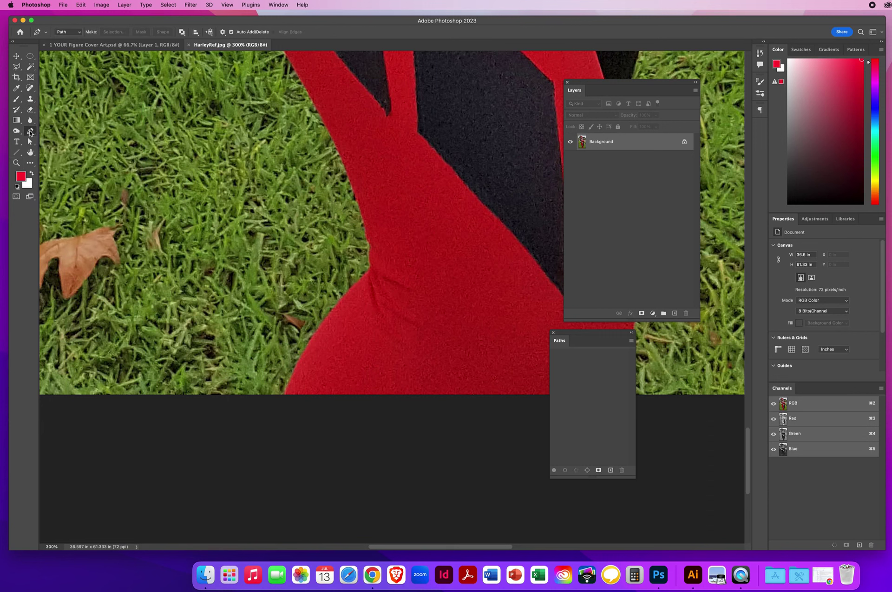
pyautogui.moveTo(30, 141); pyautogui.dragTo(54, 149)
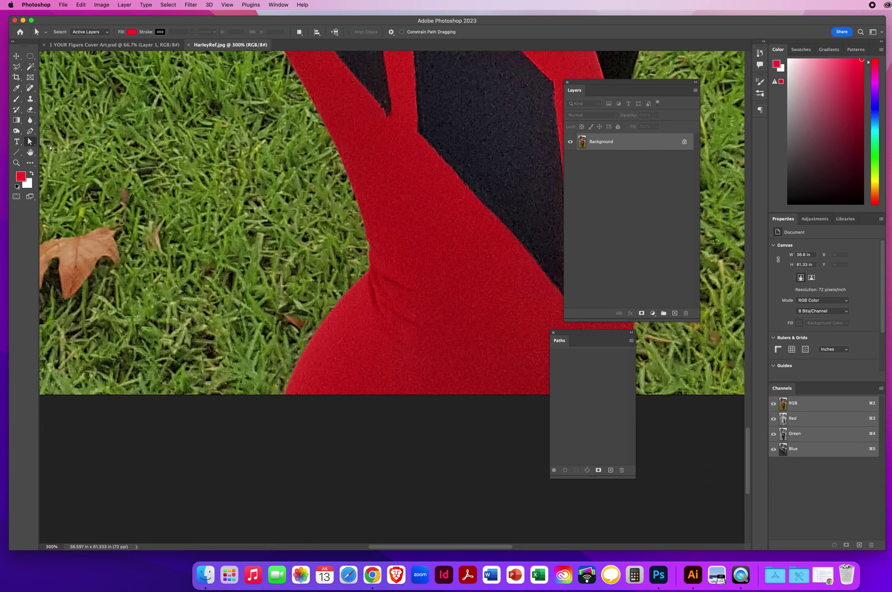
pyautogui.click(30, 132)
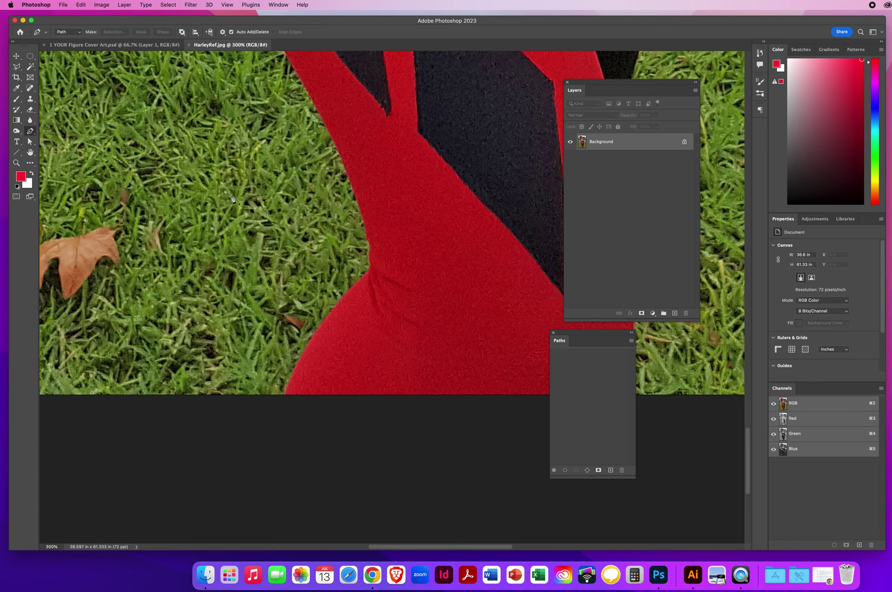
# - Open the Guides, Grid & Slices preferences
pyautogui.click(39, 5)
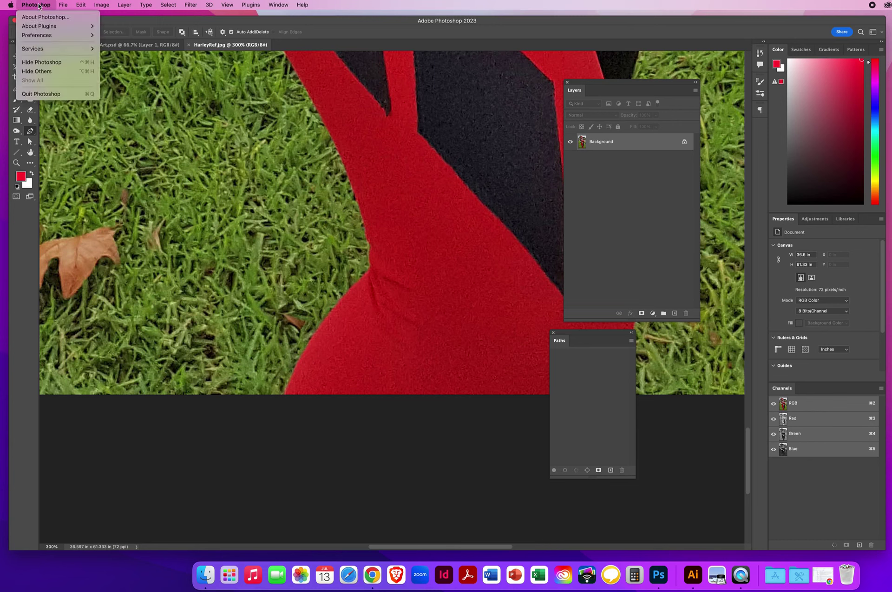
pyautogui.moveTo(36, 36)
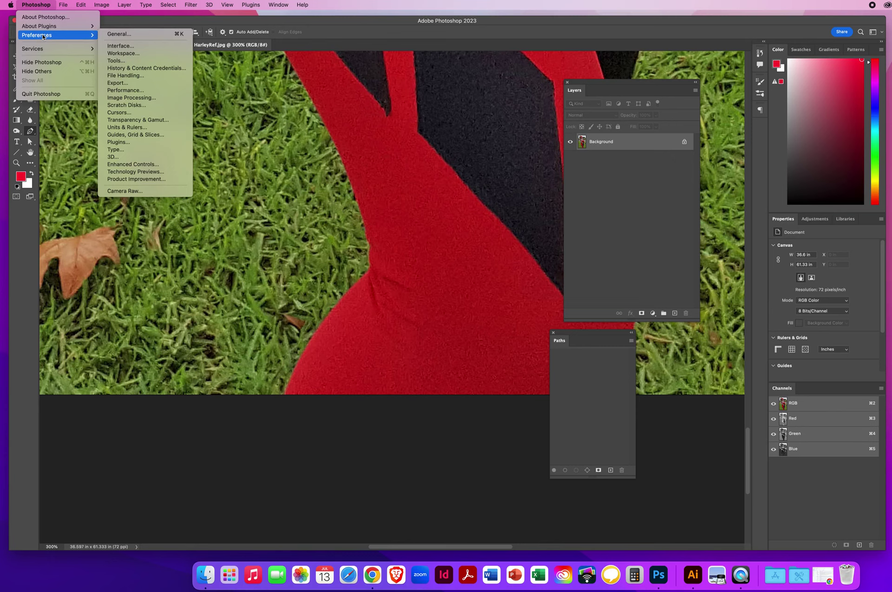
pyautogui.moveTo(80, 5)
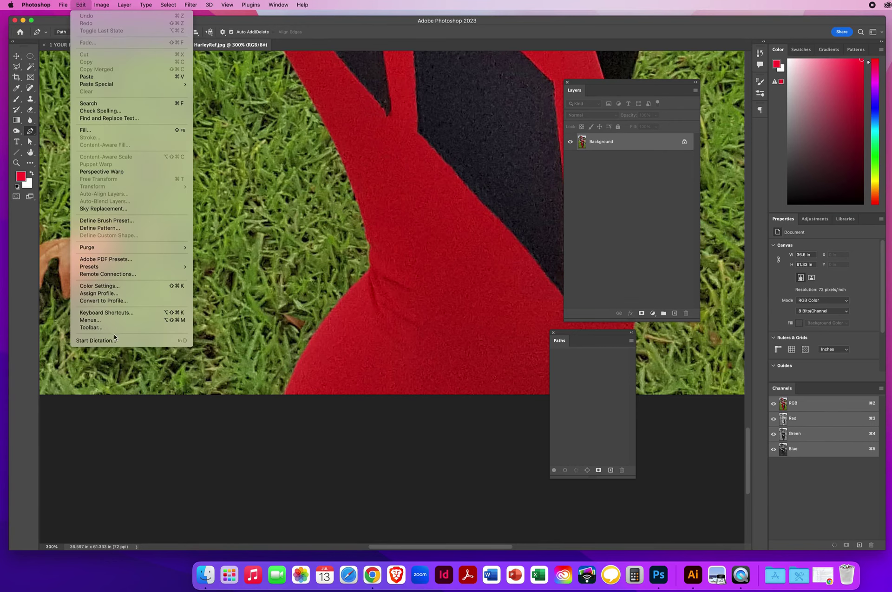
pyautogui.moveTo(36, 5)
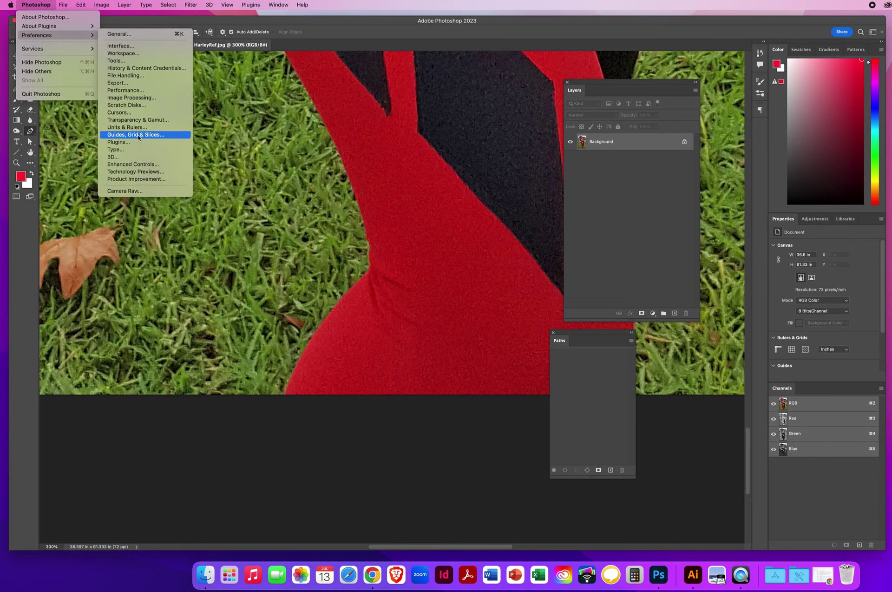
pyautogui.click(154, 135)
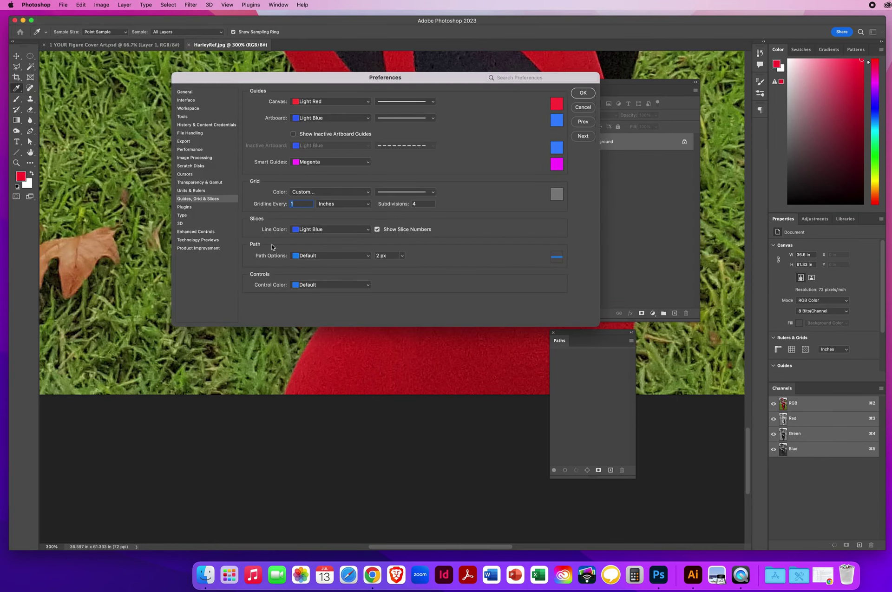
# - Review the available path color and line thickness choices in the preferences, keeping Default and 2 px
pyautogui.click(318, 256)
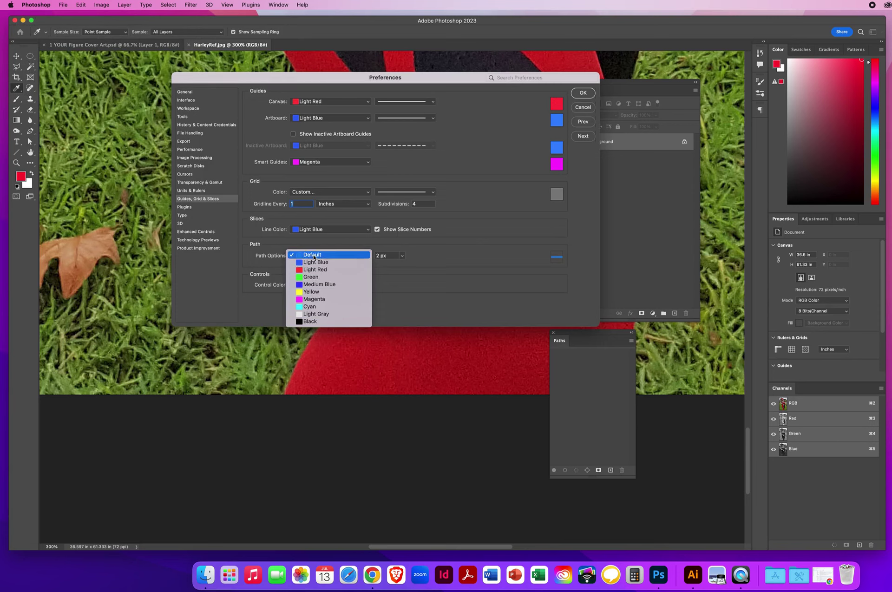
pyautogui.click(314, 256)
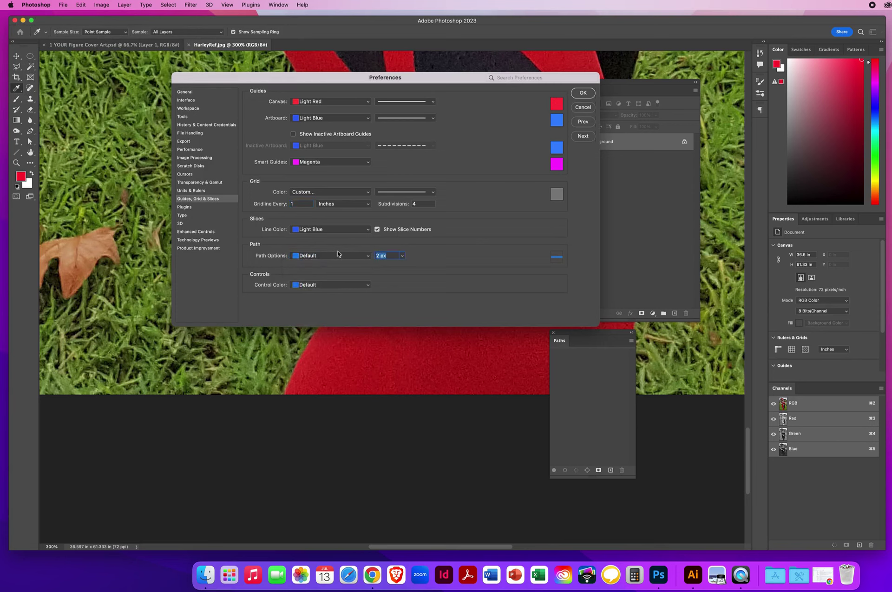
pyautogui.click(402, 255)
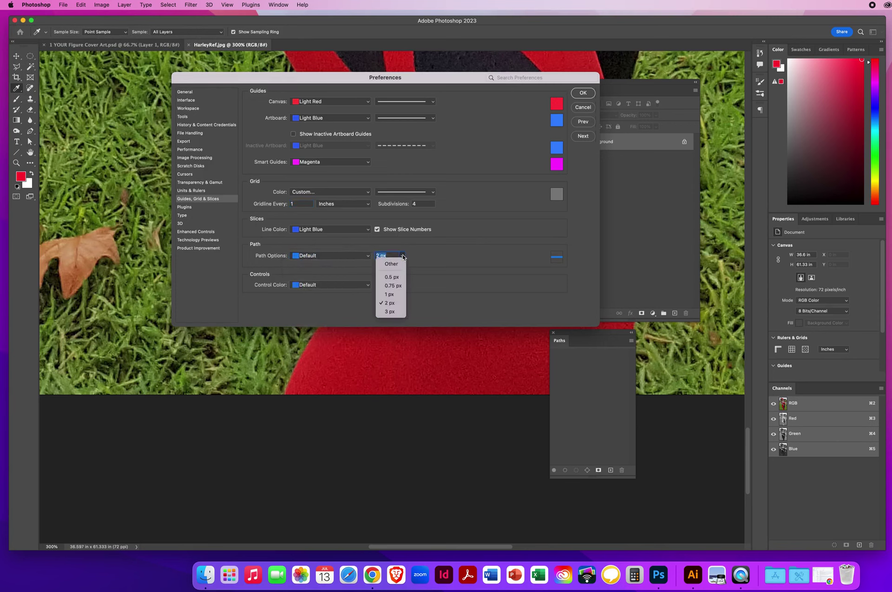
pyautogui.click(398, 305)
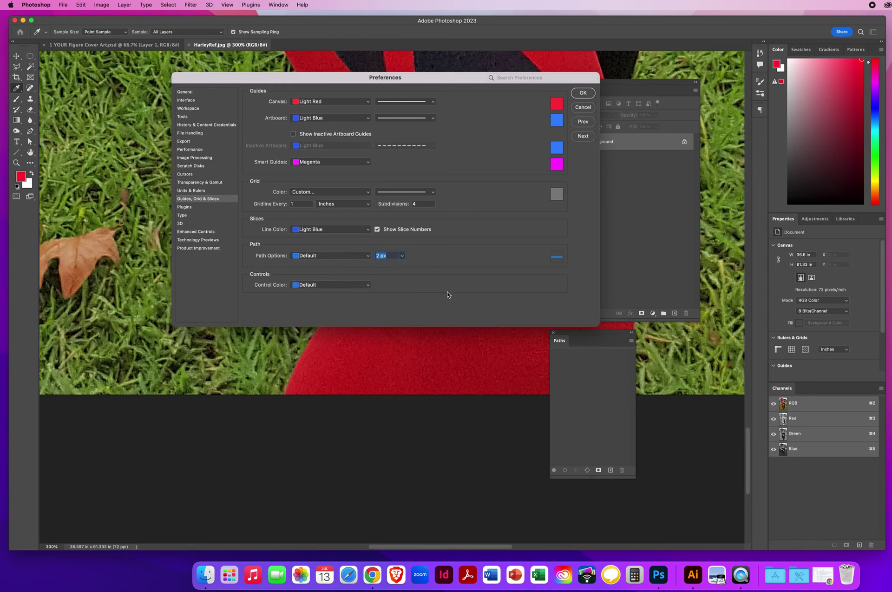
pyautogui.click(403, 256)
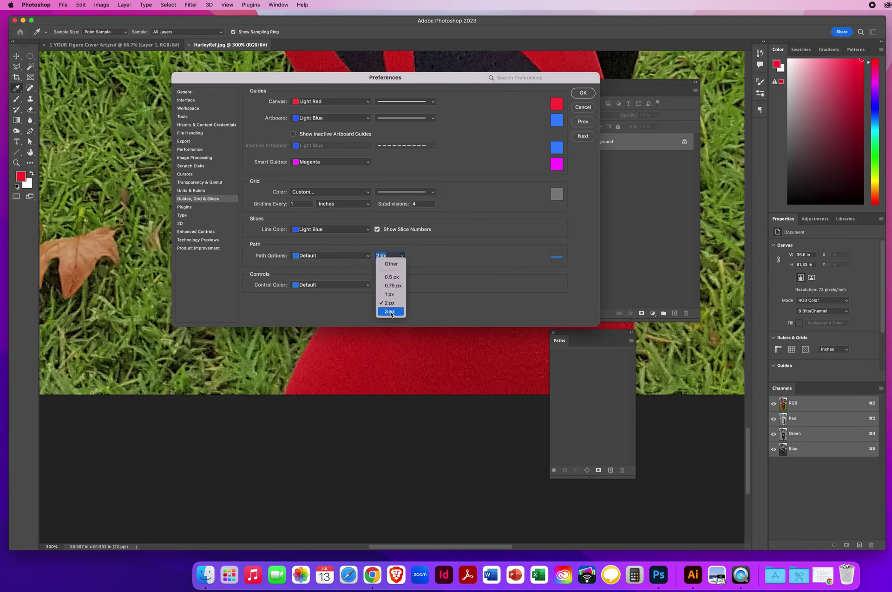
pyautogui.click(449, 291)
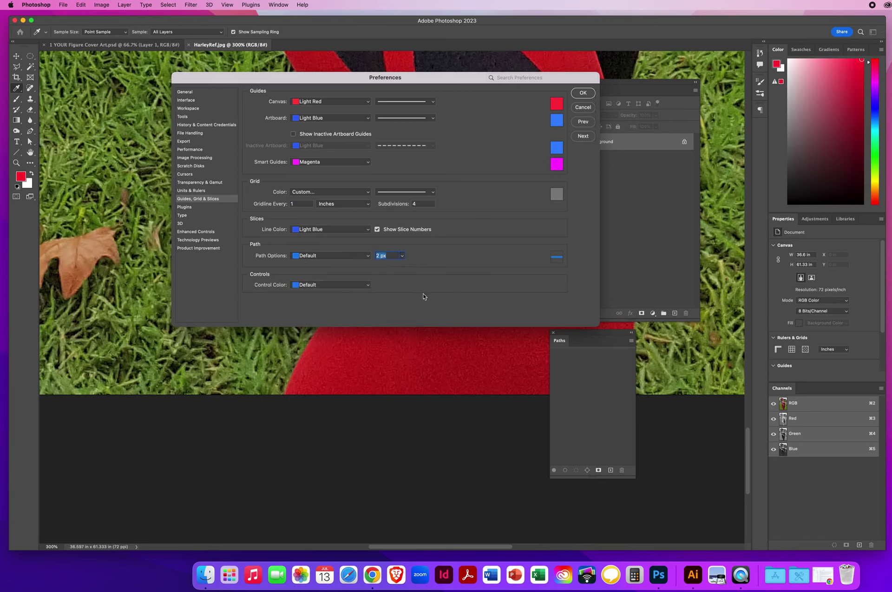
pyautogui.click(319, 257)
pyautogui.click(429, 250)
# - Set the path display color to Yellow, apply the preferences and reactivate the Pen tool
pyautogui.click(321, 258)
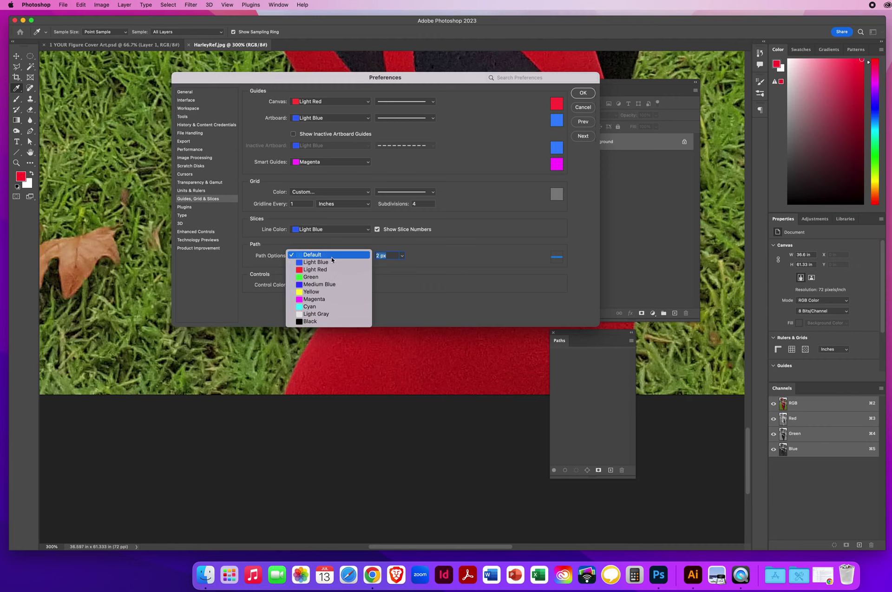
pyautogui.click(310, 292)
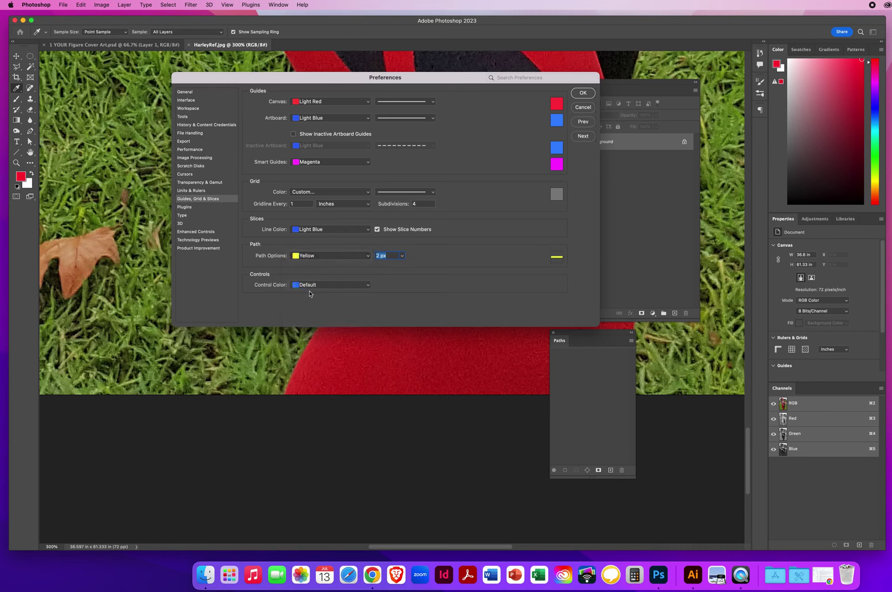
pyautogui.click(582, 94)
pyautogui.press('p')
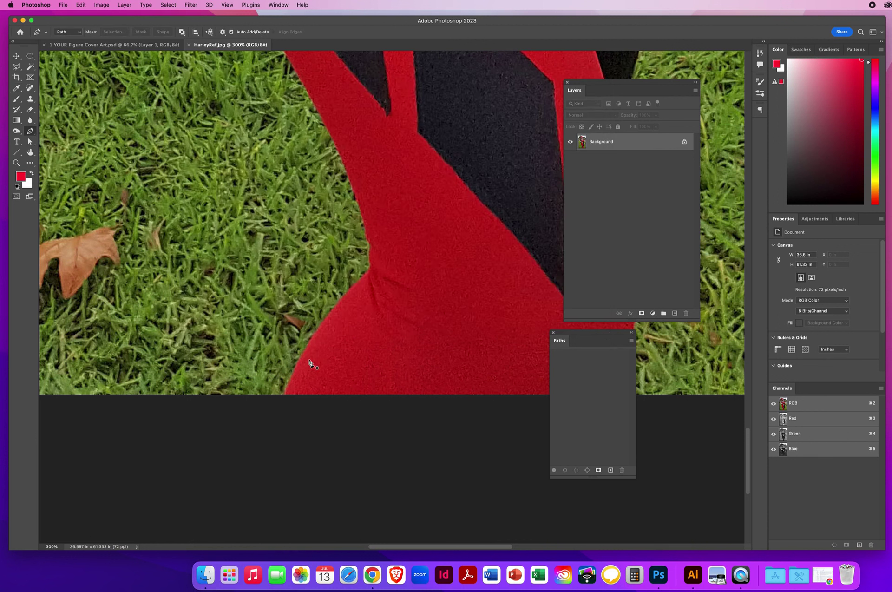
# - Draw a straight two-point test path across the red knee and delete it
pyautogui.click(341, 344)
pyautogui.click(475, 315)
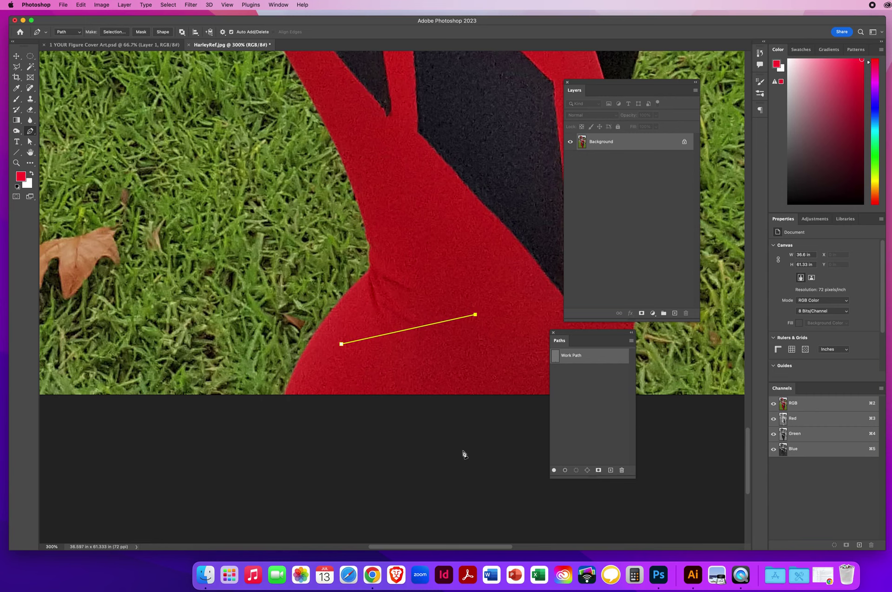
pyautogui.press('BackSpace')
pyautogui.press('BackSpace')
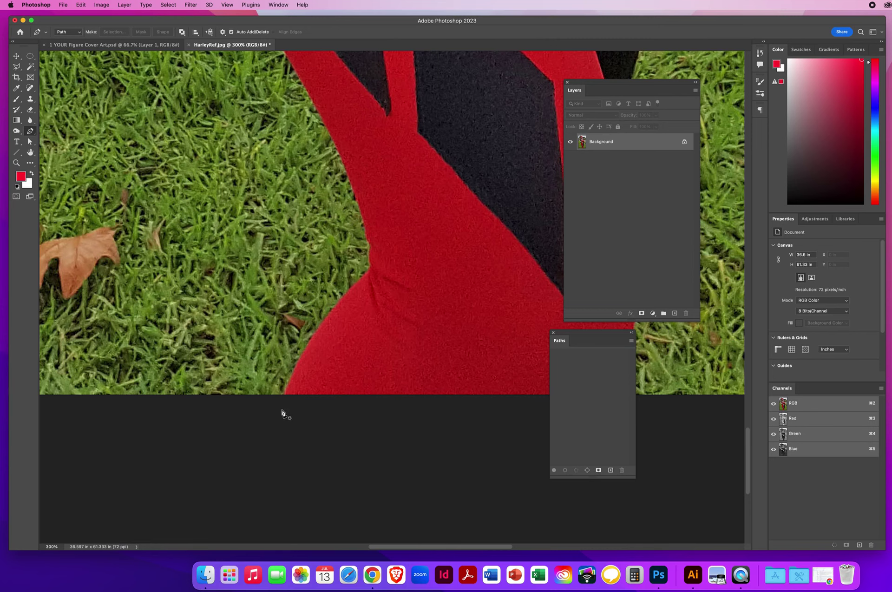
# - Try tracing the knee's outer edge with closely spaced curve points starting just below the photo, and delete the path
pyautogui.moveTo(282, 409); pyautogui.dragTo(286, 385)
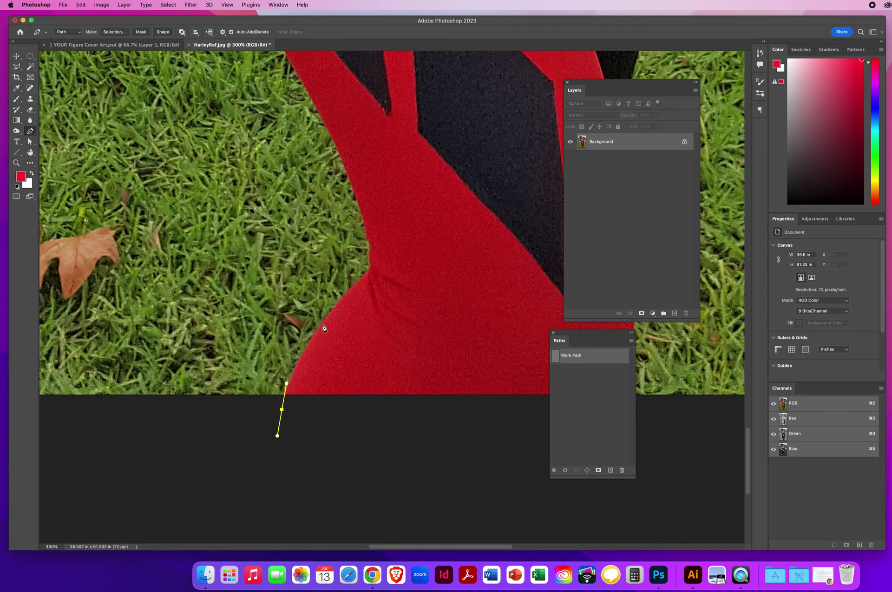
pyautogui.press('super+z')
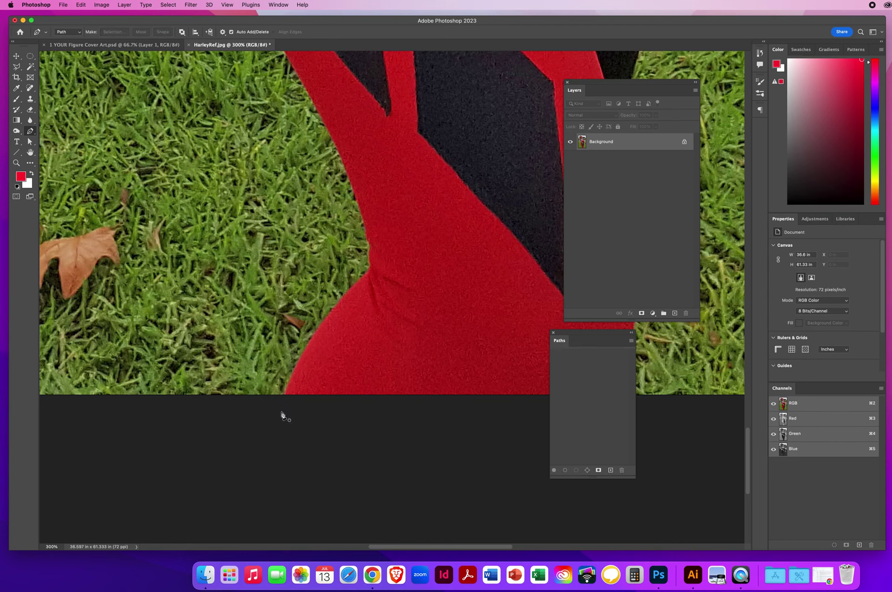
pyautogui.moveTo(281, 411); pyautogui.dragTo(303, 352)
pyautogui.moveTo(304, 350); pyautogui.dragTo(319, 334)
pyautogui.moveTo(318, 333); pyautogui.dragTo(330, 316)
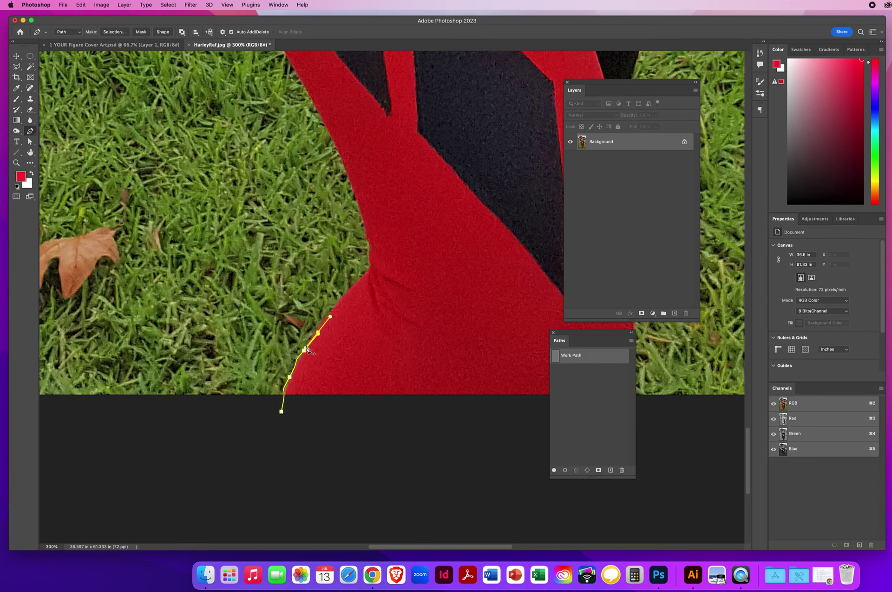
pyautogui.click(289, 376)
pyautogui.press('BackSpace')
pyautogui.press('BackSpace')
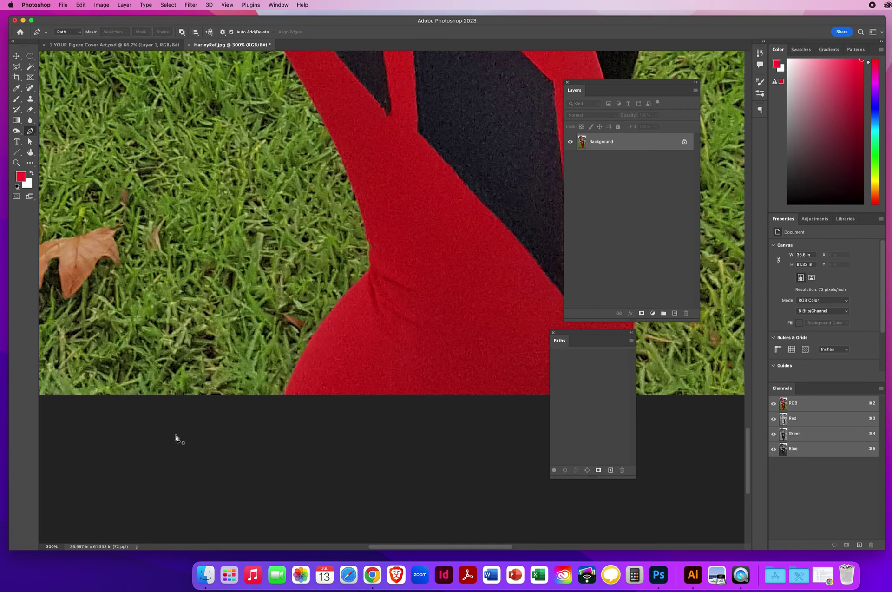
# - Draw a wavy test path of curved anchor points in the empty area below the photo and delete it
pyautogui.moveTo(167, 437); pyautogui.dragTo(201, 418)
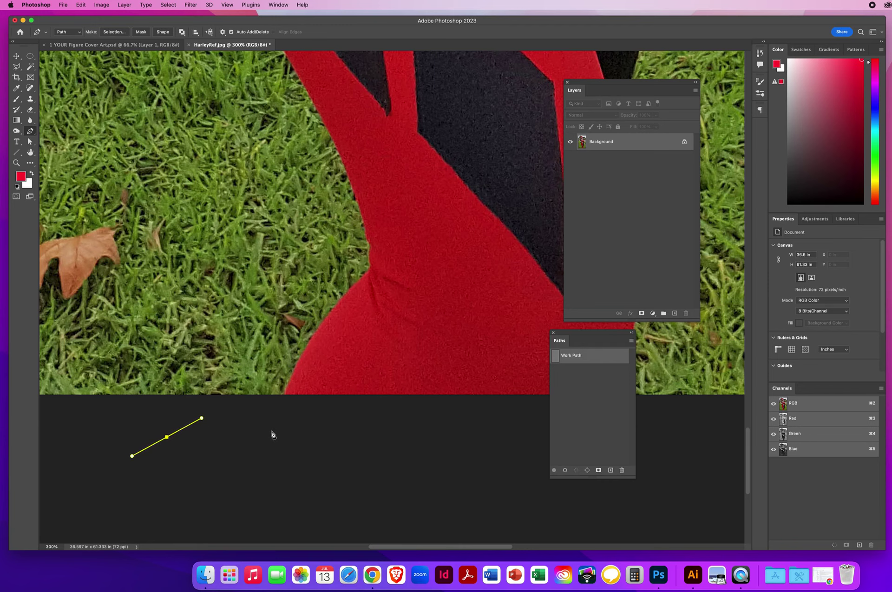
pyautogui.moveTo(279, 437); pyautogui.dragTo(319, 453)
pyautogui.moveTo(401, 439); pyautogui.dragTo(440, 421)
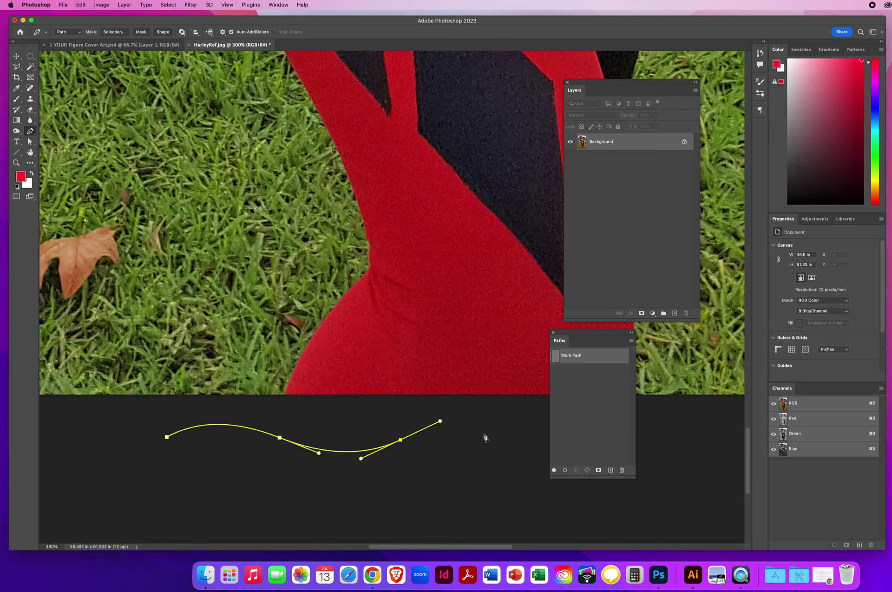
pyautogui.moveTo(483, 436); pyautogui.dragTo(545, 429)
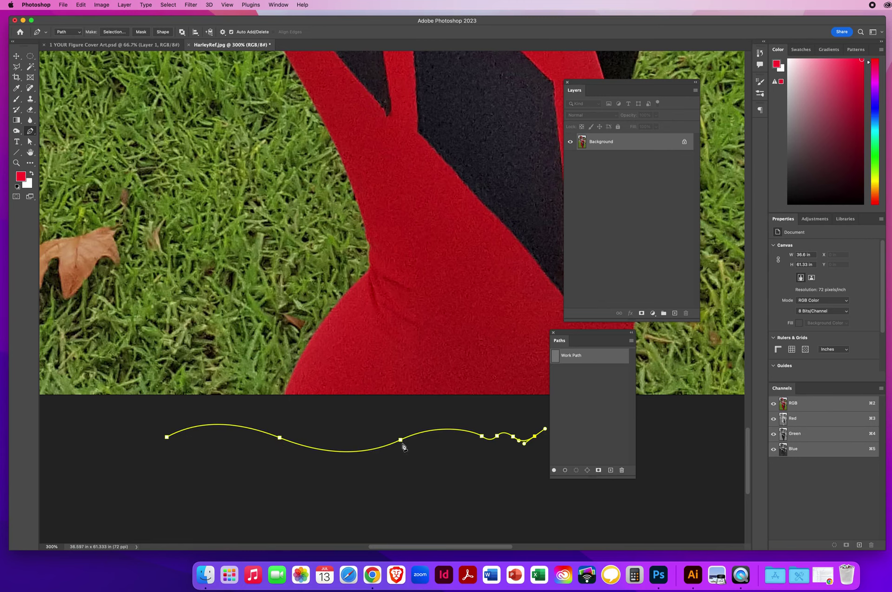
pyautogui.press('BackSpace')
pyautogui.press('BackSpace')
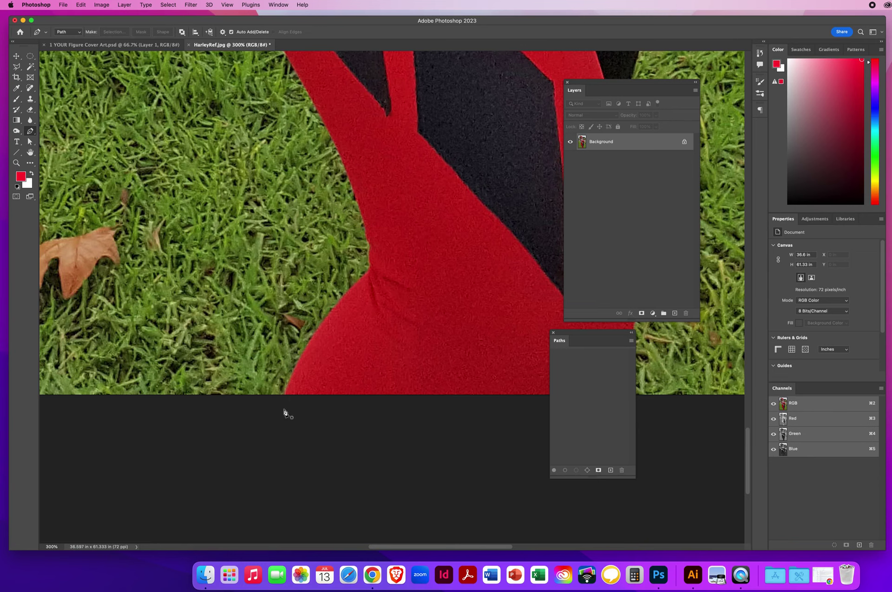
# - Start a Pen path just below the photo, curve it up the red knee's outer edge and turn a corner at the crease
pyautogui.moveTo(283, 410); pyautogui.dragTo(291, 374)
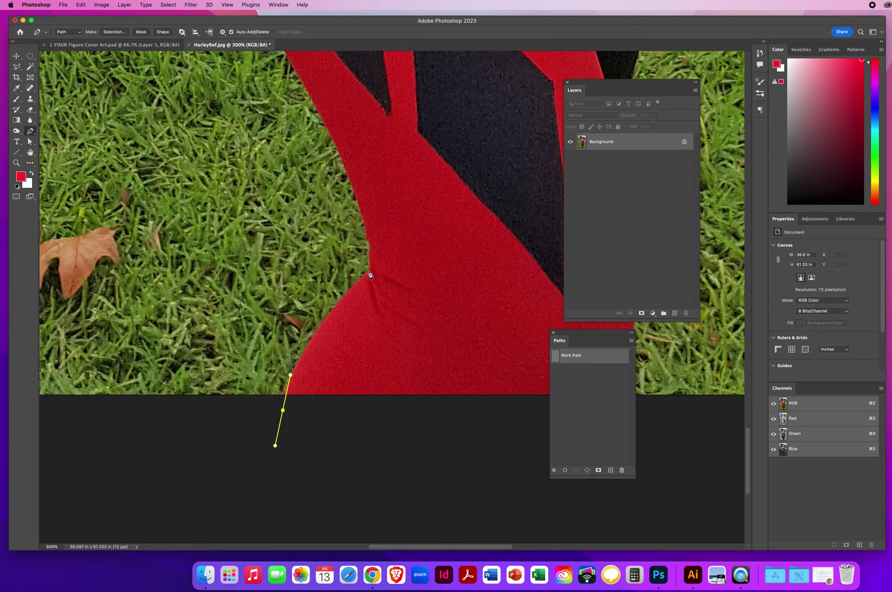
pyautogui.moveTo(369, 271); pyautogui.dragTo(427, 220)
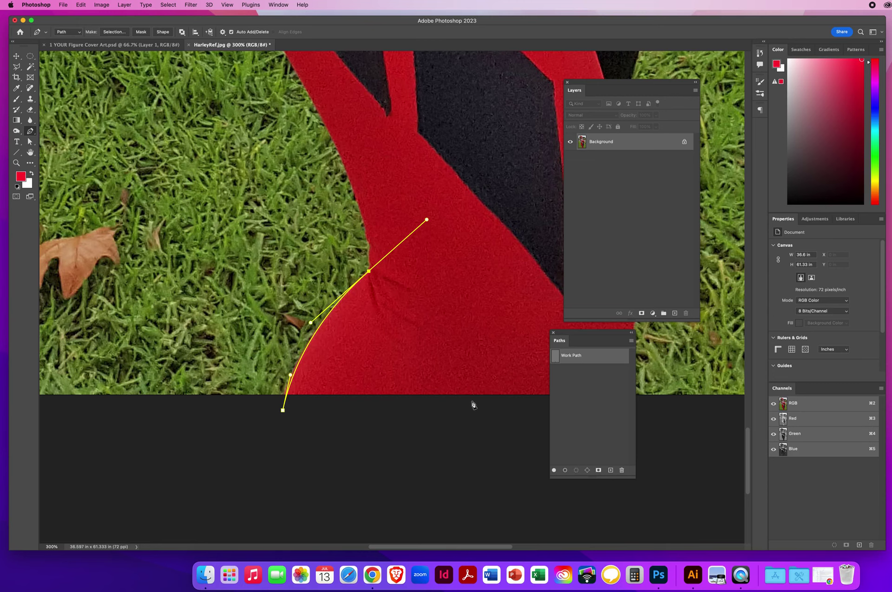
pyautogui.moveTo(382, 176); pyautogui.dragTo(378, 373)
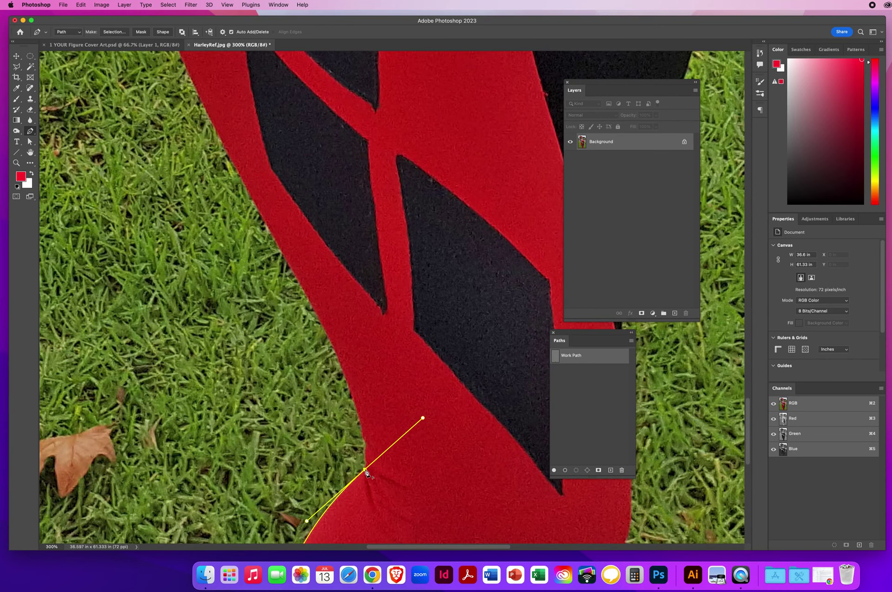
pyautogui.moveTo(366, 470); pyautogui.dragTo(367, 464)
pyautogui.moveTo(368, 465); pyautogui.dragTo(366, 461)
pyautogui.click(367, 462)
# - Continue the path from the crease above the knee up the lower part of the red leg's outer edge
pyautogui.click(367, 442)
pyautogui.click(369, 434)
pyautogui.click(367, 442)
pyautogui.click(363, 435)
pyautogui.click(358, 414)
pyautogui.click(355, 400)
pyautogui.moveTo(320, 321); pyautogui.dragTo(300, 285)
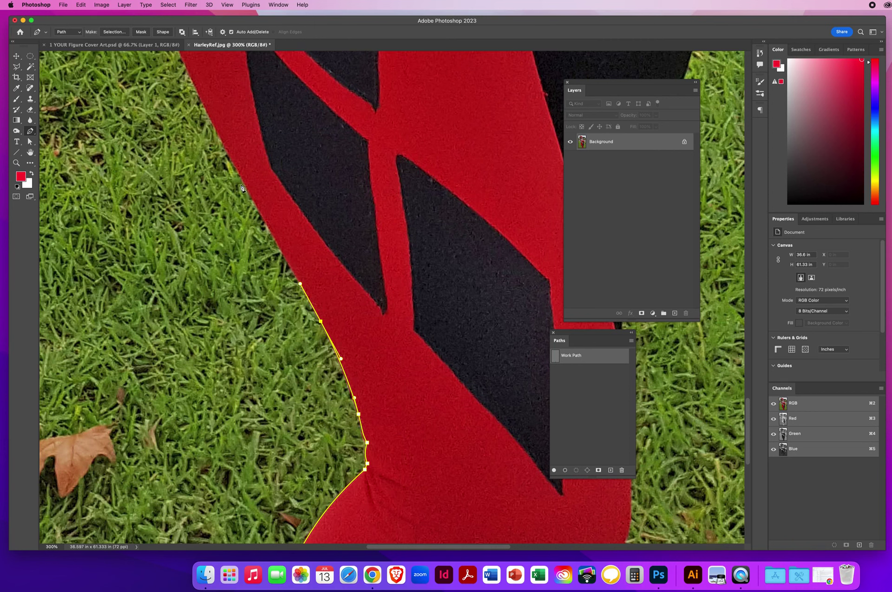
# - Trace the long outer edge of the red thigh with widely spaced curve points up to just below the white cuff
pyautogui.moveTo(249, 192); pyautogui.dragTo(335, 409)
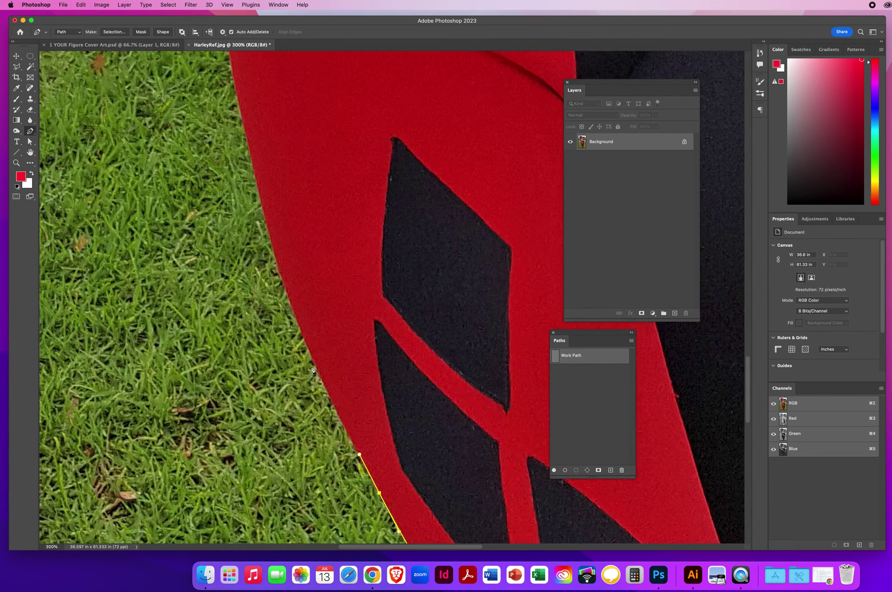
pyautogui.moveTo(278, 268); pyautogui.dragTo(253, 177)
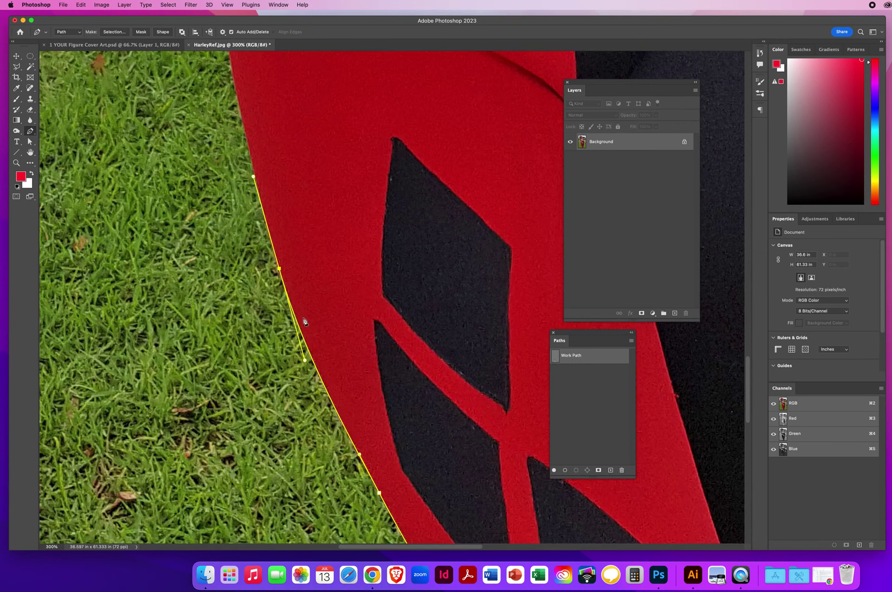
pyautogui.scroll(5, 293, 209)
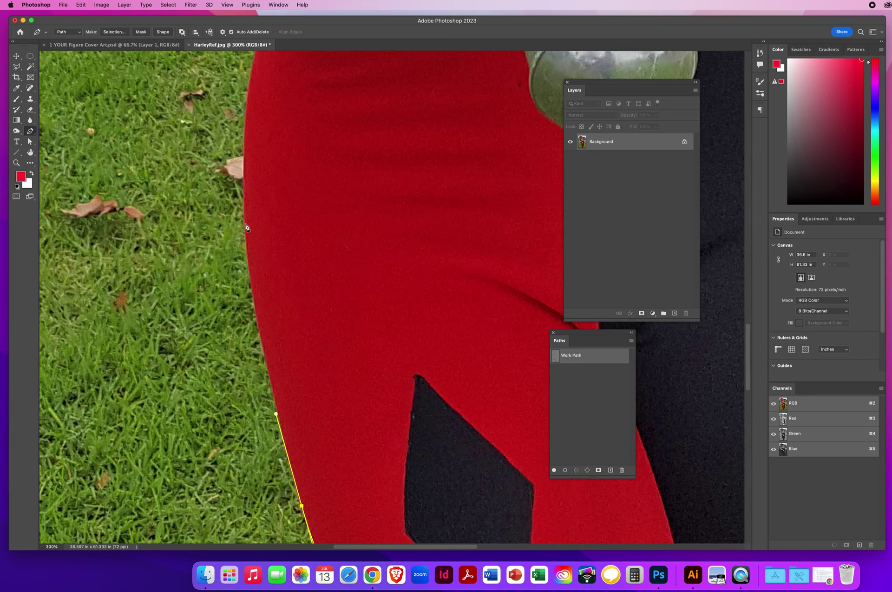
pyautogui.moveTo(246, 224); pyautogui.dragTo(241, 142)
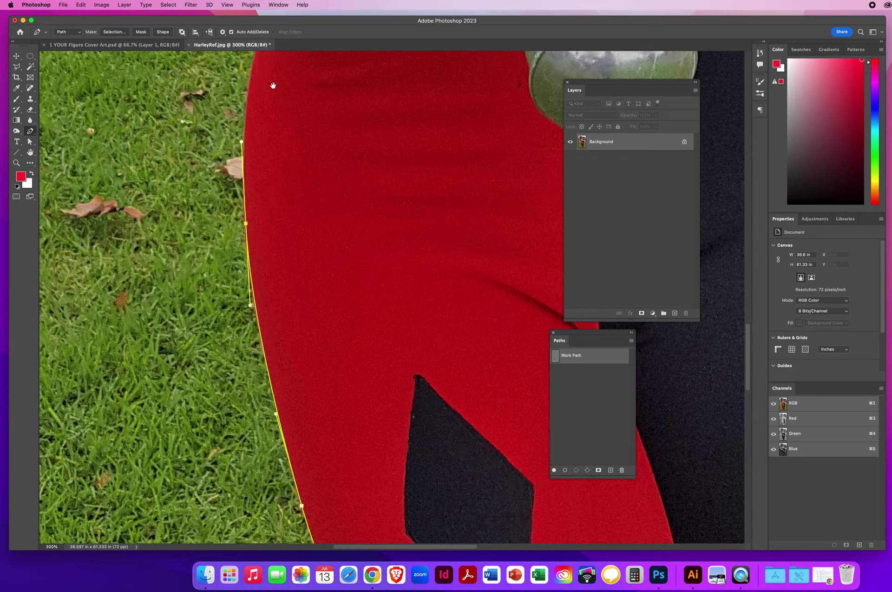
pyautogui.scroll(5, 267, 297)
pyautogui.moveTo(259, 236); pyautogui.dragTo(279, 172)
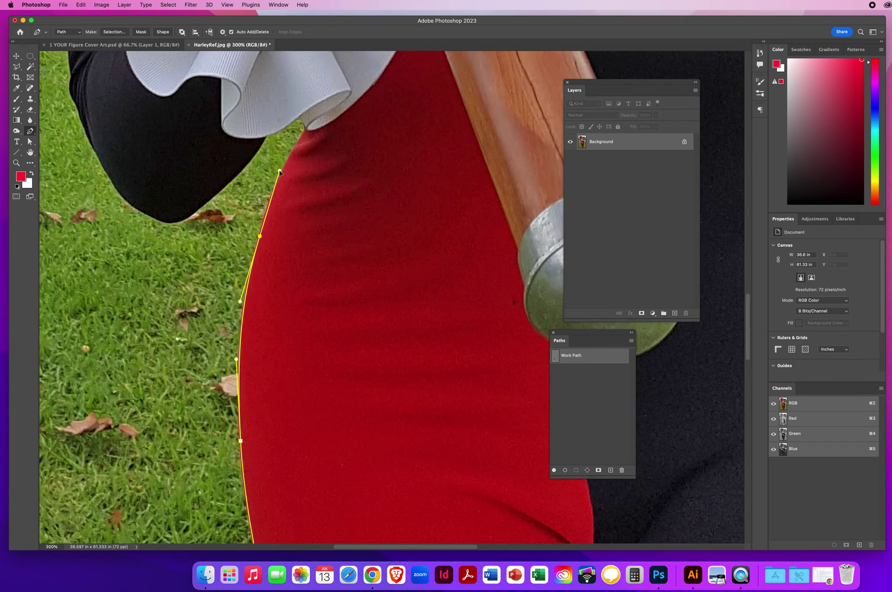
# - Extend the path to the white ruffled cuff, turn a corner and follow the cuff's lower edge to the black sleeve
pyautogui.click(305, 128)
pyautogui.moveTo(307, 128); pyautogui.dragTo(324, 98)
pyautogui.moveTo(364, 203); pyautogui.dragTo(446, 433)
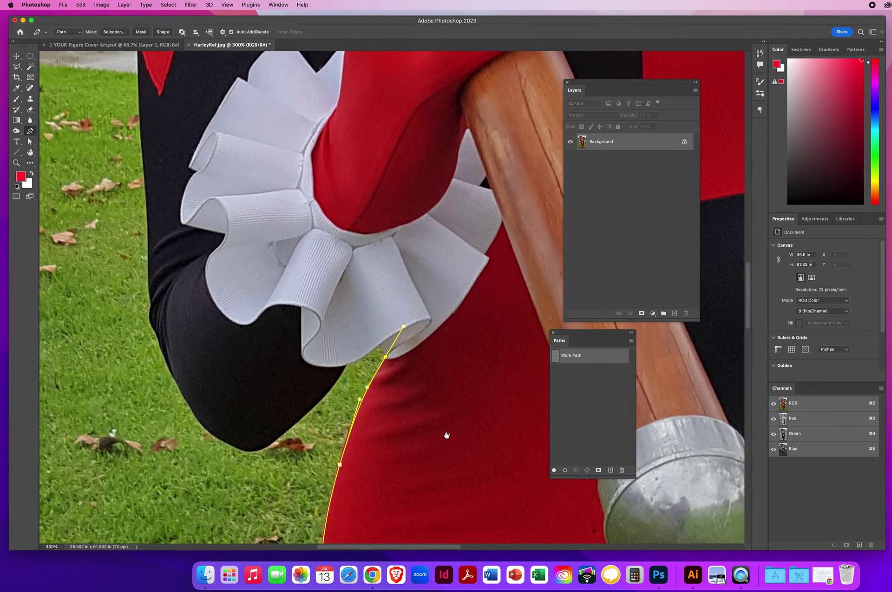
pyautogui.click(387, 358)
pyautogui.click(381, 345)
pyautogui.moveTo(346, 365); pyautogui.dragTo(333, 370)
pyautogui.click(347, 366)
# - Trace the underside of the black elbow with curve points and remove the last point's outgoing handle
pyautogui.moveTo(311, 410); pyautogui.dragTo(296, 424)
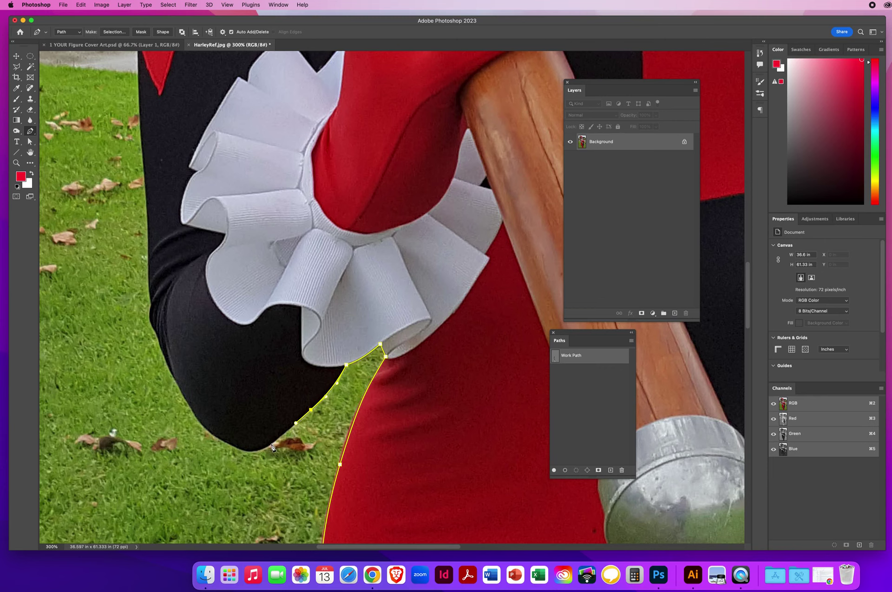
pyautogui.moveTo(271, 446); pyautogui.dragTo(256, 455)
pyautogui.moveTo(230, 444); pyautogui.dragTo(211, 435)
pyautogui.moveTo(191, 408); pyautogui.dragTo(183, 389)
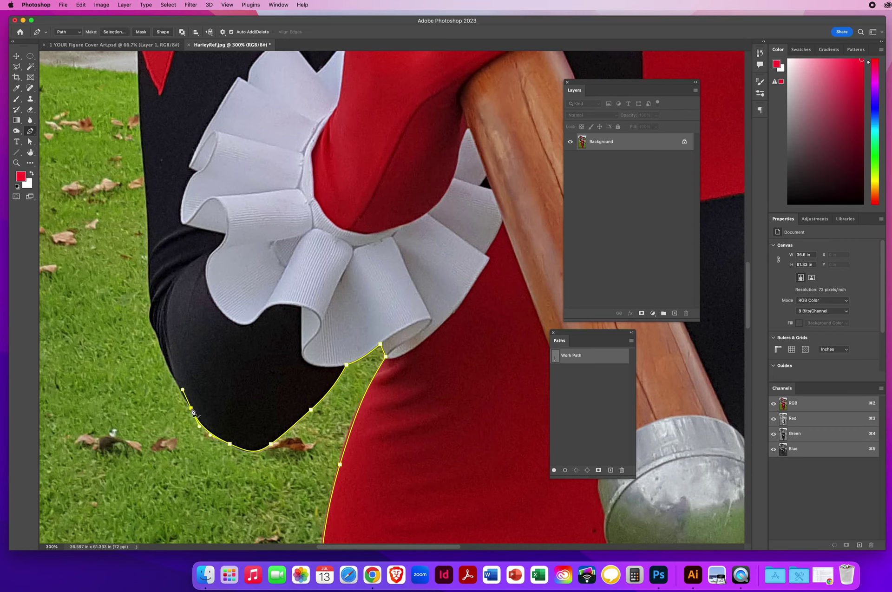
pyautogui.keyDown('alt'); pyautogui.click(190, 407); pyautogui.keyUp('alt')
# - Trace the back of the black forearm past the sleeve fold and onto the straight edge of the upper arm
pyautogui.moveTo(174, 379); pyautogui.dragTo(172, 370)
pyautogui.click(174, 377)
pyautogui.click(169, 369)
pyautogui.moveTo(161, 345); pyautogui.dragTo(159, 338)
pyautogui.moveTo(154, 329); pyautogui.dragTo(157, 294)
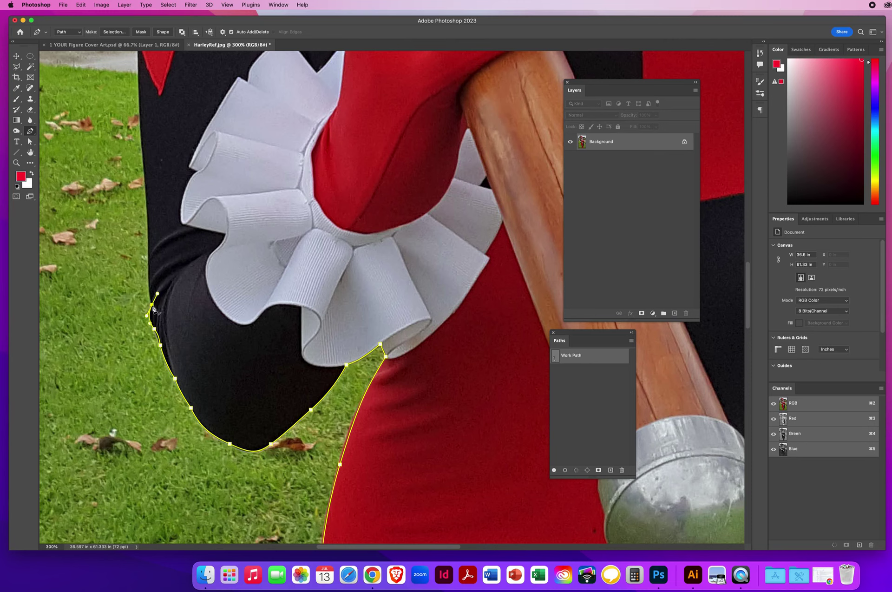
pyautogui.moveTo(154, 305); pyautogui.dragTo(149, 298)
pyautogui.moveTo(150, 263); pyautogui.dragTo(149, 244)
# - Trace the upper arm's outer edge past the red diamond and over the shoulder to the mallet's rim
pyautogui.moveTo(143, 166); pyautogui.dragTo(239, 450)
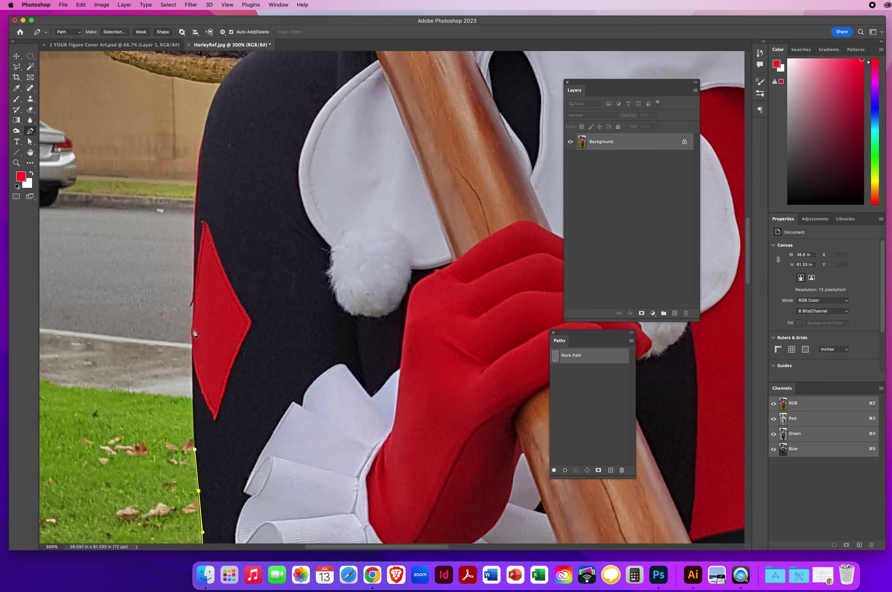
pyautogui.moveTo(194, 330); pyautogui.dragTo(195, 282)
pyautogui.moveTo(197, 183); pyautogui.dragTo(201, 131)
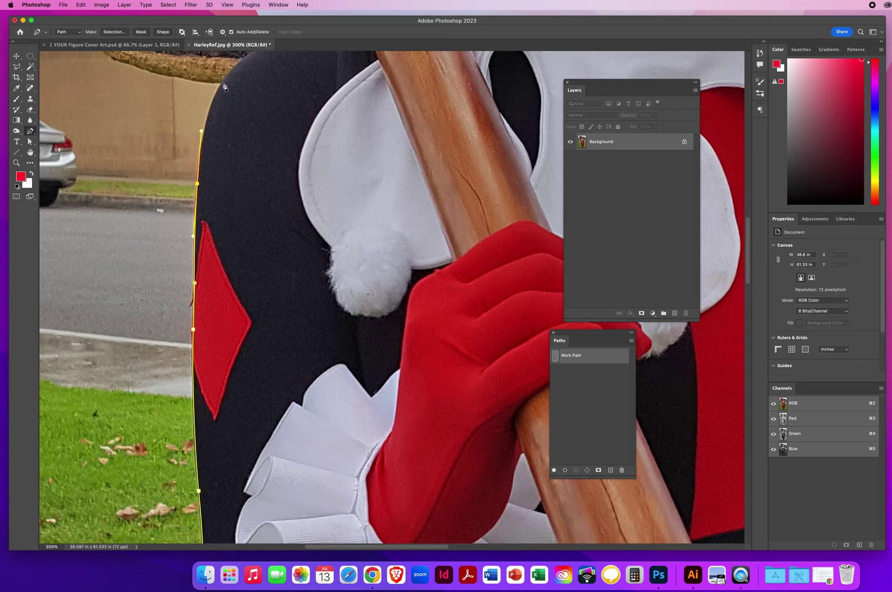
pyautogui.moveTo(223, 83); pyautogui.dragTo(235, 63)
# - Make a corner at the shoulder and outline the mallet's lower tan rim and its rounded end with closely spaced points
pyautogui.scroll(6, 277, 104)
pyautogui.hscroll(-2, 278, 104)
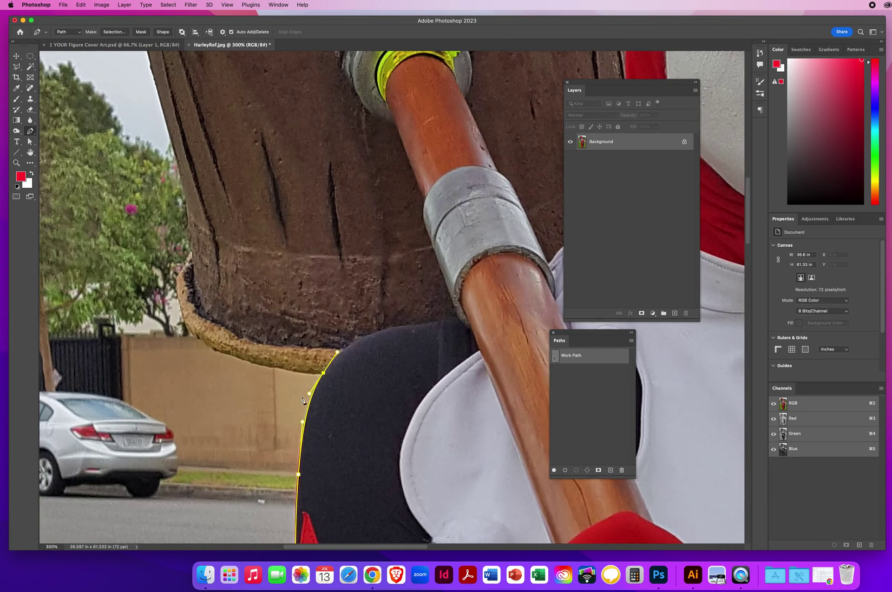
pyautogui.keyDown('alt'); pyautogui.click(323, 373); pyautogui.keyUp('alt')
pyautogui.moveTo(317, 372); pyautogui.dragTo(189, 332)
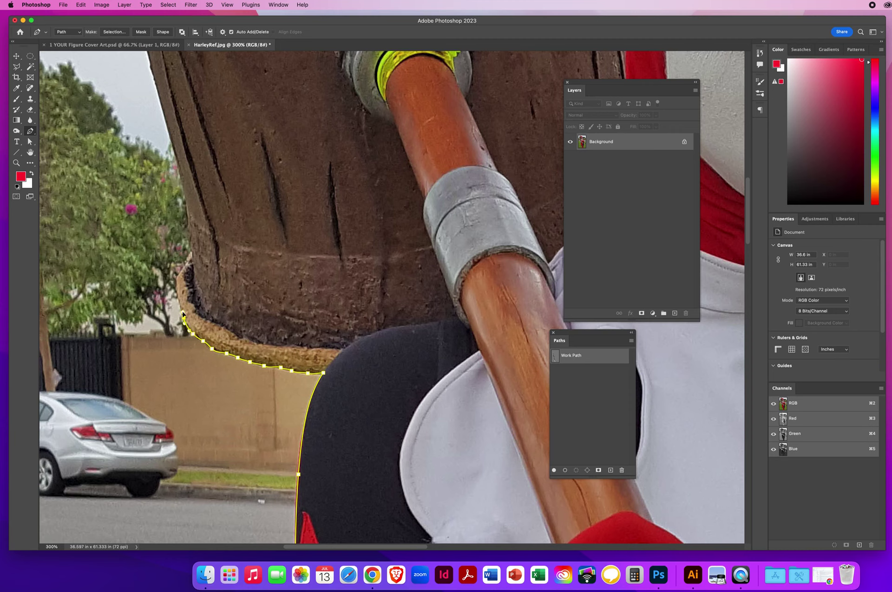
pyautogui.click(179, 297)
pyautogui.click(177, 276)
pyautogui.click(186, 262)
pyautogui.click(193, 255)
# - Trace the lower part of the brown mallet head's side, starting where it meets the lower tan rim
pyautogui.moveTo(220, 215); pyautogui.dragTo(324, 458)
pyautogui.click(299, 483)
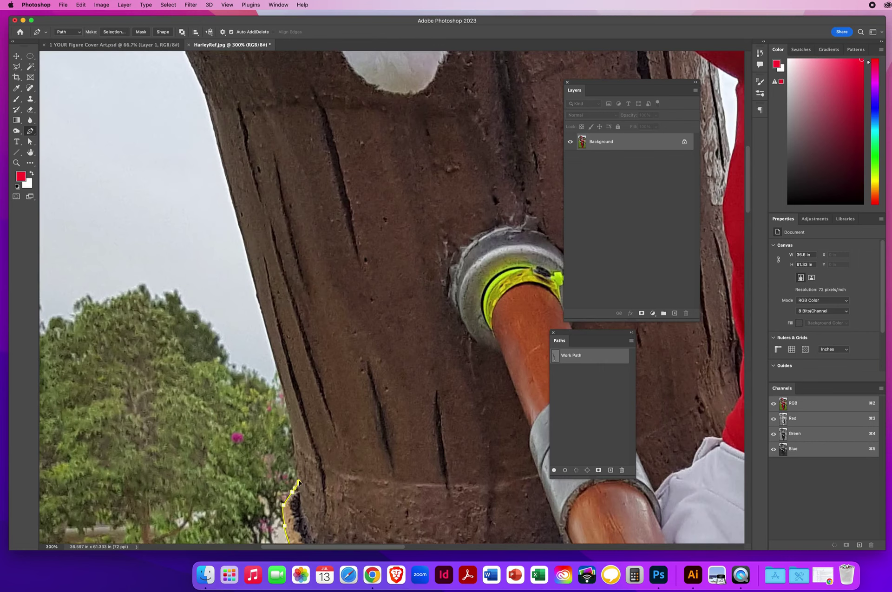
pyautogui.click(298, 474)
pyautogui.click(298, 468)
pyautogui.click(296, 462)
pyautogui.click(296, 457)
pyautogui.click(294, 440)
pyautogui.click(293, 434)
pyautogui.click(289, 416)
pyautogui.click(285, 398)
pyautogui.click(281, 381)
# - Continue the path up the long straight side of the mallet head toward its tan cap
pyautogui.click(251, 269)
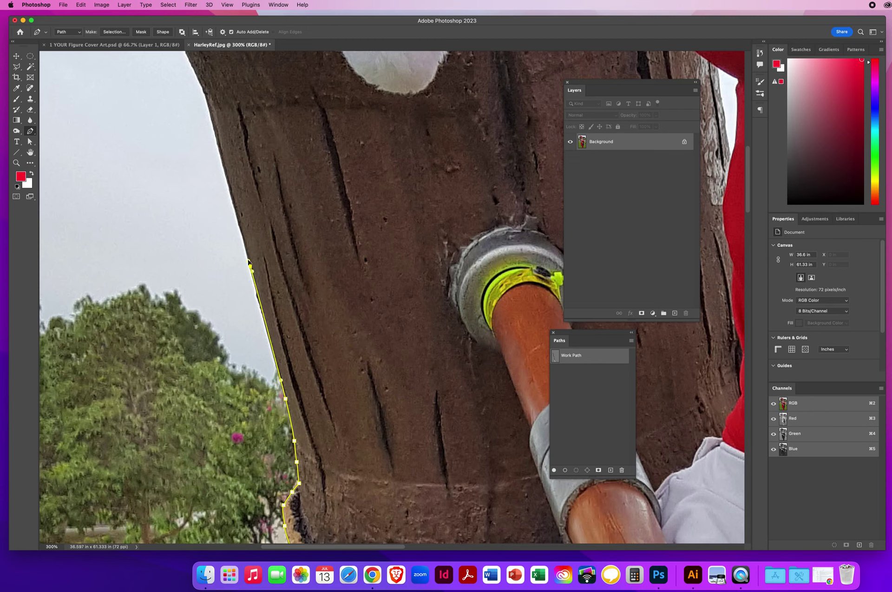
pyautogui.click(263, 313)
pyautogui.click(238, 218)
pyautogui.click(211, 116)
pyautogui.click(204, 87)
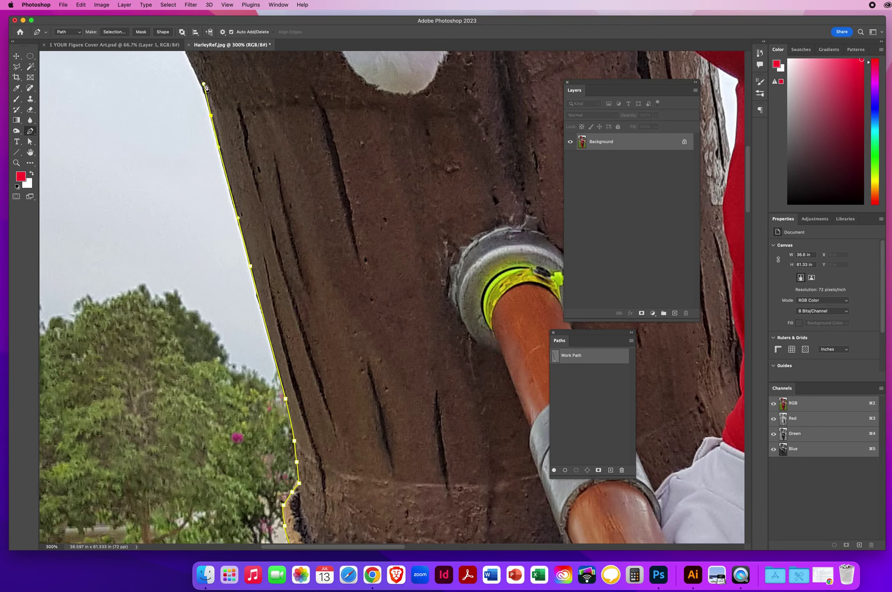
pyautogui.moveTo(231, 102); pyautogui.dragTo(308, 373)
pyautogui.click(288, 390)
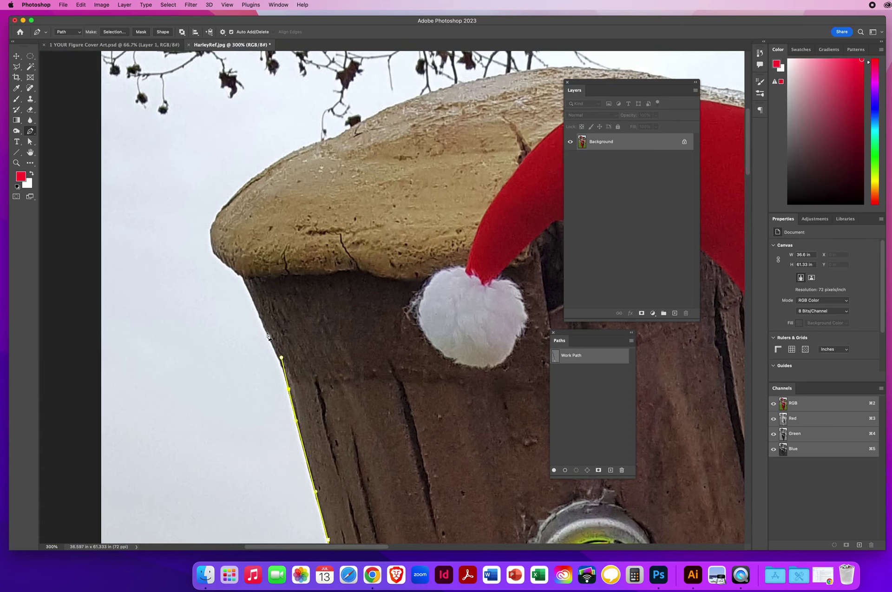
pyautogui.click(259, 313)
# - Turn a corner beneath the mallet's tan cap and trace around the cap's rounded end
pyautogui.moveTo(243, 277); pyautogui.dragTo(238, 262)
pyautogui.keyDown('alt'); pyautogui.click(241, 276); pyautogui.keyUp('alt')
pyautogui.click(223, 262)
pyautogui.click(216, 255)
pyautogui.click(211, 242)
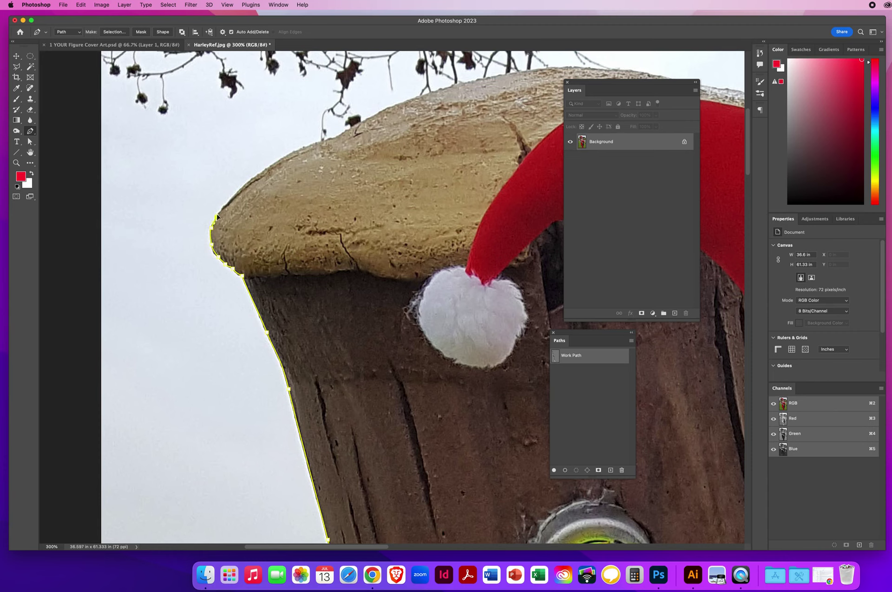
pyautogui.click(220, 213)
pyautogui.click(237, 195)
# - Change the path display color to Default in the Guides, Grid & Slices preferences and apply it
pyautogui.click(39, 6)
pyautogui.moveTo(39, 36)
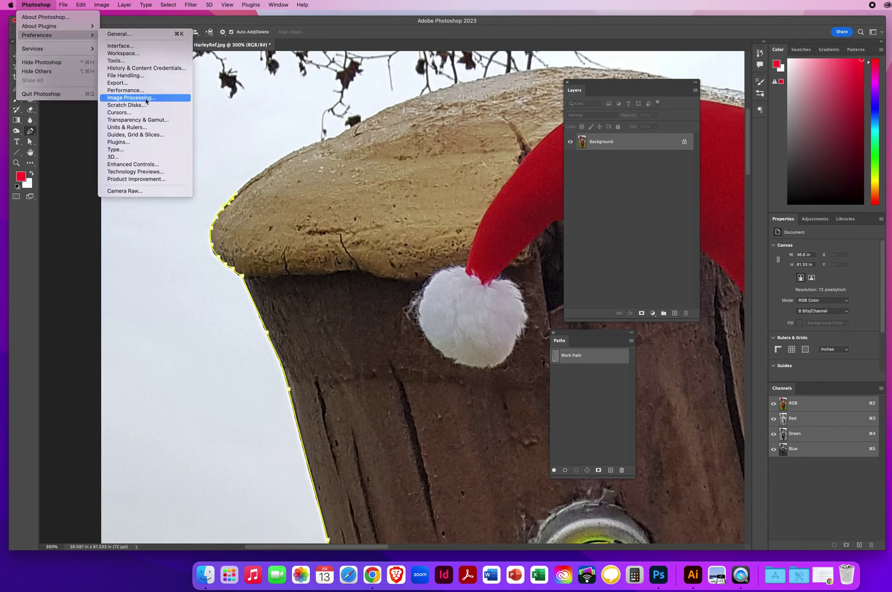
pyautogui.click(166, 136)
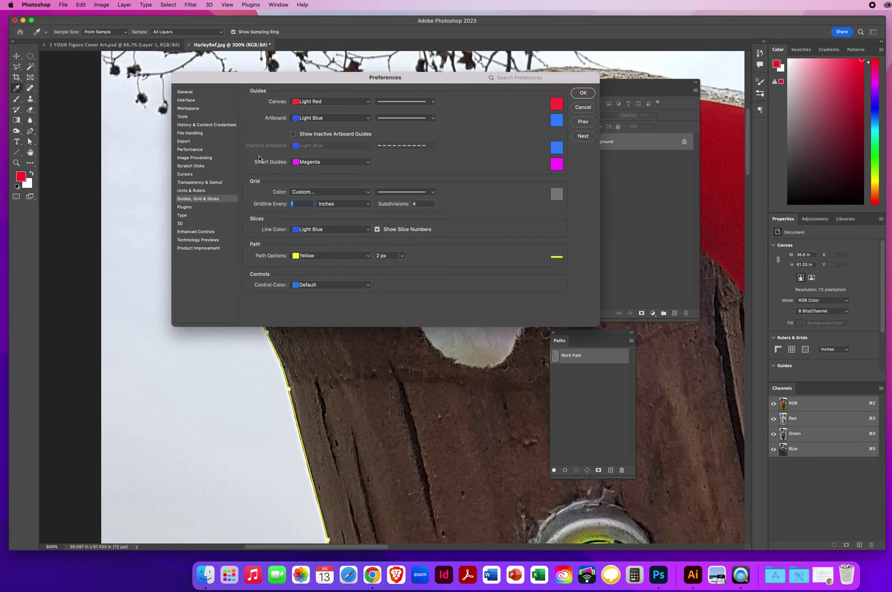
pyautogui.click(321, 259)
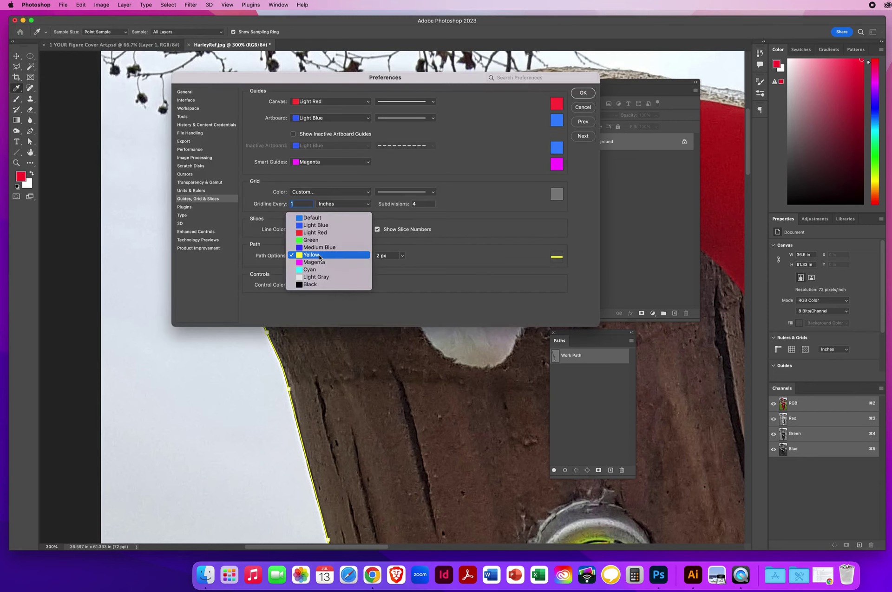
pyautogui.click(326, 217)
pyautogui.click(583, 93)
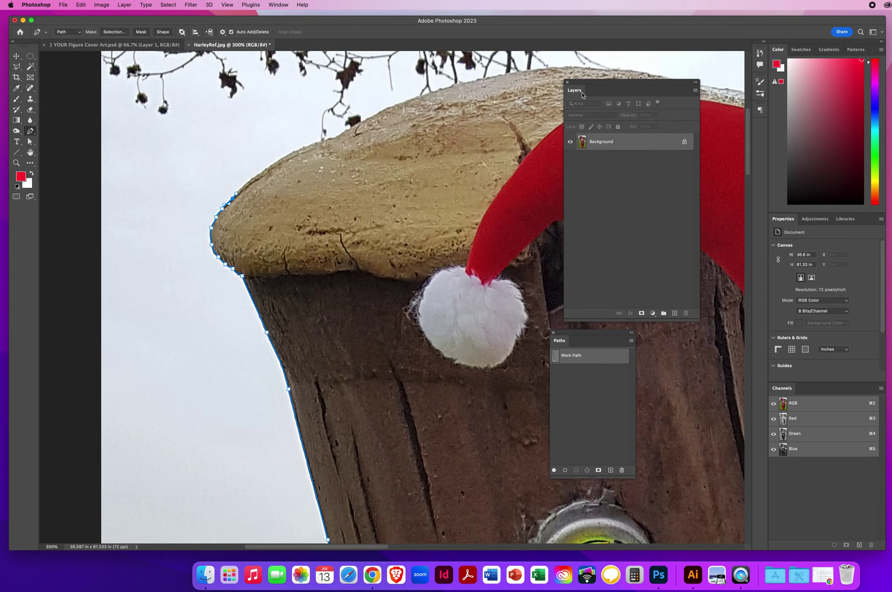
# - Trace the mallet cap's rising upper edge against the sky with closely spaced points, passing beneath the hanging twigs
pyautogui.click(236, 195)
pyautogui.click(245, 186)
pyautogui.click(259, 175)
pyautogui.click(271, 166)
pyautogui.click(285, 158)
pyautogui.click(297, 150)
pyautogui.click(314, 145)
pyautogui.click(326, 141)
pyautogui.click(337, 137)
pyautogui.click(345, 131)
pyautogui.click(358, 124)
pyautogui.click(368, 119)
pyautogui.click(388, 110)
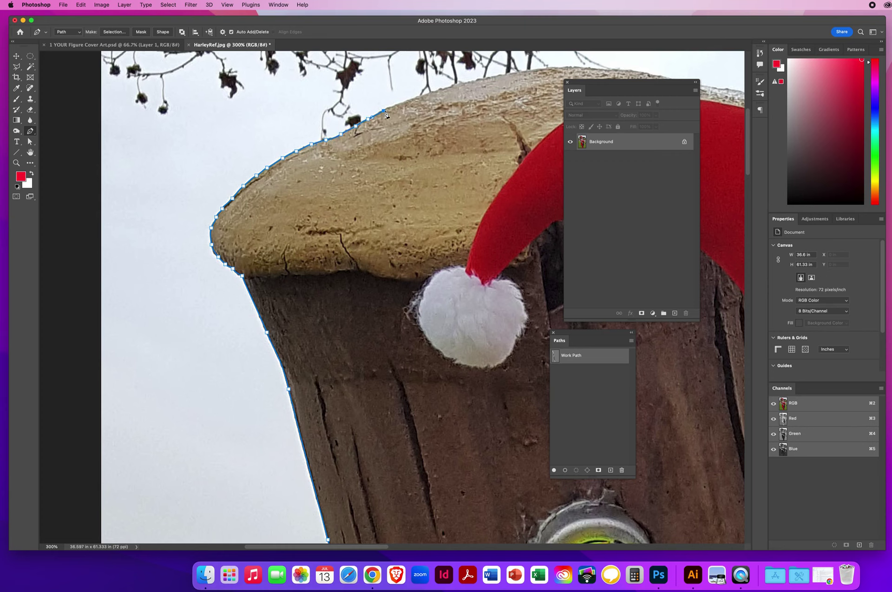
pyautogui.click(392, 105)
pyautogui.click(400, 104)
pyautogui.click(408, 100)
pyautogui.click(423, 94)
# - Continue the closely spaced points over the crest of the mallet cap above the red hat horn
pyautogui.moveTo(377, 171); pyautogui.dragTo(136, 298)
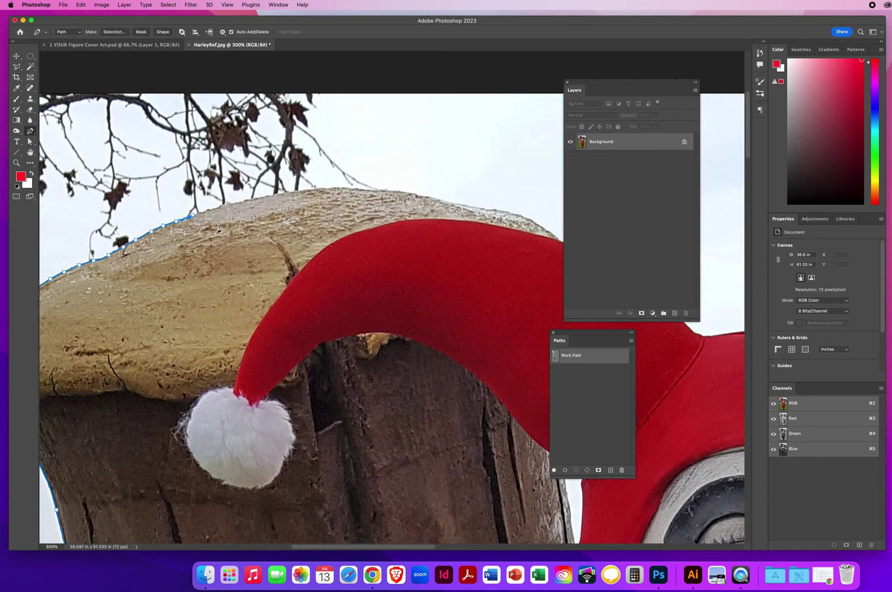
pyautogui.click(203, 212)
pyautogui.click(230, 204)
pyautogui.click(244, 200)
pyautogui.click(254, 199)
pyautogui.click(264, 196)
pyautogui.click(279, 194)
pyautogui.click(295, 192)
pyautogui.click(319, 190)
pyautogui.click(332, 189)
pyautogui.click(348, 189)
pyautogui.click(367, 190)
pyautogui.click(381, 191)
pyautogui.click(396, 191)
pyautogui.click(411, 194)
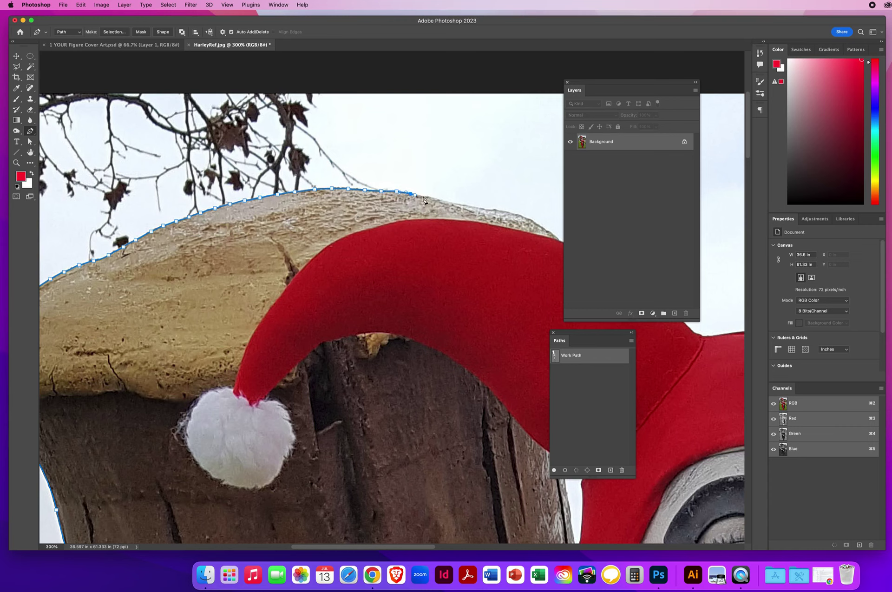
# - Trace the descending far edge of the mallet cap with closely spaced points
pyautogui.click(426, 197)
pyautogui.click(439, 198)
pyautogui.click(459, 204)
pyautogui.click(471, 206)
pyautogui.click(481, 208)
pyautogui.click(488, 210)
pyautogui.click(495, 211)
pyautogui.click(507, 213)
pyautogui.click(516, 214)
pyautogui.click(525, 217)
# - Finish the mallet cap's edge and trace the red hat horn's upper edge down to its seam with the hood
pyautogui.moveTo(535, 225); pyautogui.dragTo(195, 173)
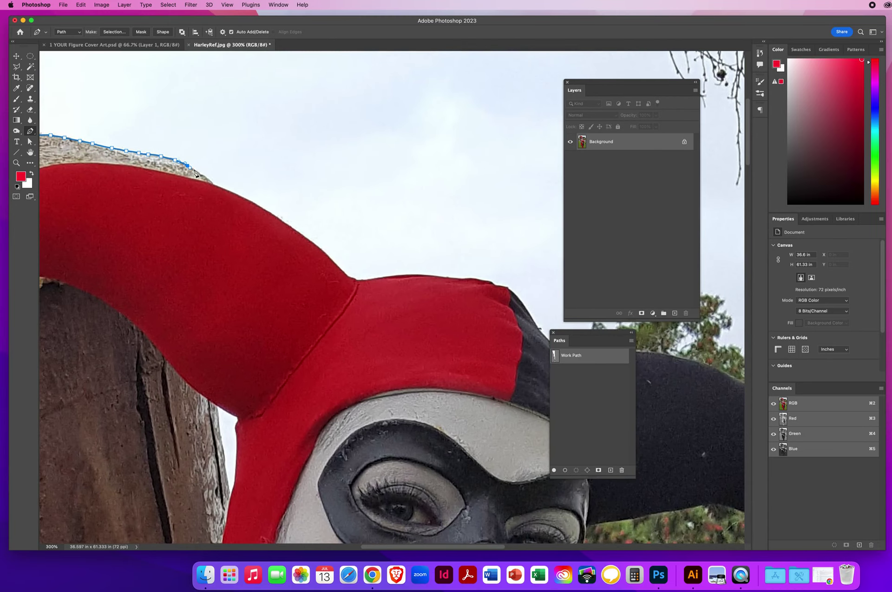
pyautogui.click(199, 173)
pyautogui.click(213, 186)
pyautogui.click(251, 200)
pyautogui.click(254, 202)
pyautogui.moveTo(327, 255); pyautogui.dragTo(345, 276)
pyautogui.moveTo(352, 277); pyautogui.dragTo(354, 281)
pyautogui.click(356, 281)
# - Trace the top edge of the red half of the hood toward the black half
pyautogui.moveTo(399, 276); pyautogui.dragTo(498, 290)
pyautogui.click(476, 279)
pyautogui.click(480, 281)
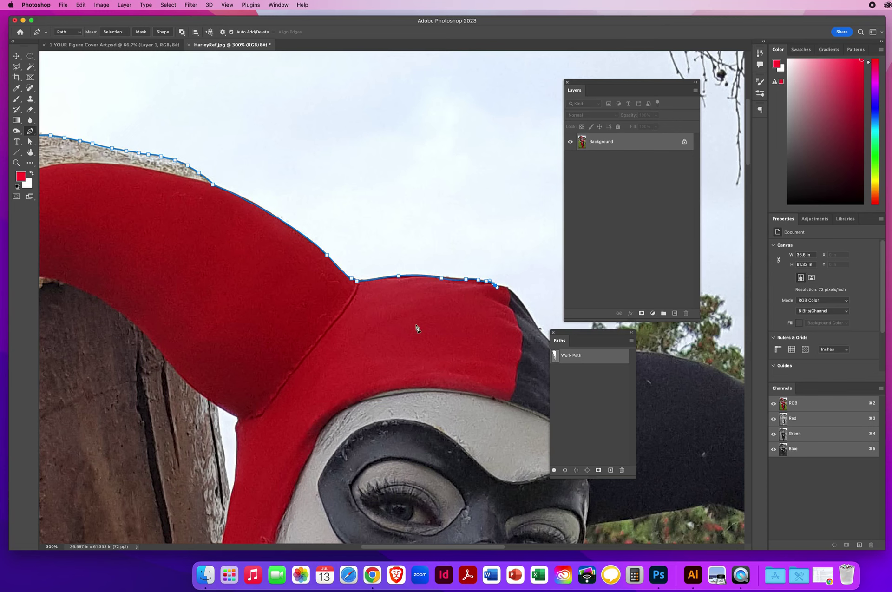
# - Trace the black half of the hood down to the base of the black horn, undoing a misplaced curve point
pyautogui.moveTo(360, 299); pyautogui.dragTo(43, 166)
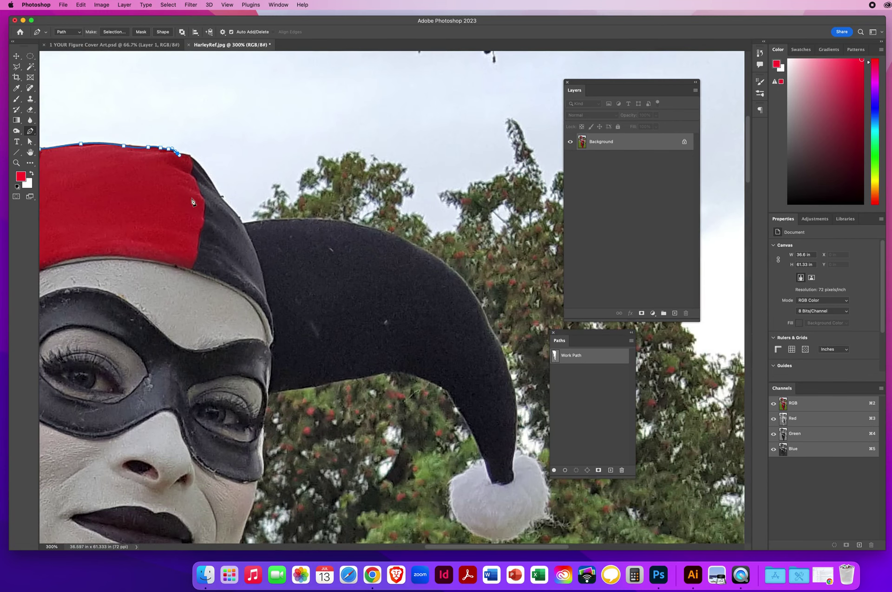
pyautogui.click(190, 155)
pyautogui.moveTo(201, 167); pyautogui.dragTo(228, 203)
pyautogui.press('super+z')
pyautogui.click(221, 199)
pyautogui.click(232, 210)
pyautogui.click(244, 227)
# - Trace the black hat horn's upper and outer edge with curve points down to the white pom-pom
pyautogui.moveTo(245, 227); pyautogui.dragTo(291, 217)
pyautogui.click(373, 229)
pyautogui.moveTo(391, 234); pyautogui.dragTo(410, 238)
pyautogui.moveTo(453, 270); pyautogui.dragTo(468, 283)
pyautogui.moveTo(485, 318); pyautogui.dragTo(487, 326)
pyautogui.moveTo(499, 348); pyautogui.dragTo(504, 358)
pyautogui.moveTo(515, 394); pyautogui.dragTo(519, 408)
pyautogui.click(510, 478)
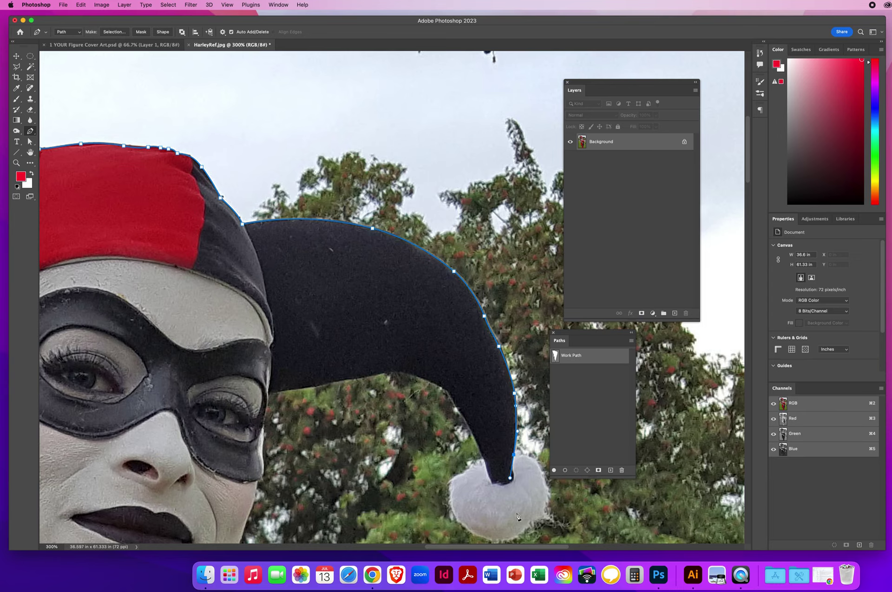
pyautogui.moveTo(484, 471); pyautogui.dragTo(316, 246)
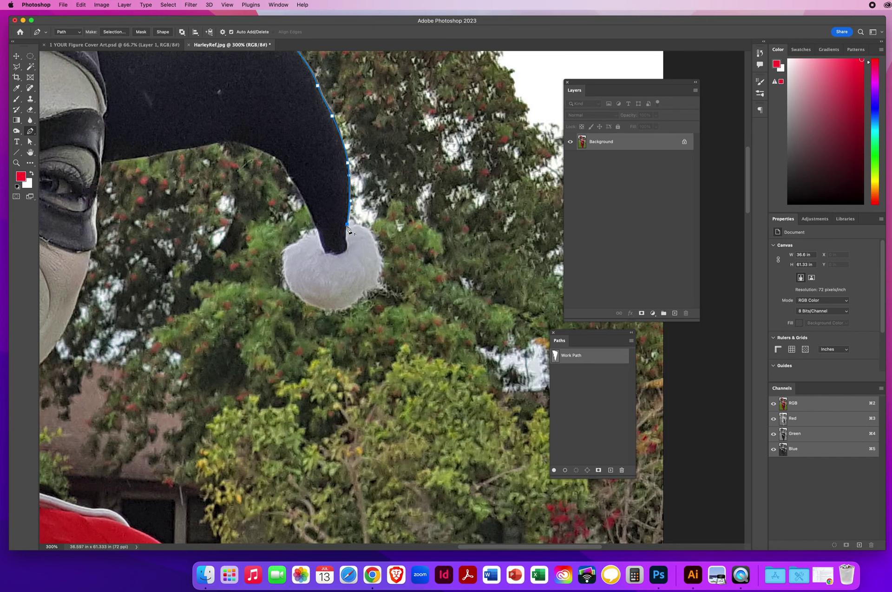
# - Trace the white pom-pom's outer edge from the black horn's tip around to the pom-pom's lowest point with closely spaced anchor points
pyautogui.moveTo(348, 225); pyautogui.dragTo(356, 228)
pyautogui.click(364, 229)
pyautogui.click(372, 235)
pyautogui.click(377, 249)
pyautogui.click(382, 258)
pyautogui.click(380, 274)
pyautogui.click(379, 277)
pyautogui.click(374, 286)
pyautogui.click(368, 289)
pyautogui.click(363, 293)
pyautogui.click(359, 296)
pyautogui.click(355, 299)
pyautogui.click(351, 303)
pyautogui.click(347, 306)
pyautogui.click(342, 310)
pyautogui.click(337, 310)
pyautogui.click(330, 309)
# - Trace the rest of the pom-pom's edge from its lowest point back up to the underside of the black horn
pyautogui.click(324, 309)
pyautogui.click(317, 306)
pyautogui.click(310, 304)
pyautogui.click(304, 303)
pyautogui.click(297, 298)
pyautogui.click(291, 292)
pyautogui.click(288, 284)
pyautogui.click(285, 275)
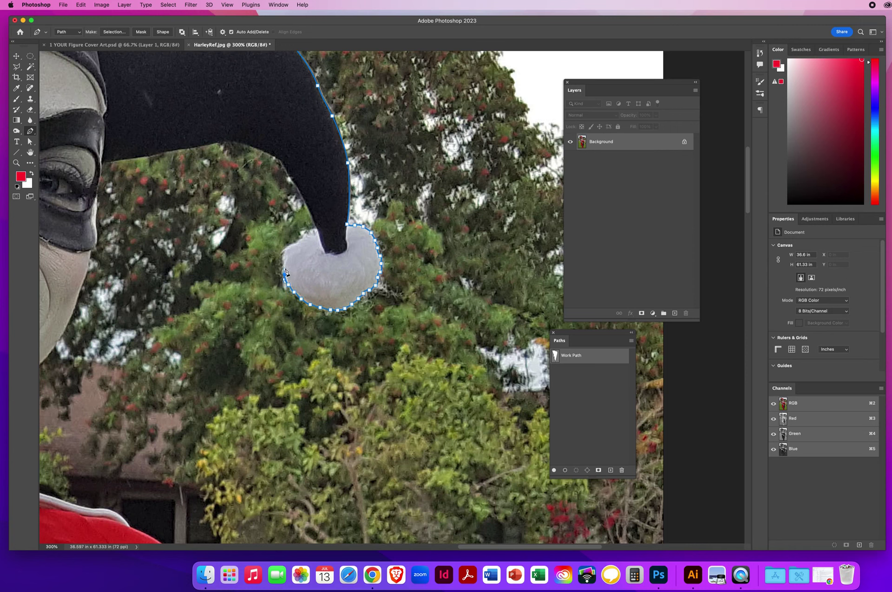
pyautogui.click(284, 264)
pyautogui.click(284, 252)
pyautogui.click(289, 246)
pyautogui.click(294, 244)
pyautogui.click(298, 242)
pyautogui.click(302, 239)
pyautogui.click(309, 235)
pyautogui.click(313, 233)
pyautogui.click(319, 229)
pyautogui.click(323, 232)
# - Trace the underside of the black hat horn from the pom-pom back to the face with curve points
pyautogui.click(306, 202)
pyautogui.click(300, 190)
pyautogui.click(293, 180)
pyautogui.moveTo(277, 157); pyautogui.dragTo(269, 153)
pyautogui.click(226, 141)
pyautogui.moveTo(227, 144); pyautogui.dragTo(166, 151)
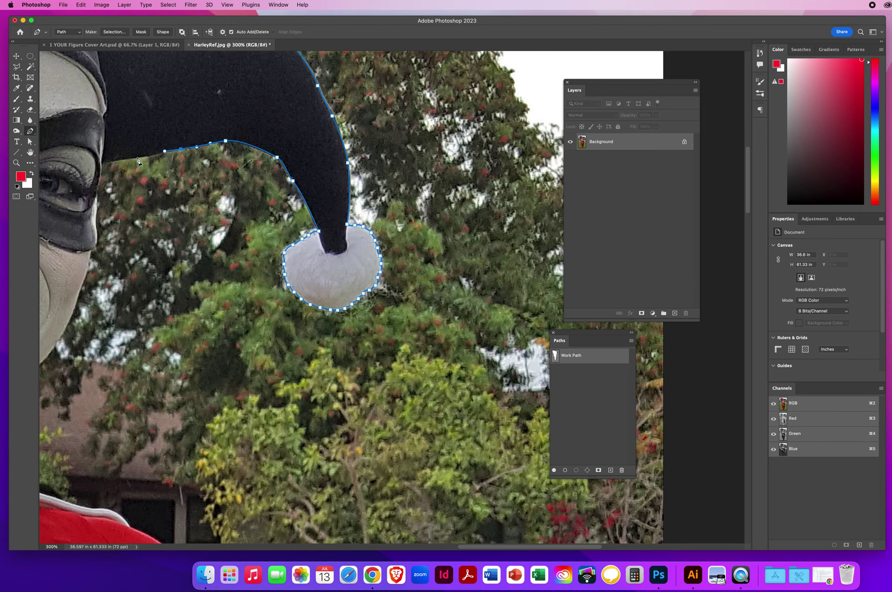
pyautogui.moveTo(136, 157); pyautogui.dragTo(121, 159)
# - Trace the face's outer edge from the mask down along the cheek and jaw to the black part of the neck
pyautogui.moveTo(118, 254); pyautogui.dragTo(442, 221)
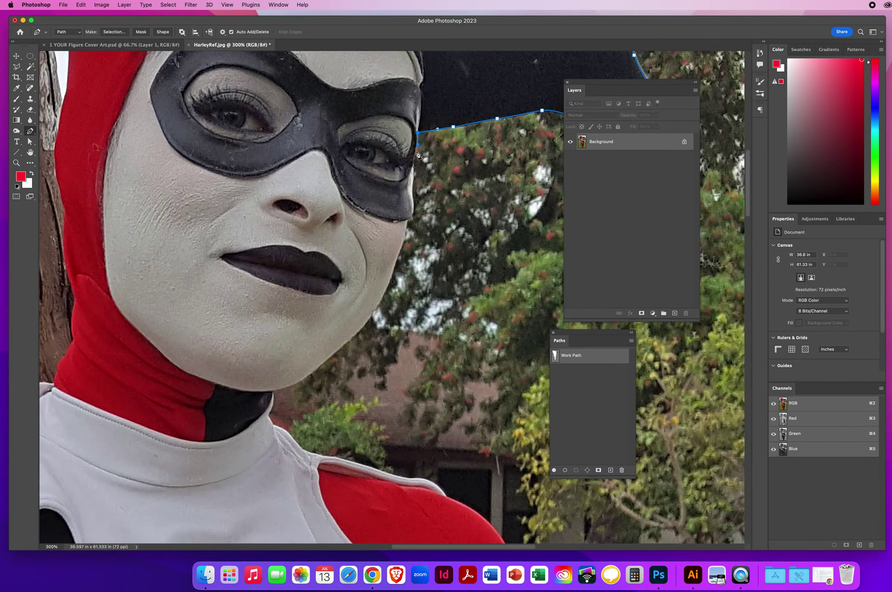
pyautogui.moveTo(414, 161); pyautogui.dragTo(412, 171)
pyautogui.click(414, 180)
pyautogui.click(412, 194)
pyautogui.click(411, 218)
pyautogui.click(395, 264)
pyautogui.click(392, 271)
pyautogui.moveTo(380, 302); pyautogui.dragTo(326, 361)
pyautogui.moveTo(305, 378); pyautogui.dragTo(299, 382)
pyautogui.click(271, 391)
pyautogui.moveTo(271, 391); pyautogui.dragTo(259, 392)
# - Trace the neck, the white collar's edge and the white shoulder trim down to where the red sleeve begins
pyautogui.moveTo(337, 418); pyautogui.dragTo(355, 132)
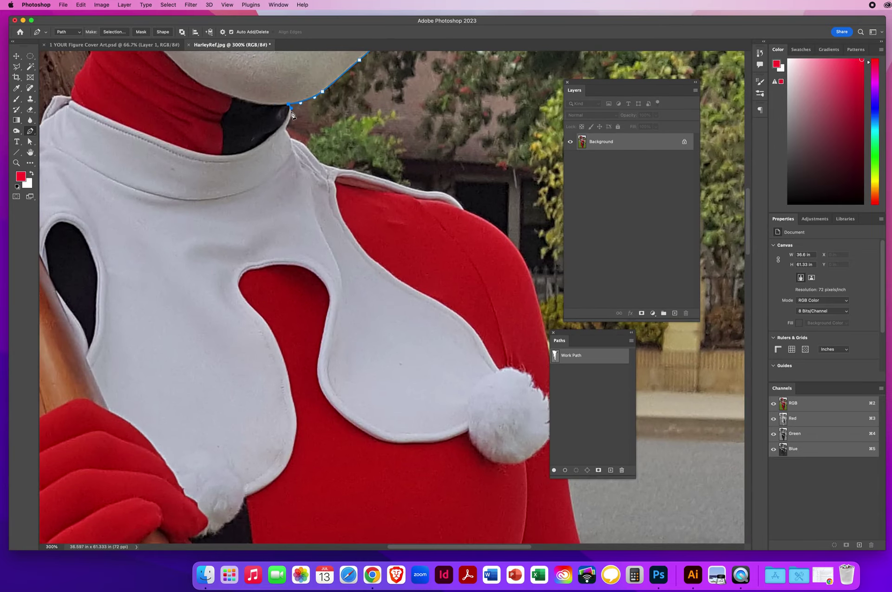
pyautogui.moveTo(286, 130); pyautogui.dragTo(279, 142)
pyautogui.click(290, 138)
pyautogui.click(313, 155)
pyautogui.click(344, 171)
pyautogui.moveTo(368, 174); pyautogui.dragTo(377, 179)
pyautogui.moveTo(403, 186); pyautogui.dragTo(416, 191)
pyautogui.moveTo(435, 191); pyautogui.dragTo(446, 191)
pyautogui.moveTo(465, 211); pyautogui.dragTo(468, 222)
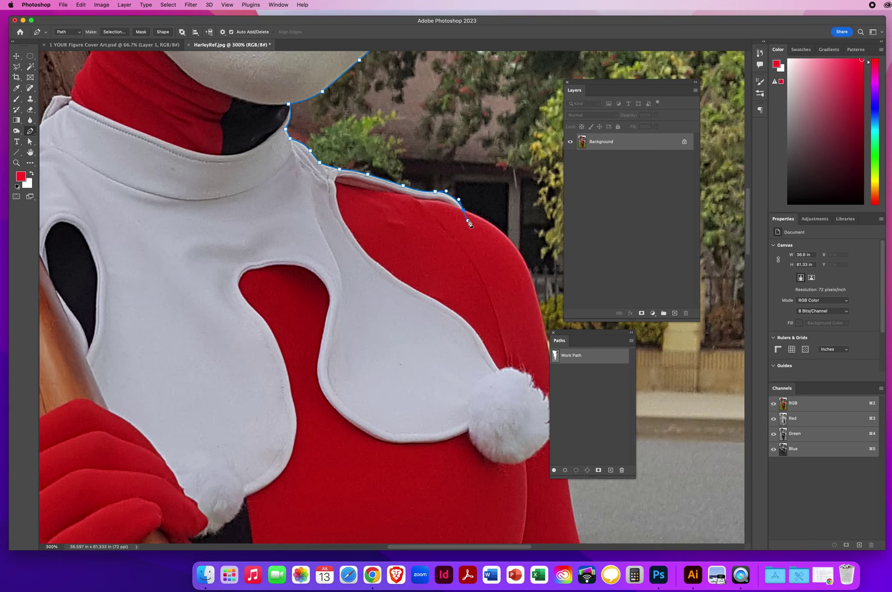
# - Trace the outer edge of the red shoulder and upper sleeve with curve points
pyautogui.moveTo(495, 297); pyautogui.dragTo(214, 149)
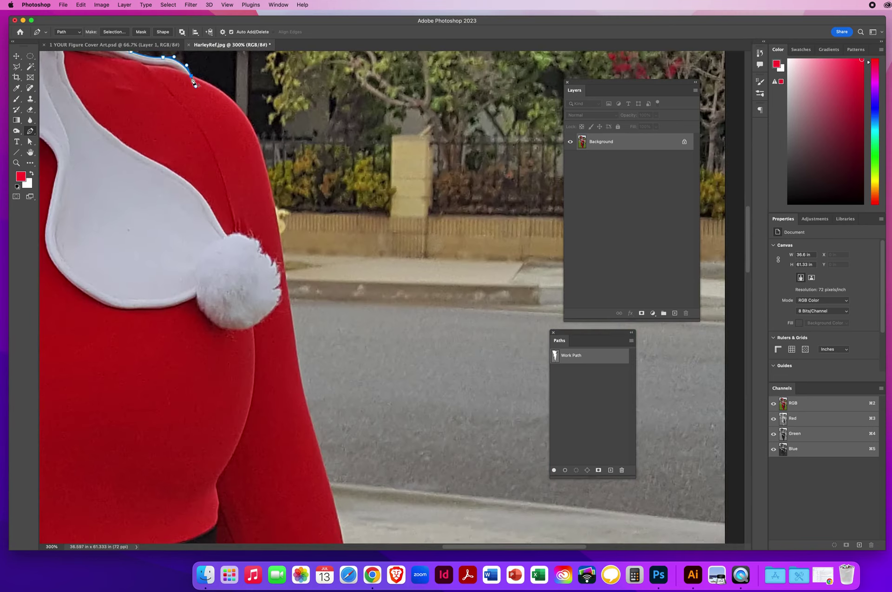
pyautogui.moveTo(196, 85); pyautogui.dragTo(226, 94)
pyautogui.moveTo(264, 157); pyautogui.dragTo(274, 199)
pyautogui.click(286, 282)
pyautogui.moveTo(289, 307); pyautogui.dragTo(291, 322)
pyautogui.moveTo(313, 428); pyautogui.dragTo(324, 471)
# - Continue the path down the sleeve to the elbow and around the outer edge of the black elbow patch
pyautogui.scroll(-10, 337, 480)
pyautogui.scroll(4, 318, 166)
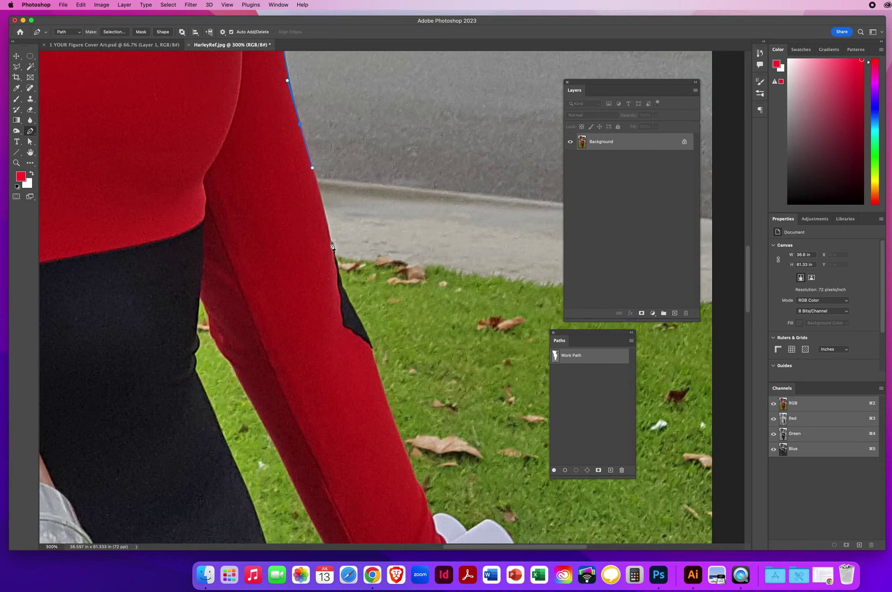
pyautogui.moveTo(331, 243); pyautogui.dragTo(336, 272)
pyautogui.click(331, 244)
pyautogui.moveTo(331, 244); pyautogui.dragTo(333, 261)
pyautogui.click(339, 281)
pyautogui.click(342, 286)
pyautogui.click(351, 306)
pyautogui.click(358, 320)
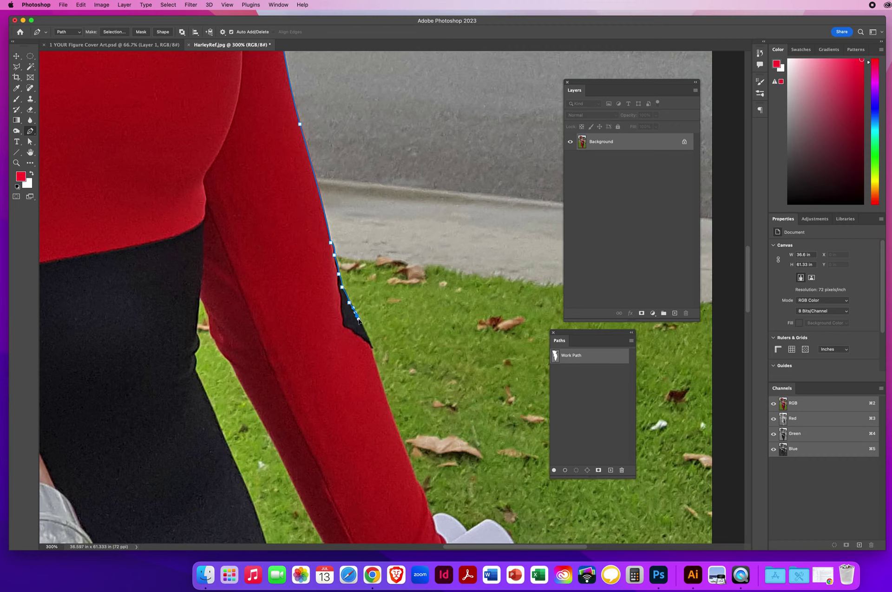
pyautogui.click(370, 341)
# - Trace the outer edge of the red forearm from the black patch down to the white ruffled cuff
pyautogui.moveTo(393, 420); pyautogui.dragTo(406, 457)
pyautogui.moveTo(423, 409); pyautogui.dragTo(284, 145)
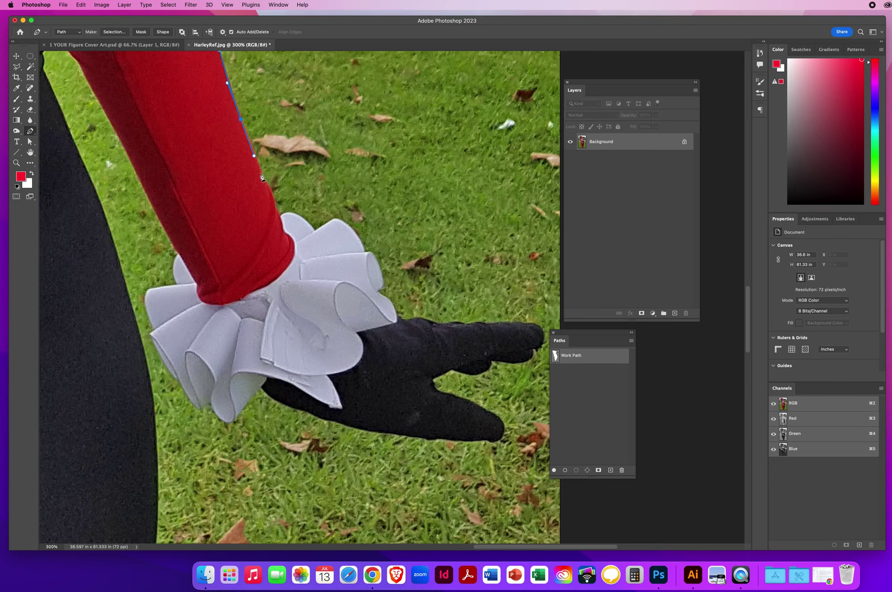
pyautogui.moveTo(265, 186); pyautogui.dragTo(268, 192)
pyautogui.moveTo(276, 210); pyautogui.dragTo(278, 223)
# - Trace the scalloped upper edge of the white ruffled cuff down to the back of the black glove
pyautogui.click(281, 216)
pyautogui.moveTo(281, 217); pyautogui.dragTo(289, 212)
pyautogui.moveTo(315, 231); pyautogui.dragTo(332, 250)
pyautogui.keyDown('alt'); pyautogui.click(315, 231); pyautogui.keyUp('alt')
pyautogui.click(330, 221)
pyautogui.click(336, 217)
pyautogui.moveTo(349, 226); pyautogui.dragTo(355, 233)
pyautogui.moveTo(366, 254); pyautogui.dragTo(369, 264)
pyautogui.moveTo(380, 267); pyautogui.dragTo(382, 273)
pyautogui.click(385, 282)
pyautogui.click(376, 291)
pyautogui.click(369, 295)
pyautogui.click(393, 302)
pyautogui.click(396, 317)
# - Trace the upper edge of the black glove from the ruffled cuff around the longest fingertip
pyautogui.moveTo(430, 328); pyautogui.dragTo(299, 300)
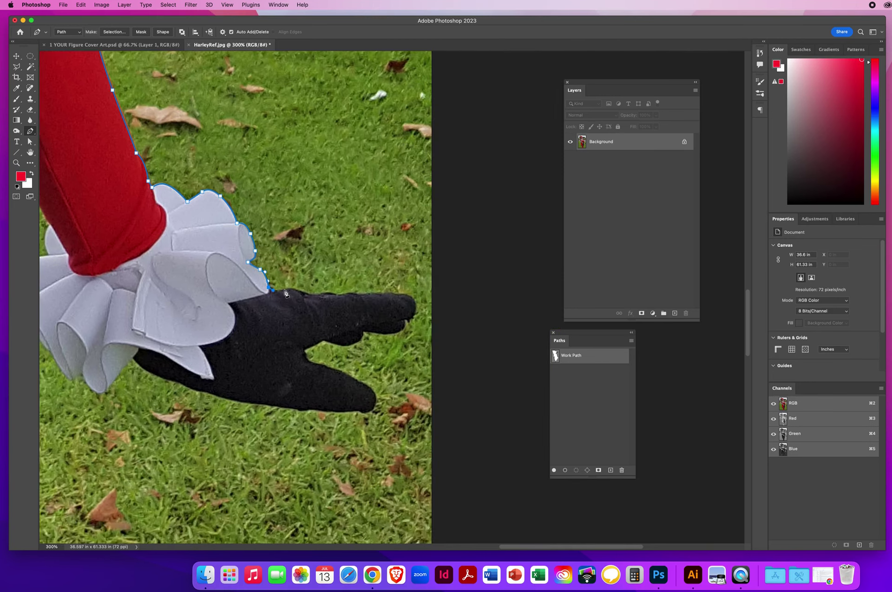
pyautogui.click(277, 291)
pyautogui.click(291, 288)
pyautogui.click(309, 296)
pyautogui.click(326, 292)
pyautogui.click(341, 297)
pyautogui.moveTo(338, 299); pyautogui.dragTo(342, 298)
pyautogui.moveTo(361, 296); pyautogui.dragTo(388, 298)
pyautogui.moveTo(389, 297); pyautogui.dragTo(404, 300)
pyautogui.moveTo(416, 310); pyautogui.dragTo(414, 322)
# - Trace the lower edges of the gloved fingers back to the gap between the fingers and thumb
pyautogui.click(403, 321)
pyautogui.moveTo(383, 334); pyautogui.dragTo(371, 333)
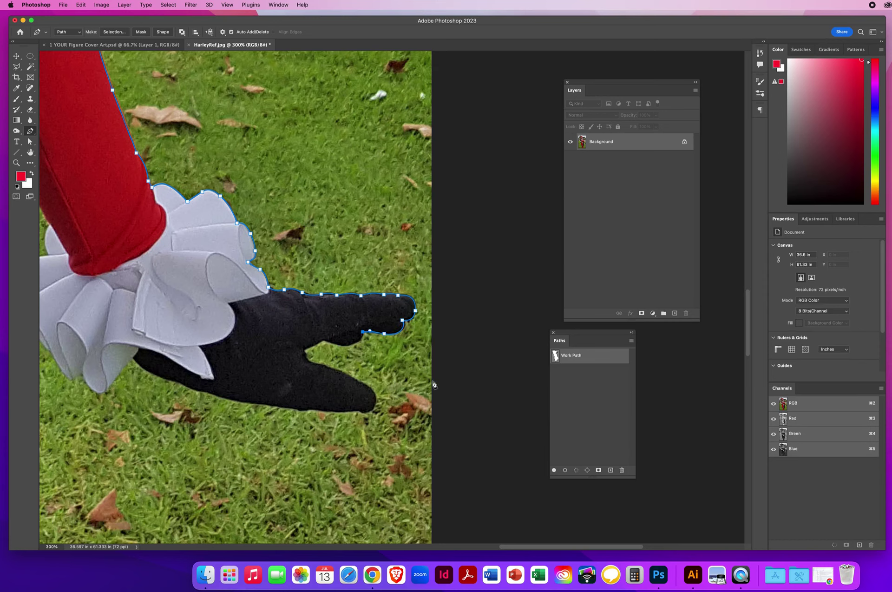
pyautogui.click(362, 333)
pyautogui.click(351, 345)
pyautogui.moveTo(351, 348); pyautogui.dragTo(312, 336)
pyautogui.moveTo(302, 350); pyautogui.dragTo(293, 353)
# - Trace the gloved thumb along its upper edge and around its tip to its underside
pyautogui.click(307, 359)
pyautogui.click(315, 365)
pyautogui.click(332, 368)
pyautogui.moveTo(333, 370); pyautogui.dragTo(343, 373)
pyautogui.click(358, 381)
pyautogui.moveTo(360, 384); pyautogui.dragTo(306, 412)
pyautogui.click(351, 412)
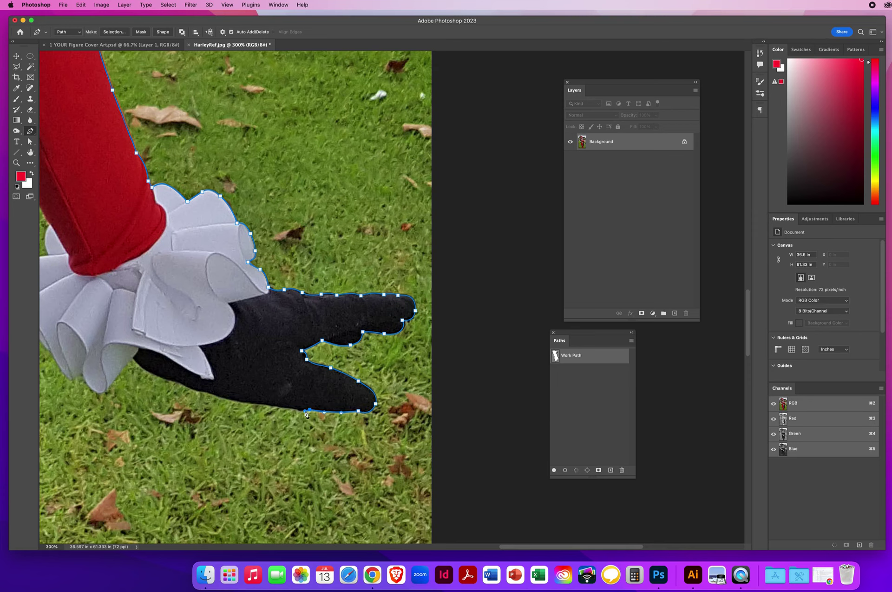
# - Trace the underside of the black glove from the thumb back to the ruffled cuff
pyautogui.click(291, 407)
pyautogui.moveTo(306, 410); pyautogui.dragTo(428, 395)
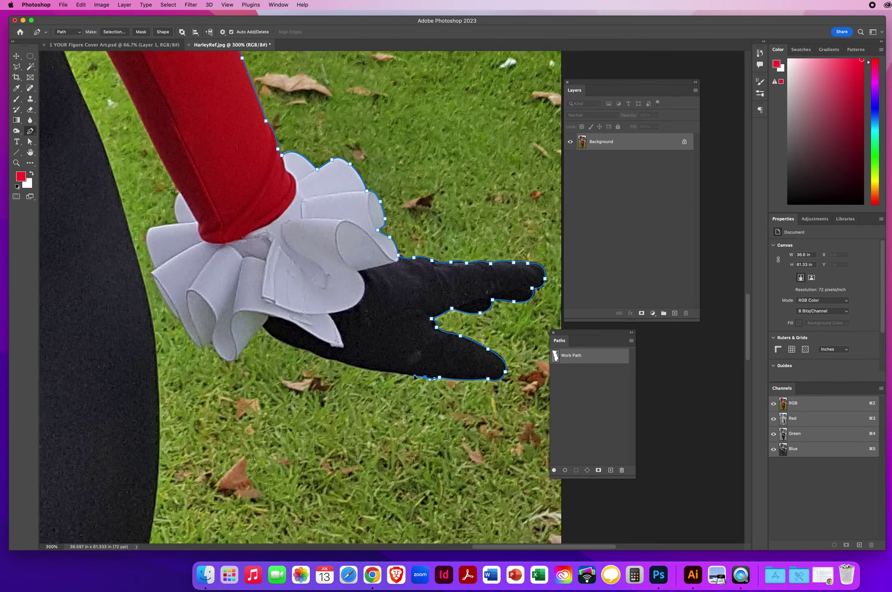
pyautogui.click(388, 371)
pyautogui.moveTo(388, 372); pyautogui.dragTo(338, 363)
pyautogui.click(300, 345)
pyautogui.moveTo(300, 344); pyautogui.dragTo(289, 345)
pyautogui.moveTo(263, 329); pyautogui.dragTo(251, 312)
# - Trace the lower folds of the white ruffled cuff and up around its inner side toward the sleeve
pyautogui.click(236, 358)
pyautogui.moveTo(228, 363); pyautogui.dragTo(215, 354)
pyautogui.click(215, 352)
pyautogui.click(213, 332)
pyautogui.click(200, 348)
pyautogui.click(188, 335)
pyautogui.click(177, 308)
pyautogui.moveTo(162, 300); pyautogui.dragTo(158, 289)
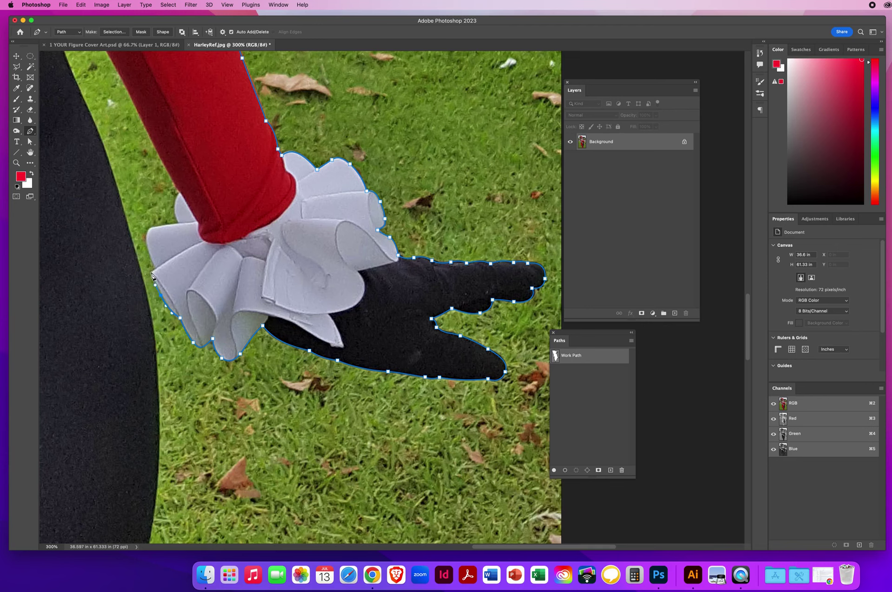
pyautogui.click(151, 273)
pyautogui.click(149, 254)
pyautogui.click(148, 228)
pyautogui.moveTo(160, 226); pyautogui.dragTo(167, 228)
# - Finish the ruffled cuff's inner edge and trace the inner edge of the red forearm up toward the elbow
pyautogui.moveTo(216, 221); pyautogui.dragTo(385, 411)
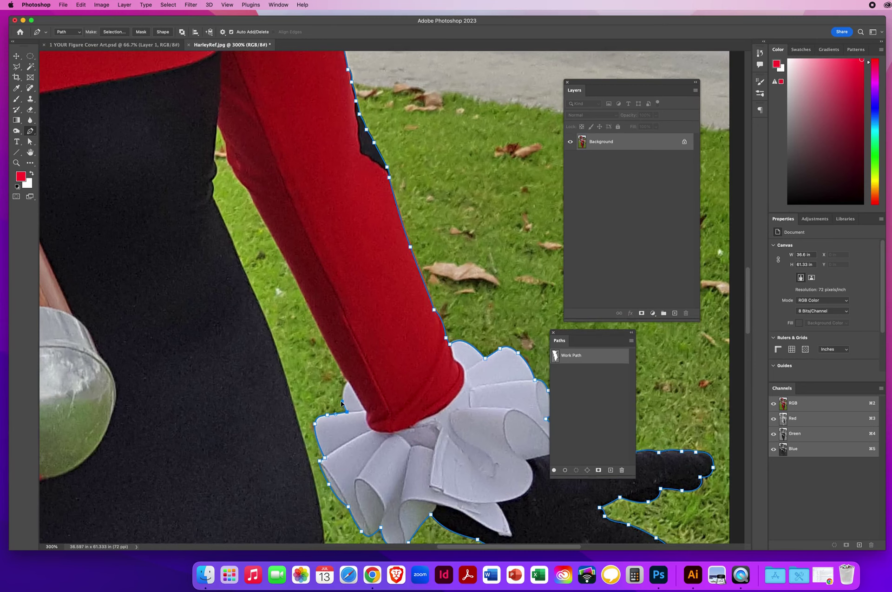
pyautogui.moveTo(341, 400)
pyautogui.mouseDown()
pyautogui.moveTo(356, 371)
pyautogui.moveTo(349, 383)
pyautogui.mouseUp()
pyautogui.click(330, 350)
pyautogui.moveTo(300, 289); pyautogui.dragTo(287, 259)
pyautogui.moveTo(263, 219); pyautogui.dragTo(255, 208)
# - Trace the inner elbow up to where the arm meets the torso, undoing a misplaced anchor point
pyautogui.moveTo(247, 188); pyautogui.dragTo(385, 333)
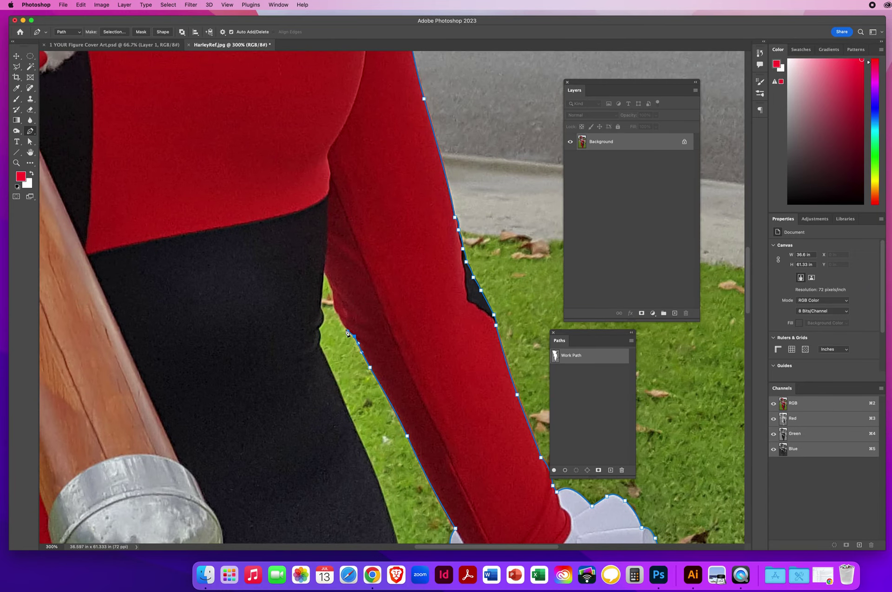
pyautogui.moveTo(340, 321); pyautogui.dragTo(336, 313)
pyautogui.click(334, 286)
pyautogui.click(330, 284)
pyautogui.click(320, 265)
pyautogui.press('super+z')
# - Trace the black waist's edge from the top of the arm gap down to the crease above the hip
pyautogui.click(319, 314)
pyautogui.click(318, 329)
pyautogui.moveTo(319, 332); pyautogui.dragTo(310, 335)
pyautogui.click(317, 351)
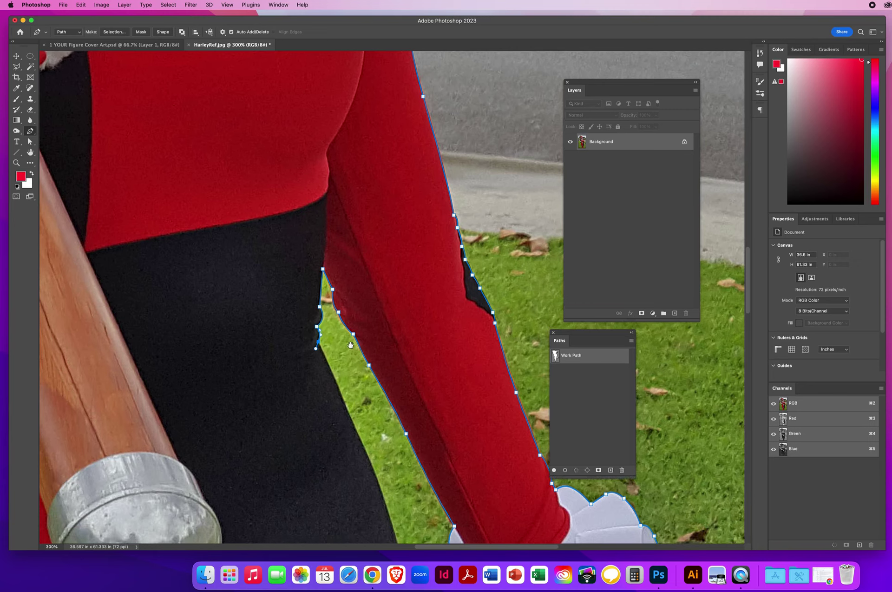
# - Trace the black hip's outer edge from the crease below the arm gap down to the upper thigh
pyautogui.moveTo(320, 350); pyautogui.dragTo(231, 134)
pyautogui.press('super+z')
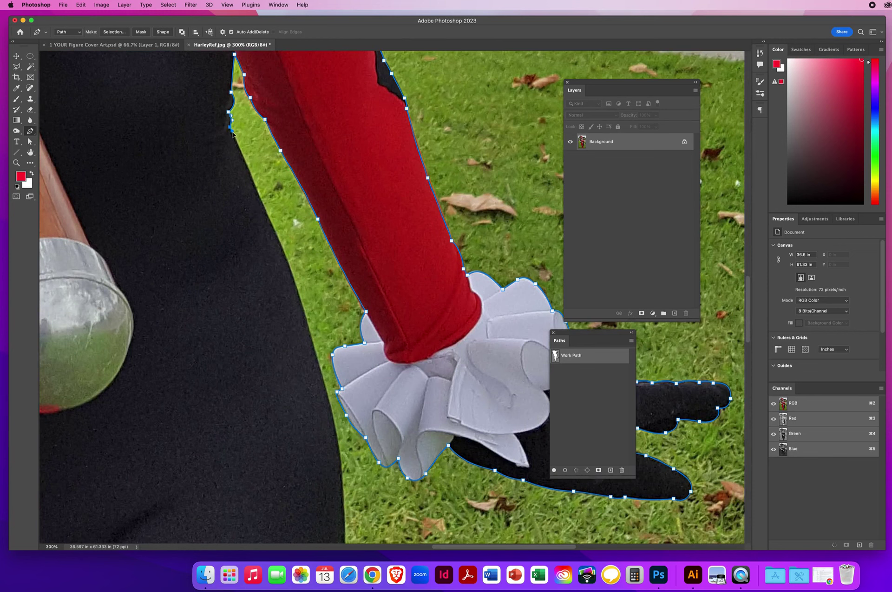
pyautogui.click(239, 147)
pyautogui.moveTo(255, 185); pyautogui.dragTo(260, 200)
pyautogui.moveTo(277, 238); pyautogui.dragTo(286, 259)
pyautogui.moveTo(308, 326); pyautogui.dragTo(317, 360)
pyautogui.moveTo(338, 444); pyautogui.dragTo(332, 95)
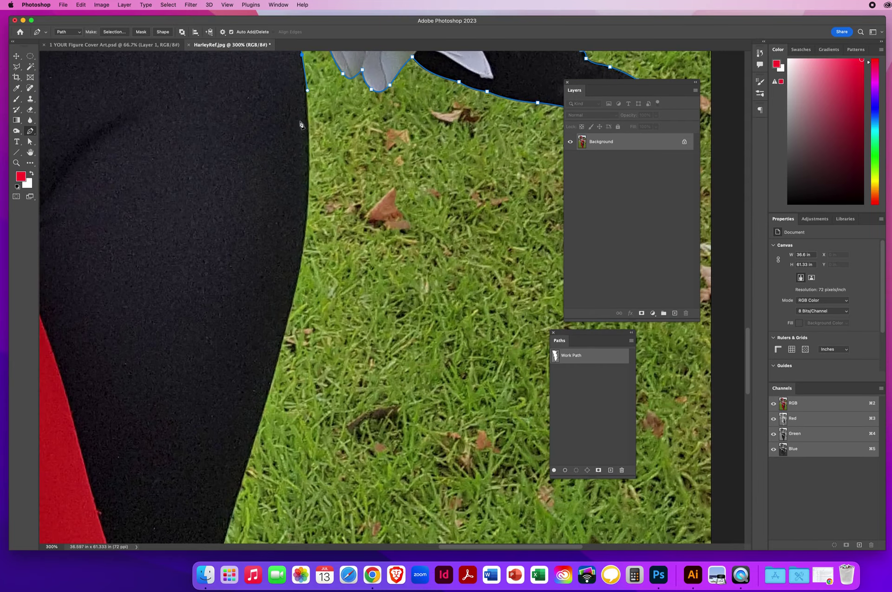
# - Trace the black thigh's outer edge down to just above where it meets the red leg
pyautogui.moveTo(309, 182); pyautogui.dragTo(307, 224)
pyautogui.click(280, 348)
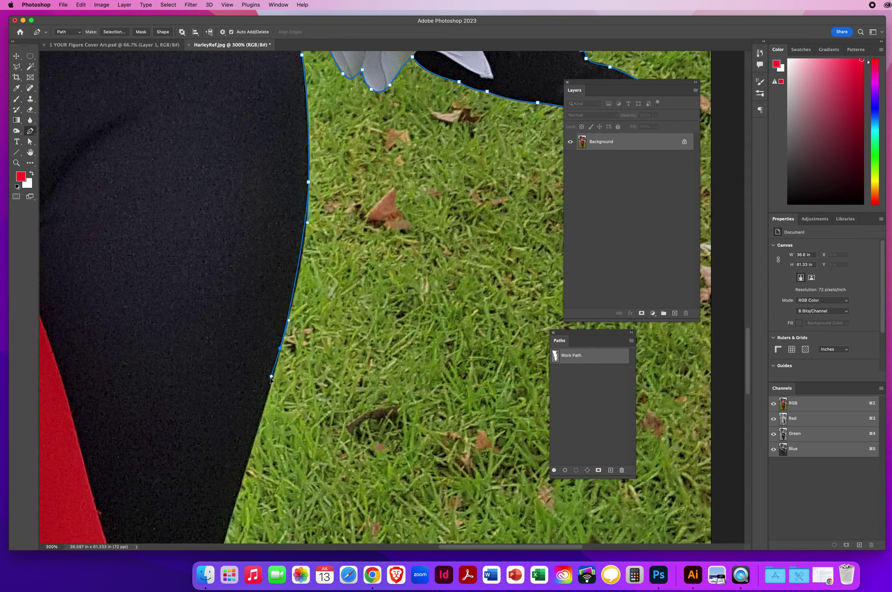
pyautogui.click(262, 408)
pyautogui.moveTo(267, 421); pyautogui.dragTo(325, 138)
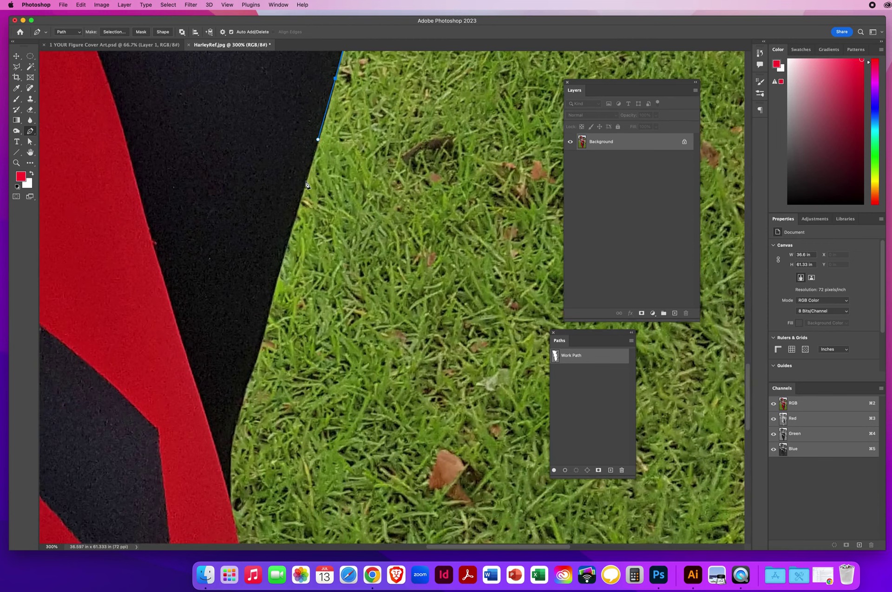
pyautogui.moveTo(281, 269); pyautogui.dragTo(272, 299)
pyautogui.moveTo(259, 349); pyautogui.dragTo(253, 370)
pyautogui.moveTo(245, 390); pyautogui.dragTo(242, 395)
pyautogui.moveTo(235, 428); pyautogui.dragTo(231, 441)
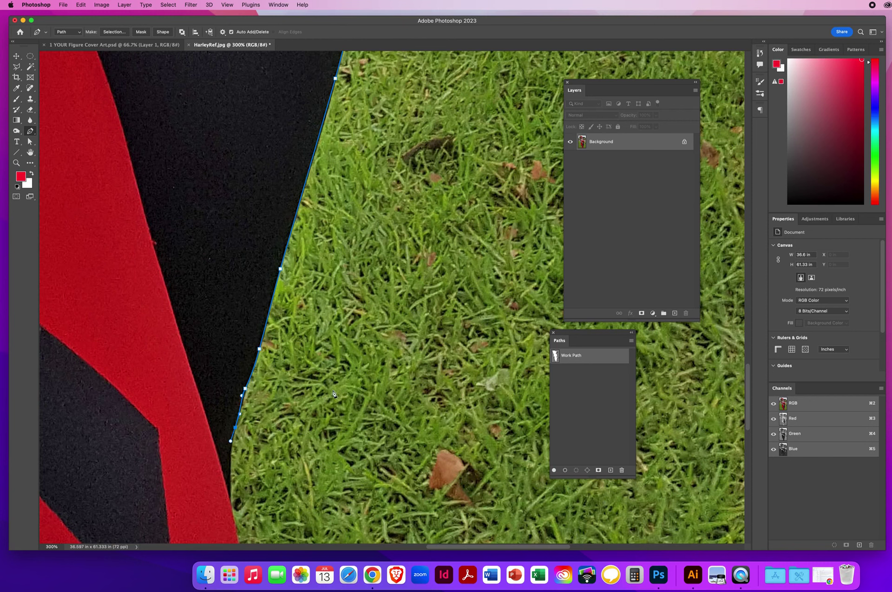
# - Trace the rest of the black leg's edge and continue down the red leg's outer knee
pyautogui.moveTo(310, 372); pyautogui.dragTo(332, 116)
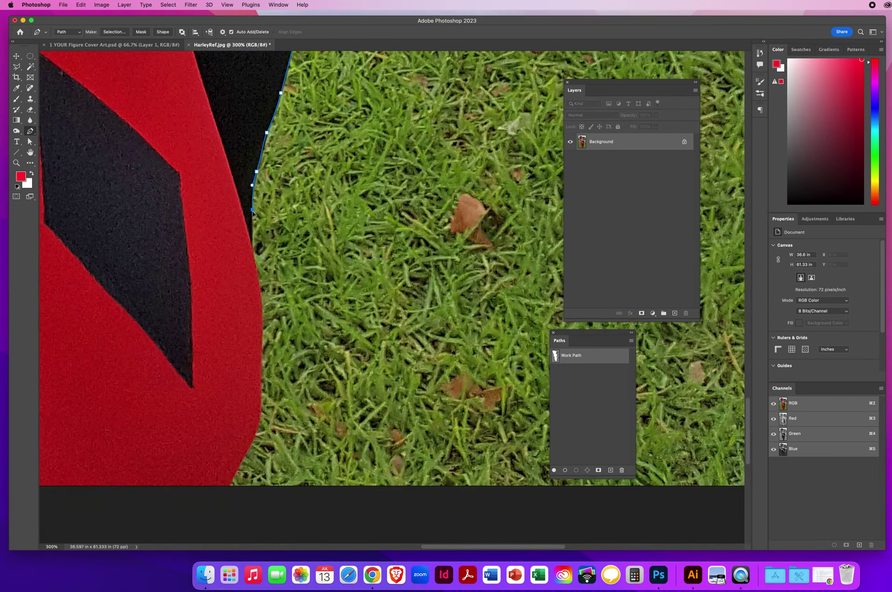
pyautogui.moveTo(252, 210); pyautogui.dragTo(253, 223)
pyautogui.moveTo(252, 250); pyautogui.dragTo(252, 259)
pyautogui.click(262, 327)
pyautogui.moveTo(261, 342); pyautogui.dragTo(260, 347)
# - Trace the red leg past the image's bottom edge and close the path below the canvas at its starting point
pyautogui.moveTo(261, 395); pyautogui.dragTo(353, 190)
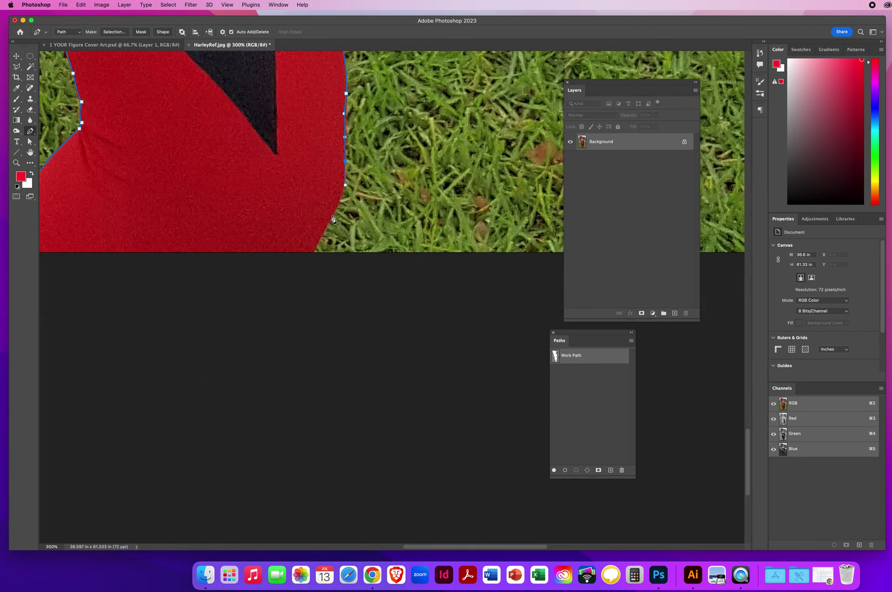
pyautogui.click(320, 238)
pyautogui.moveTo(302, 277); pyautogui.dragTo(294, 293)
pyautogui.click(112, 283)
pyautogui.hscroll(-10, 279, 314)
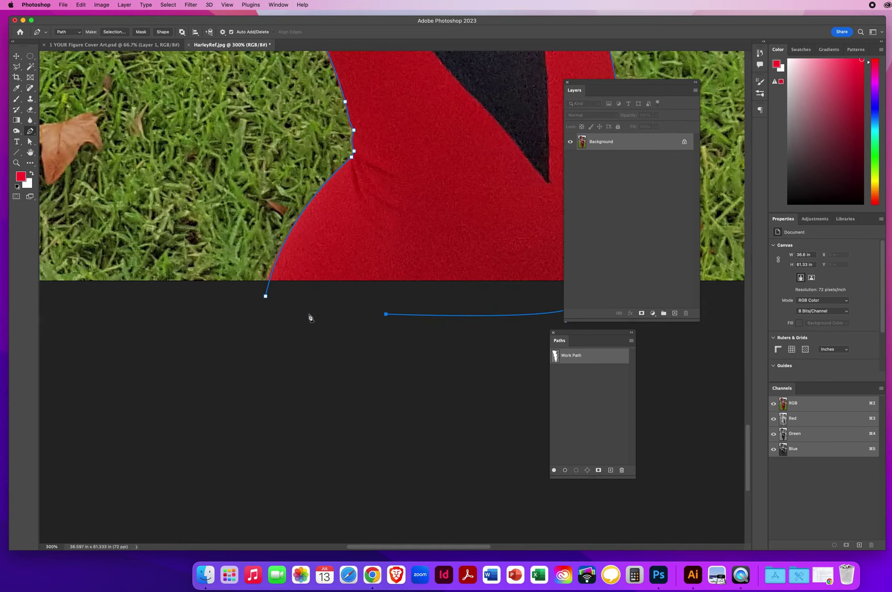
pyautogui.click(294, 310)
pyautogui.moveTo(266, 296); pyautogui.dragTo(271, 323)
# - Save the work path under the name Harley
pyautogui.press('z')
pyautogui.moveTo(431, 195); pyautogui.dragTo(327, 199)
pyautogui.scroll(5, 278, 367)
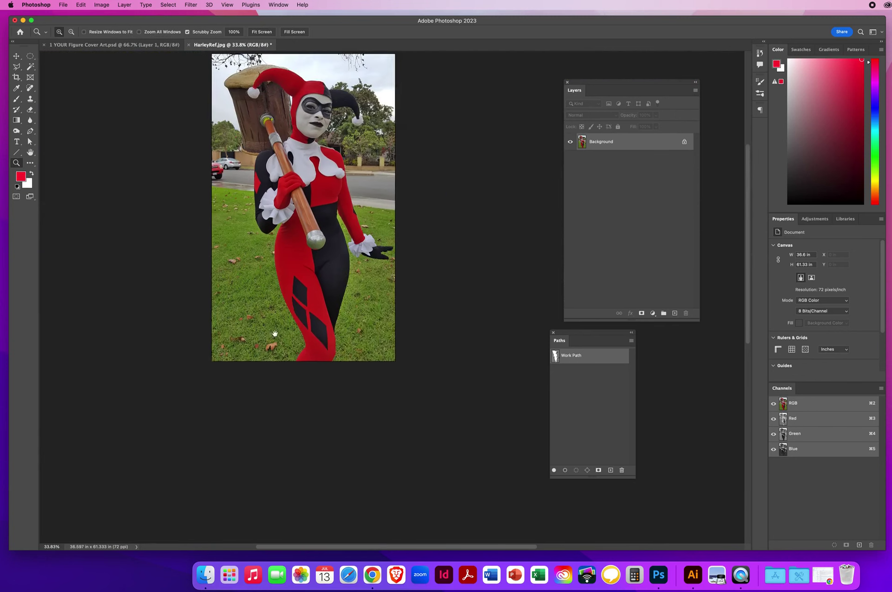
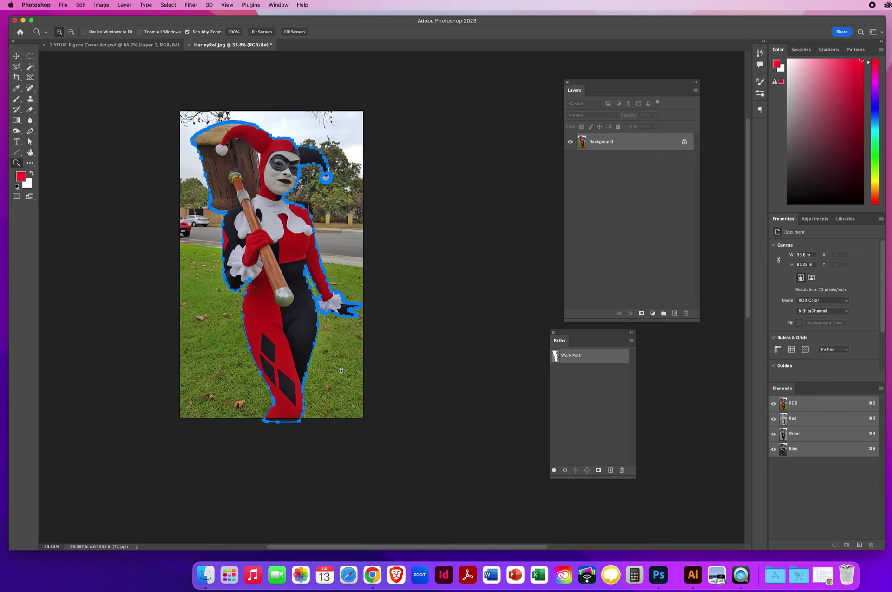
pyautogui.moveTo(558, 331); pyautogui.dragTo(466, 279)
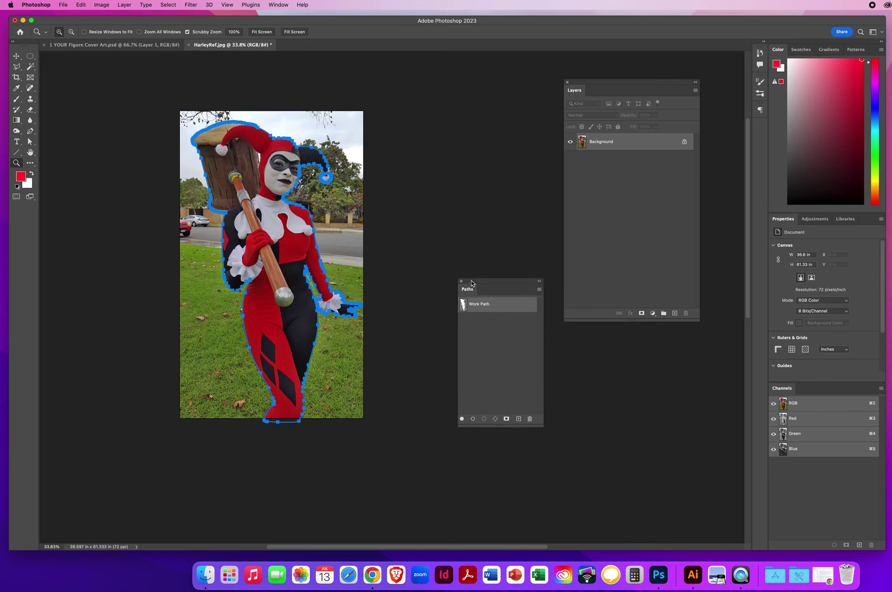
pyautogui.doubleClick(479, 304)
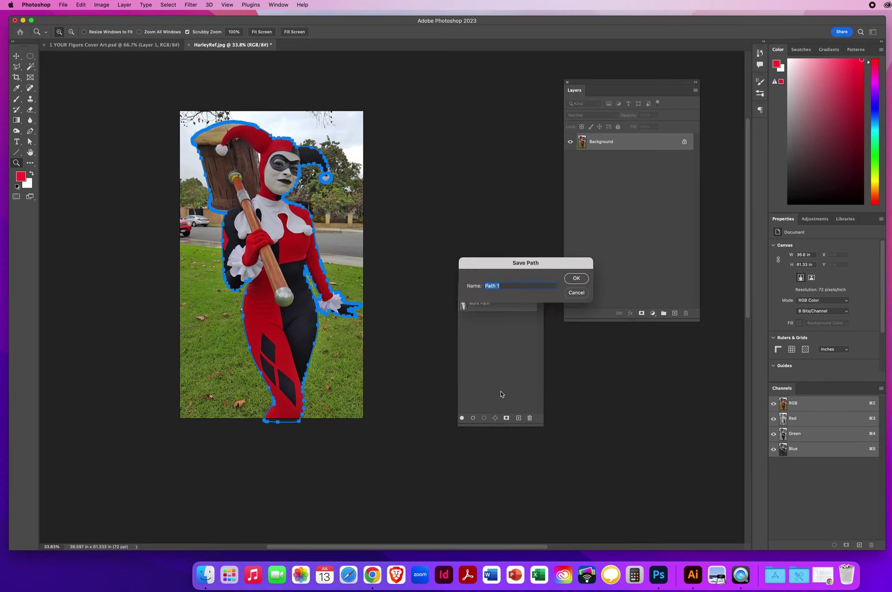
pyautogui.write('Harley')
pyautogui.press('Return')
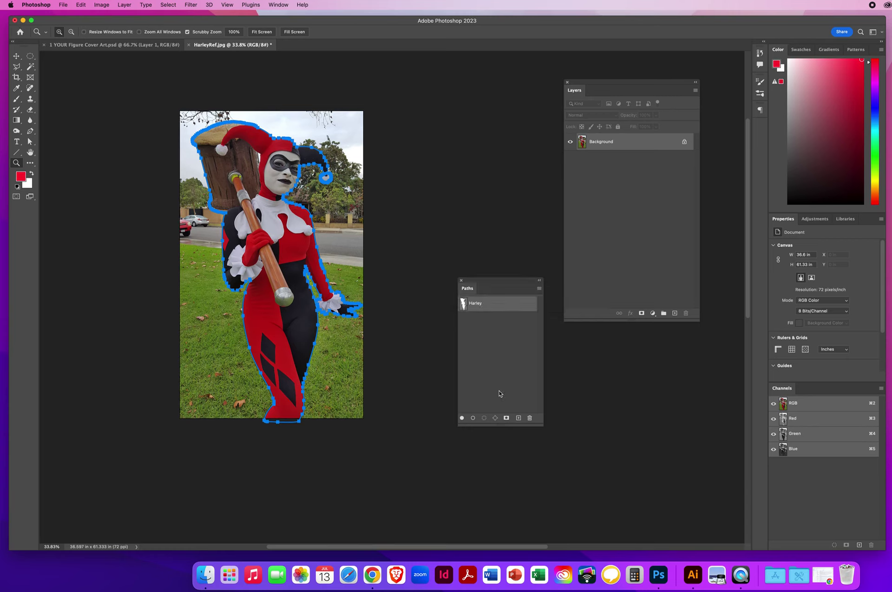
# - Make a new anti-aliased selection from the Harley path with a feather radius of 0 pixels
pyautogui.click(539, 289)
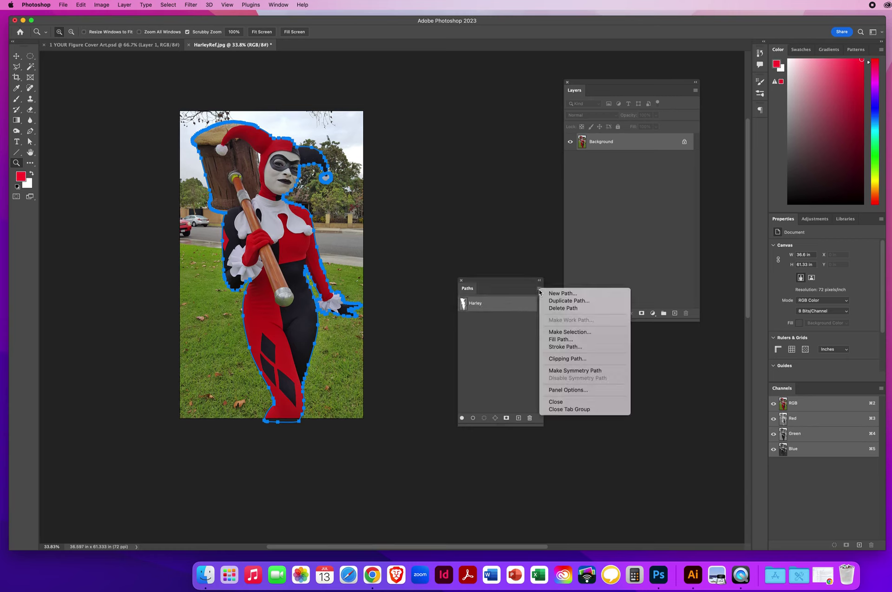
pyautogui.click(571, 333)
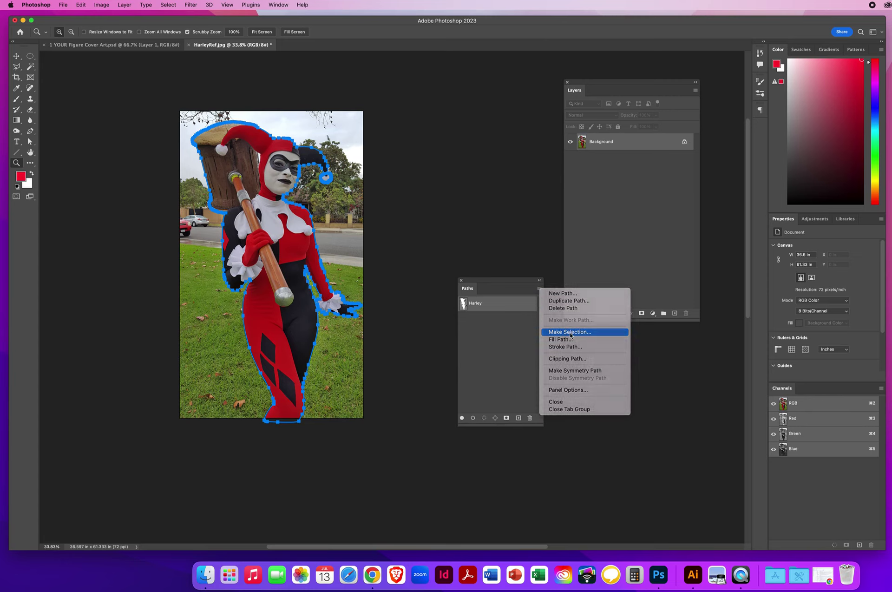
pyautogui.moveTo(540, 128); pyautogui.dragTo(451, 148)
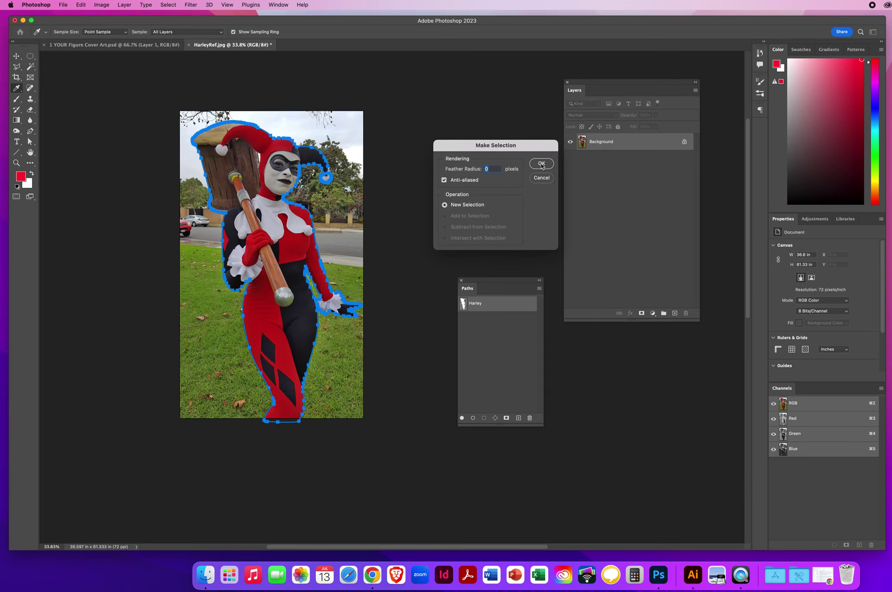
pyautogui.click(542, 164)
pyautogui.press('z')
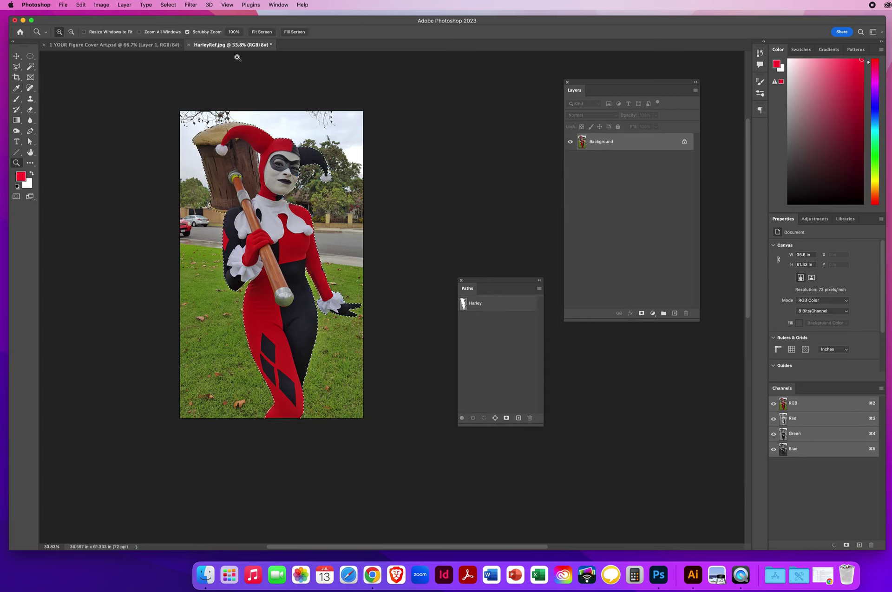
# - Move the selected figure into the 1 YOUR Figure Cover Art.psd document, over the gray background
pyautogui.click(16, 56)
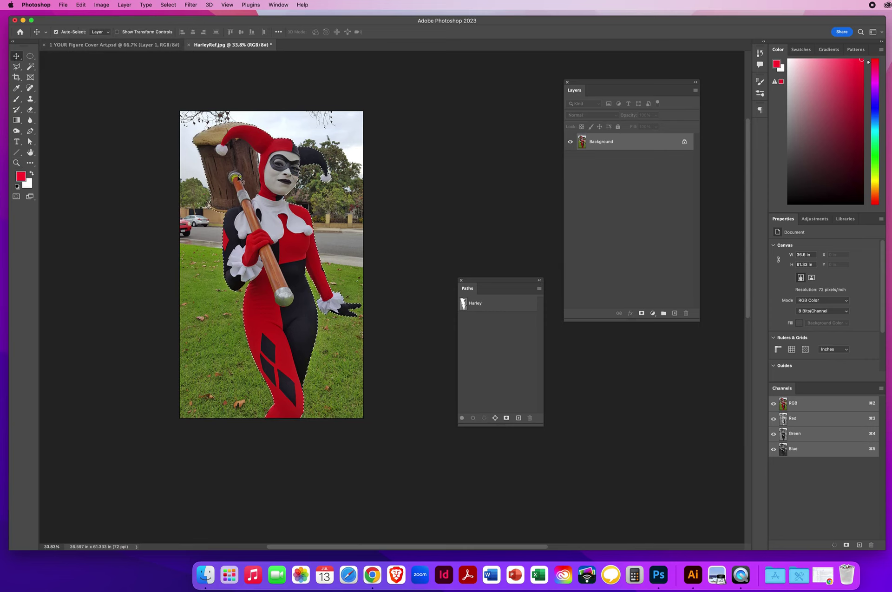
pyautogui.moveTo(237, 178); pyautogui.dragTo(126, 45)
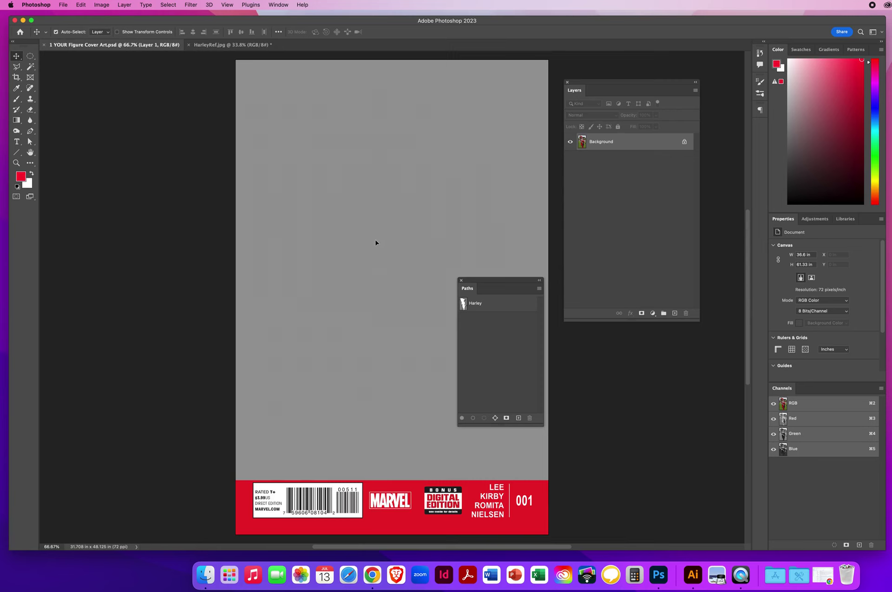
pyautogui.moveTo(375, 242); pyautogui.dragTo(333, 212)
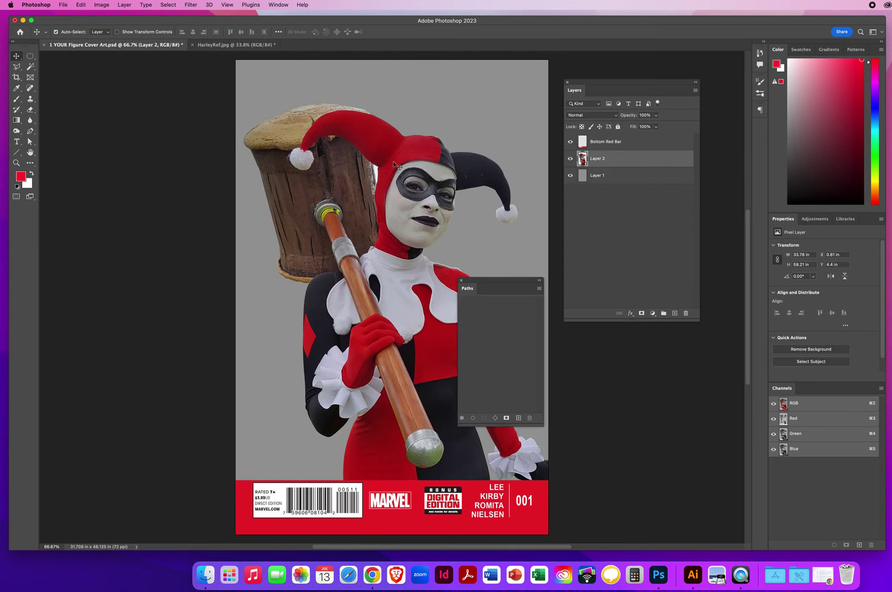
# - Start a Pen path around the white gap between mallet and hood, tracing the mallet's edge up to the hat
pyautogui.press('z')
pyautogui.click(382, 203)
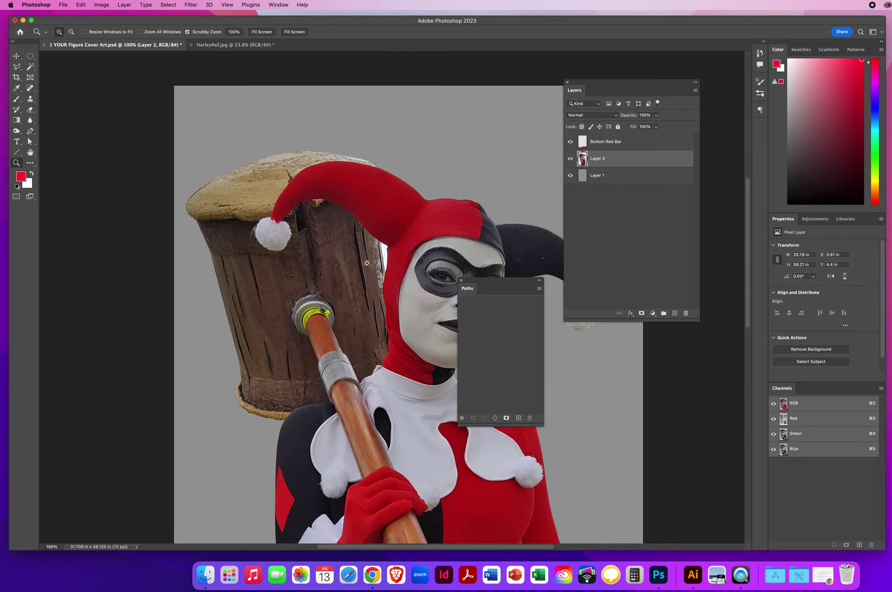
pyautogui.click(386, 281)
pyautogui.click(402, 269)
pyautogui.click(386, 289)
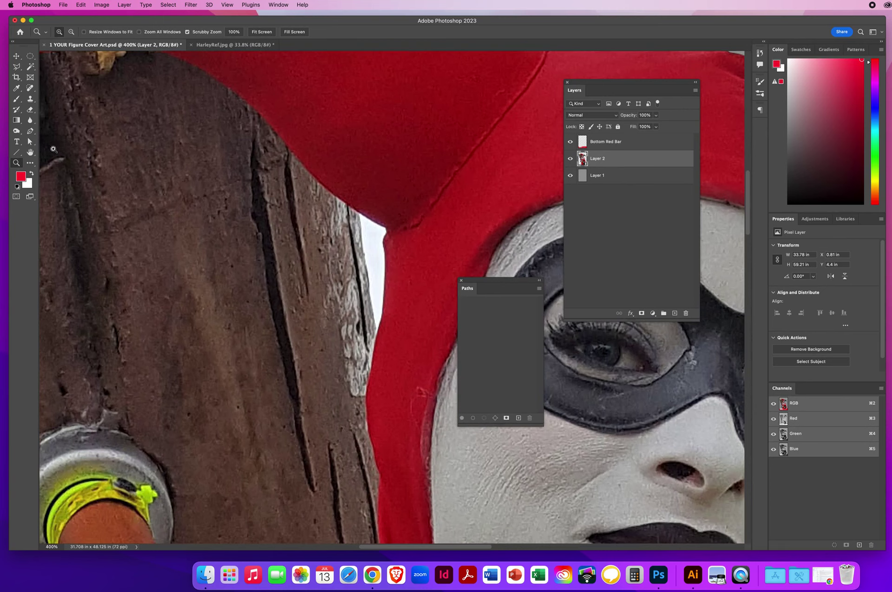
pyautogui.click(29, 132)
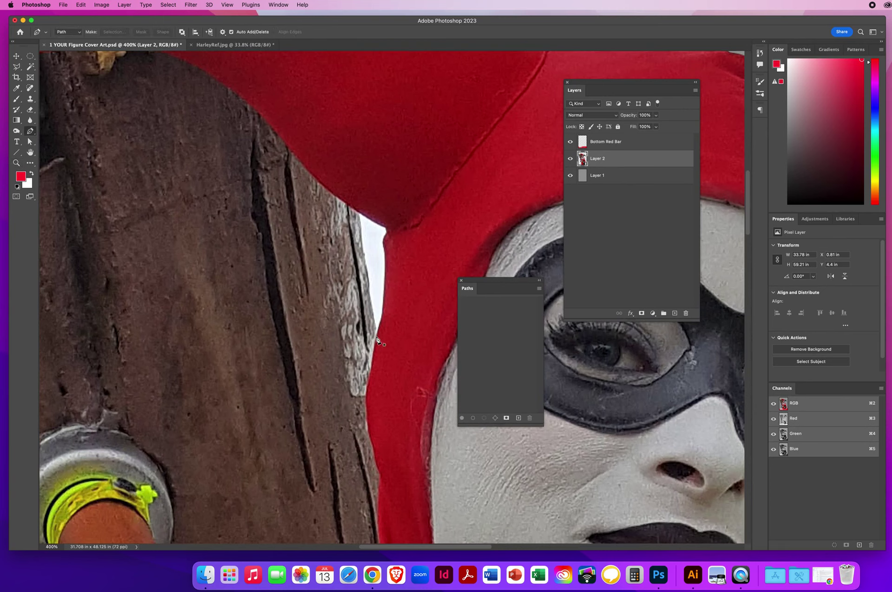
pyautogui.moveTo(377, 335); pyautogui.dragTo(361, 242)
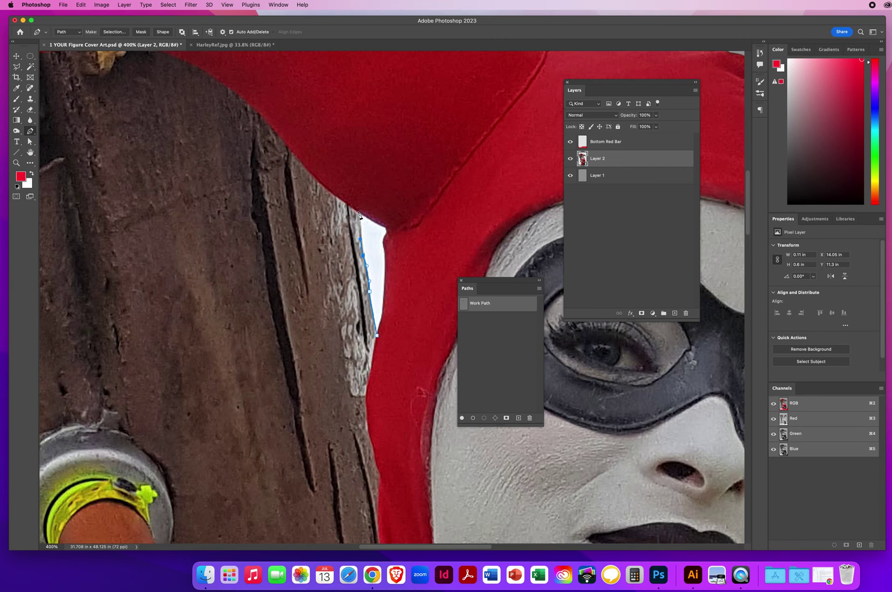
pyautogui.moveTo(358, 210); pyautogui.dragTo(355, 198)
# - Trace the white gap's upper edge and the red hood's side down, closing the path at its lower tip
pyautogui.moveTo(387, 228); pyautogui.dragTo(398, 232)
pyautogui.keyDown('alt'); pyautogui.click(387, 228); pyautogui.keyUp('alt')
pyautogui.moveTo(387, 255); pyautogui.dragTo(389, 260)
pyautogui.keyDown('alt'); pyautogui.click(385, 253); pyautogui.keyUp('alt')
pyautogui.moveTo(383, 300); pyautogui.dragTo(384, 314)
pyautogui.click(381, 320)
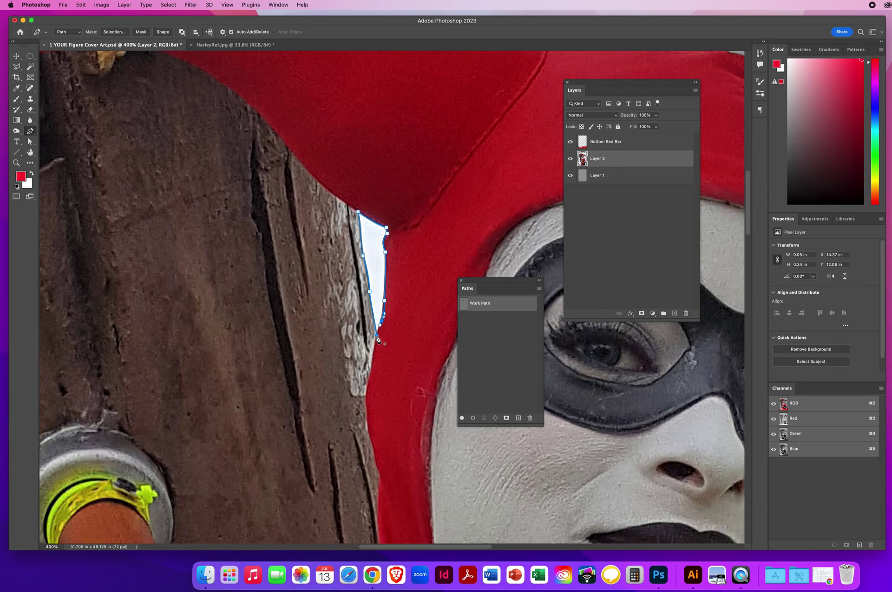
pyautogui.click(377, 337)
# - Turn the gap path into an anti-aliased selection with 0 feather, delete the white area from Layer 2, and deselect
pyautogui.click(539, 291)
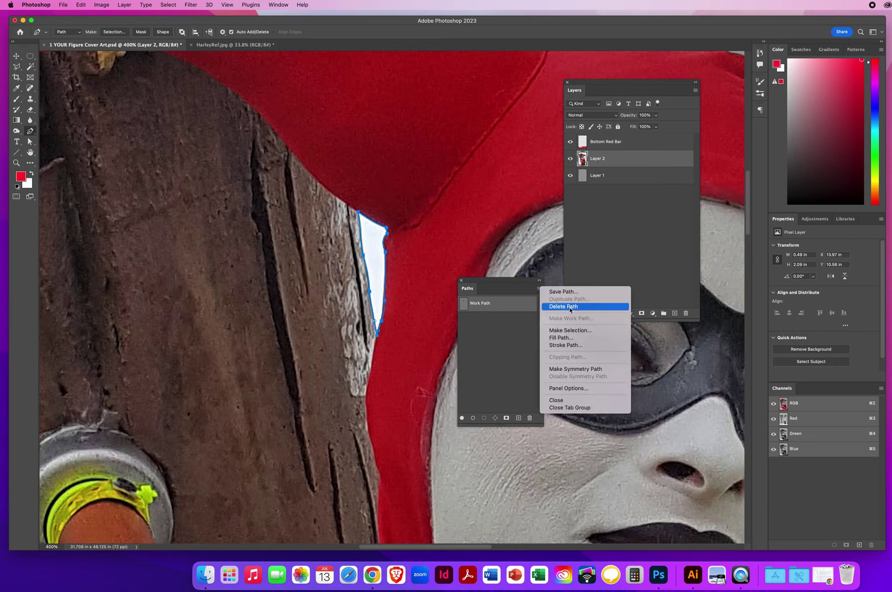
pyautogui.click(562, 330)
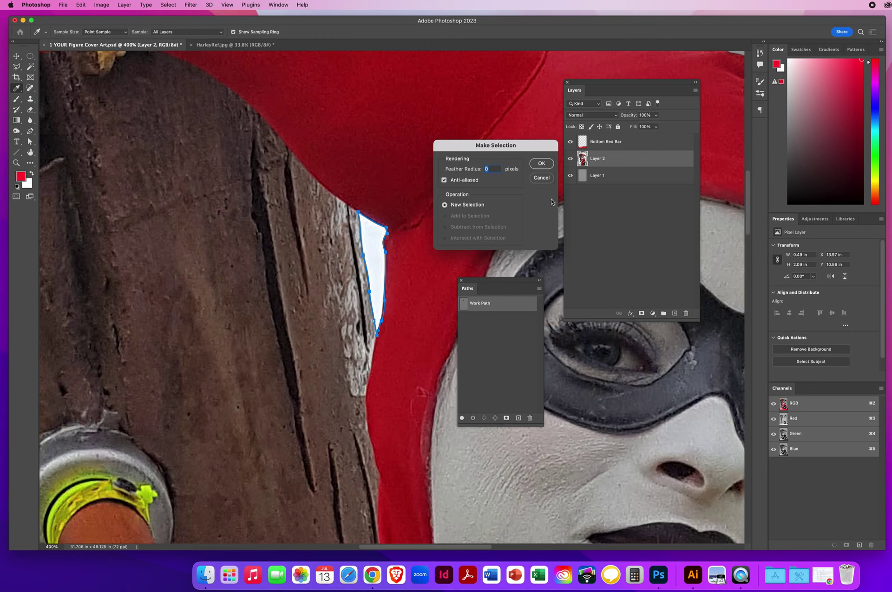
pyautogui.click(541, 164)
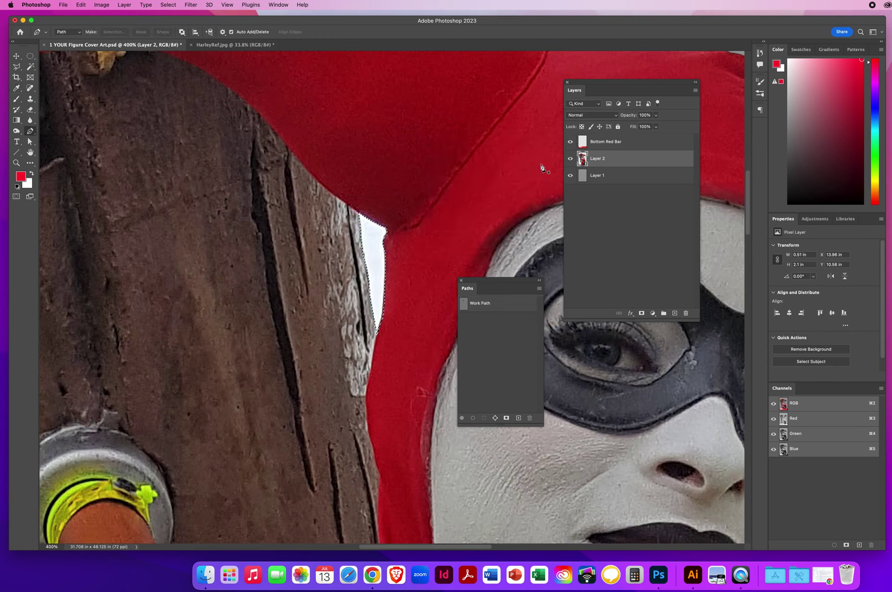
pyautogui.press('BackSpace')
pyautogui.press('super+d')
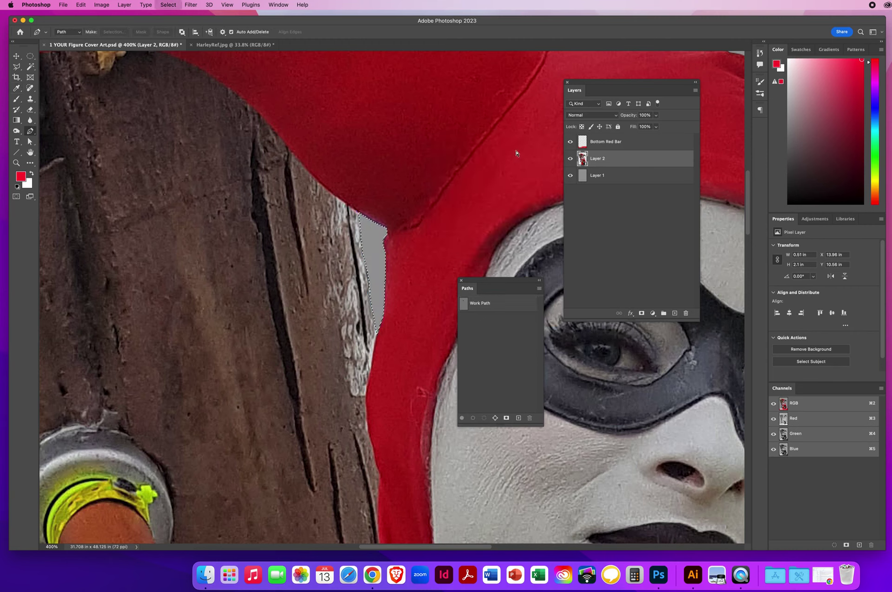
# - Move the figure up on the cover until the mallet's top sits near the gray background's upper edge
pyautogui.click(16, 163)
pyautogui.moveTo(421, 232); pyautogui.dragTo(354, 227)
pyautogui.moveTo(399, 243); pyautogui.dragTo(325, 201)
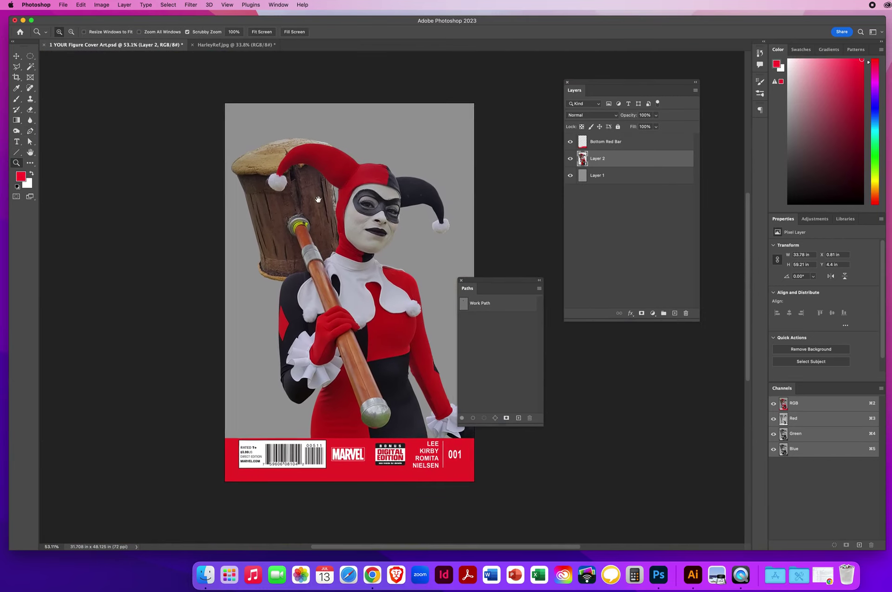
pyautogui.press('v')
pyautogui.moveTo(363, 340); pyautogui.dragTo(359, 303)
# - Scale the figure to about 80% and reposition it centrally on the cover, leaving gray space above the mallet
pyautogui.press('super+t')
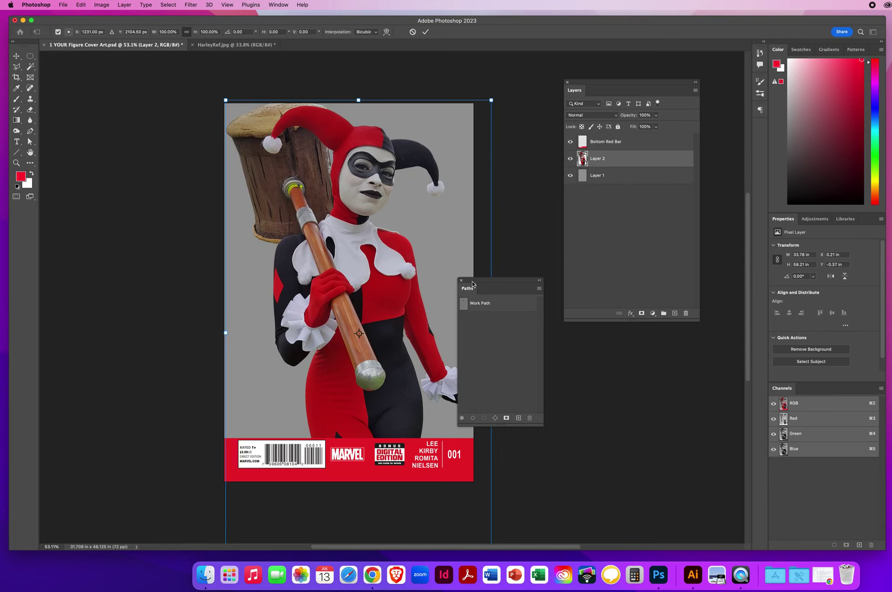
pyautogui.moveTo(472, 283); pyautogui.dragTo(515, 283)
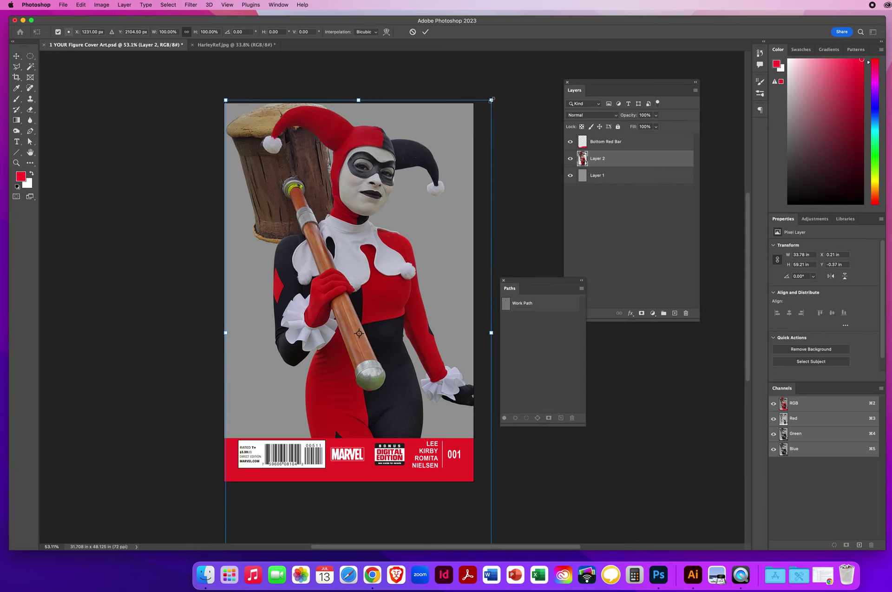
pyautogui.moveTo(491, 100); pyautogui.dragTo(441, 186)
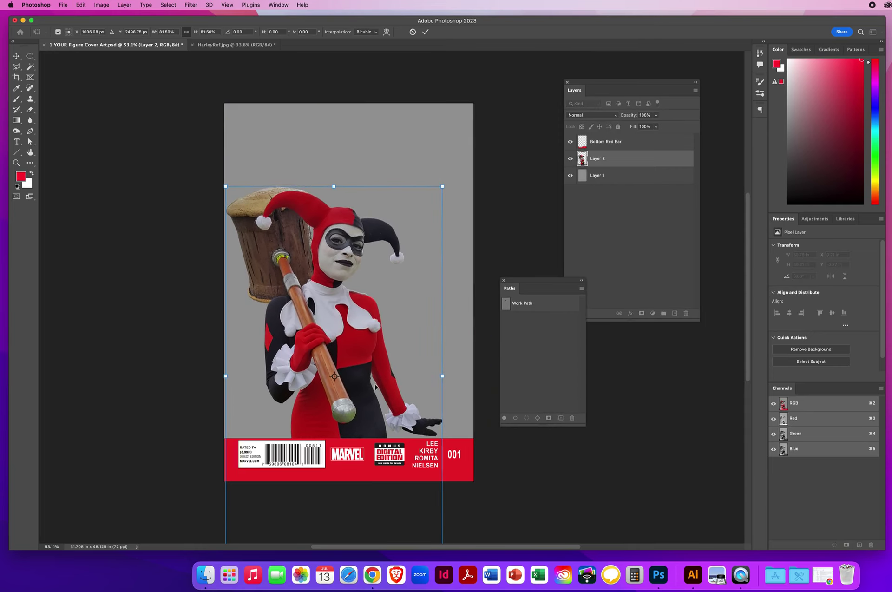
pyautogui.moveTo(364, 403); pyautogui.dragTo(380, 279)
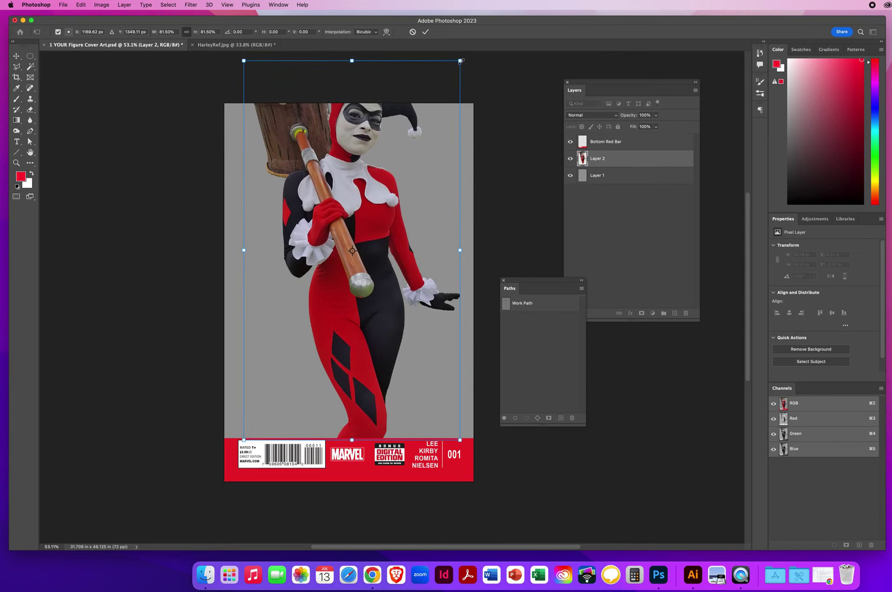
pyautogui.moveTo(460, 60); pyautogui.dragTo(429, 115)
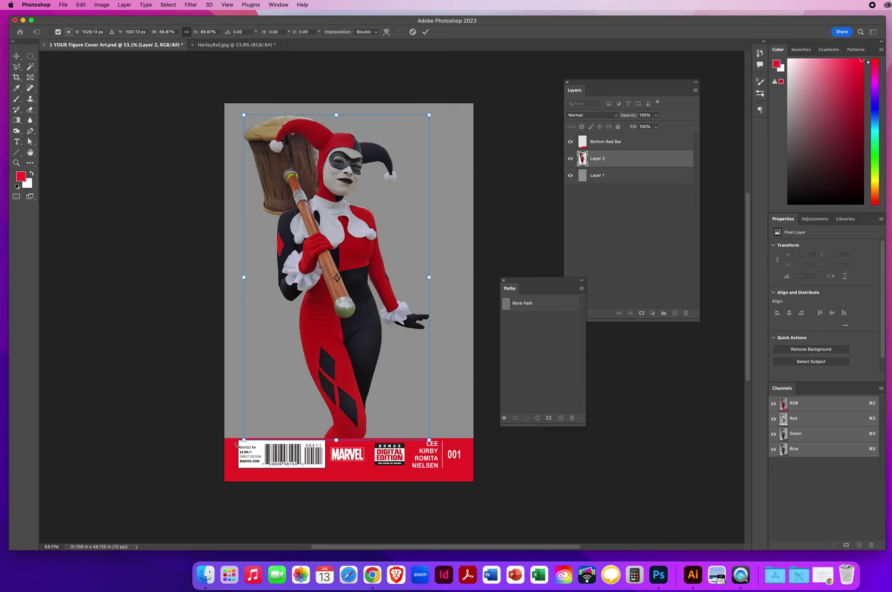
pyautogui.moveTo(244, 440); pyautogui.dragTo(216, 489)
pyautogui.moveTo(331, 394); pyautogui.dragTo(359, 425)
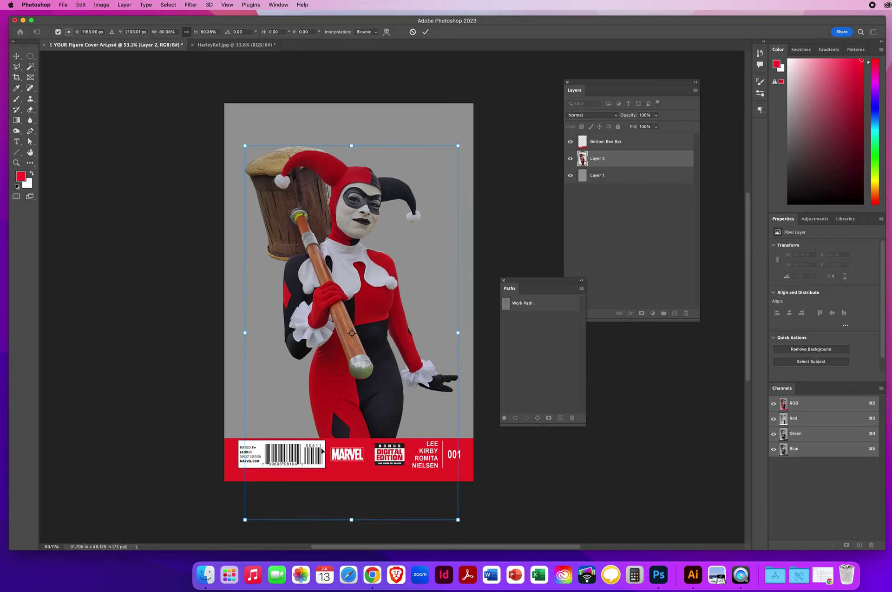
pyautogui.press('Return')
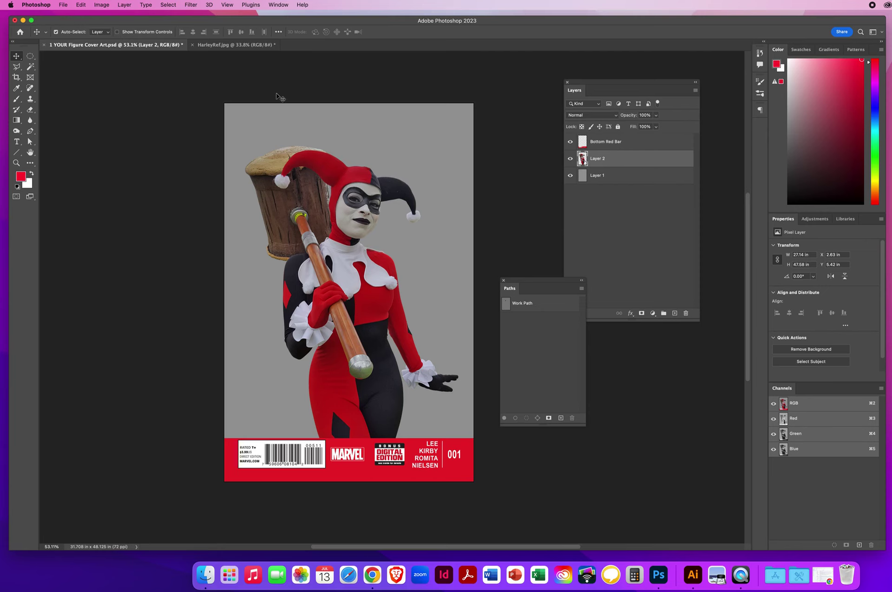
# - Close HarleyRef.jpg without saving its changes
pyautogui.click(204, 45)
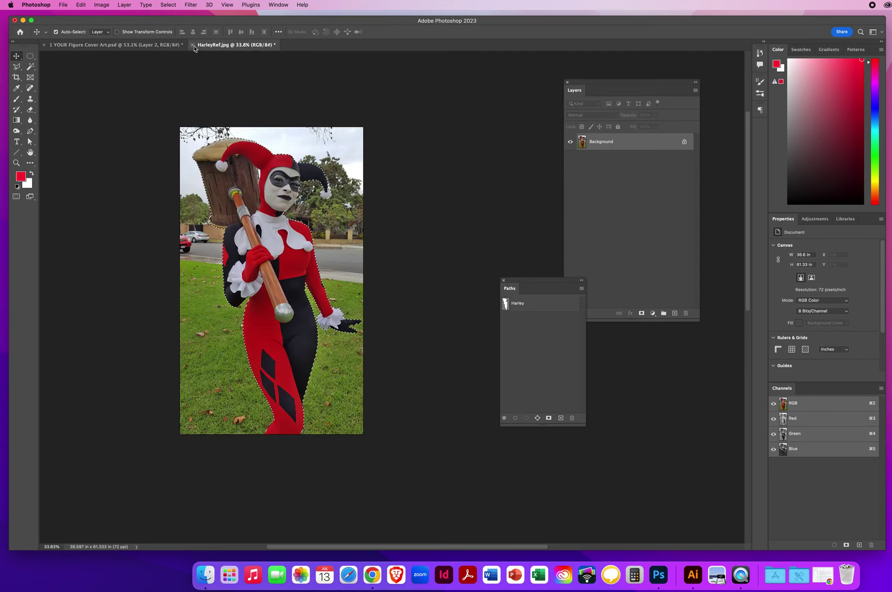
pyautogui.press('super+w')
pyautogui.click(508, 211)
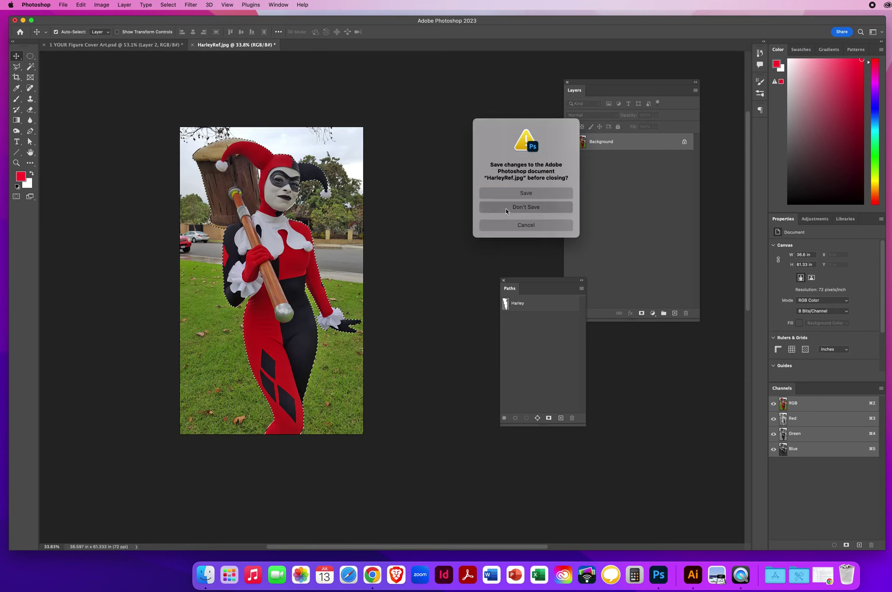
# - Switch to Chrome, open a new window, and search Google Images for "harley quinn comic logo png"
pyautogui.click(372, 575)
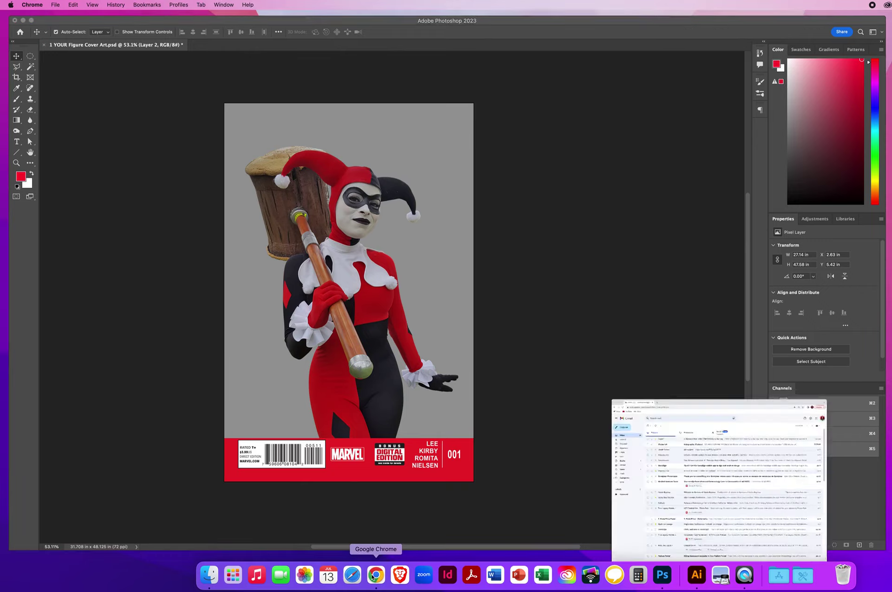
pyautogui.click(150, 20)
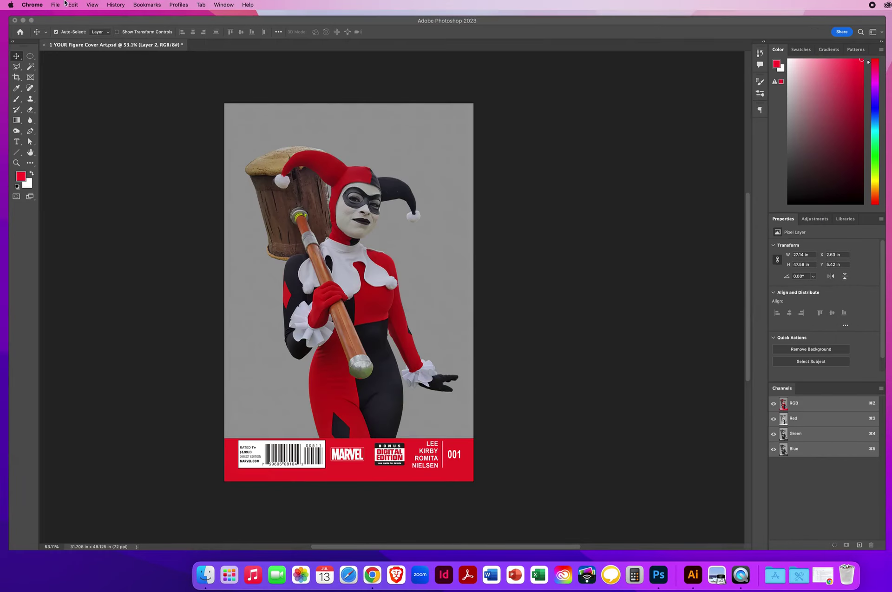
pyautogui.click(56, 5)
pyautogui.click(59, 27)
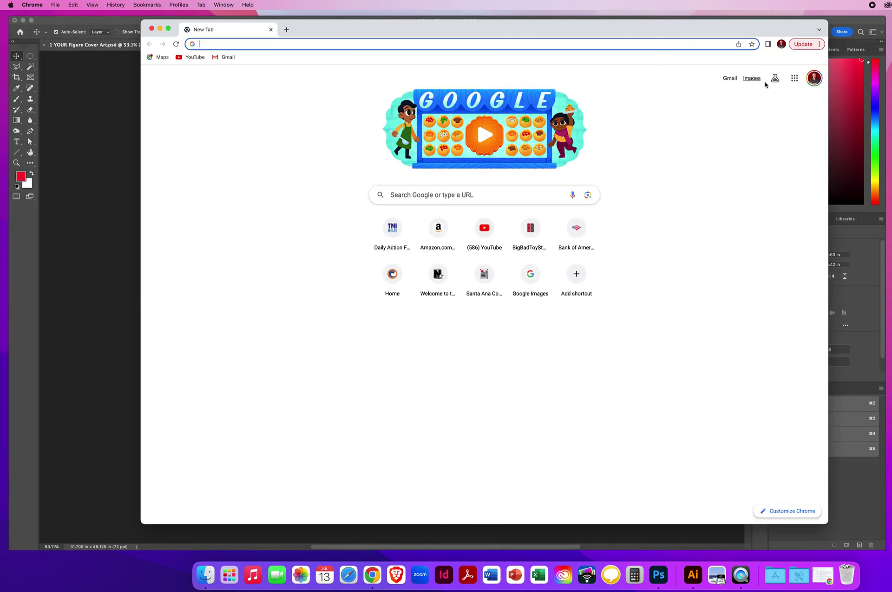
pyautogui.click(751, 78)
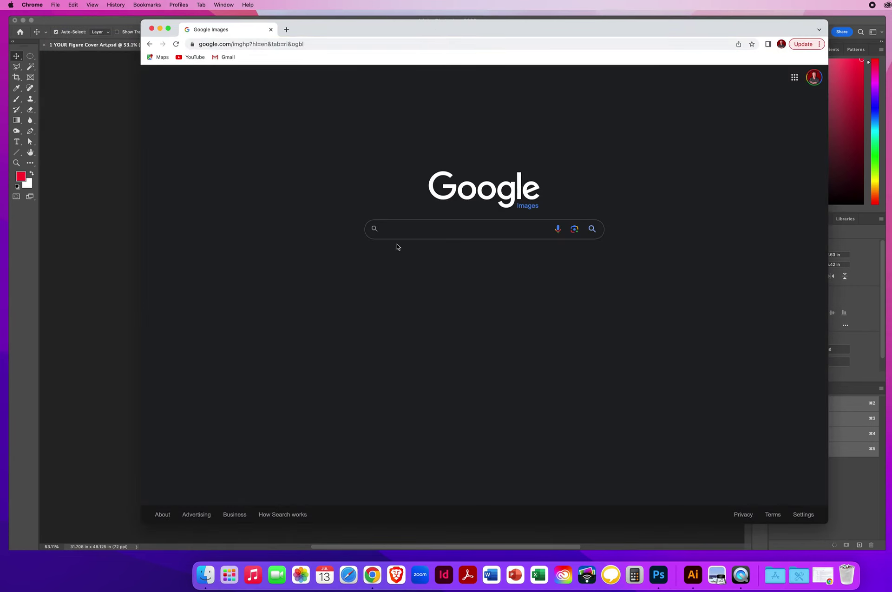
pyautogui.write('harley qui')
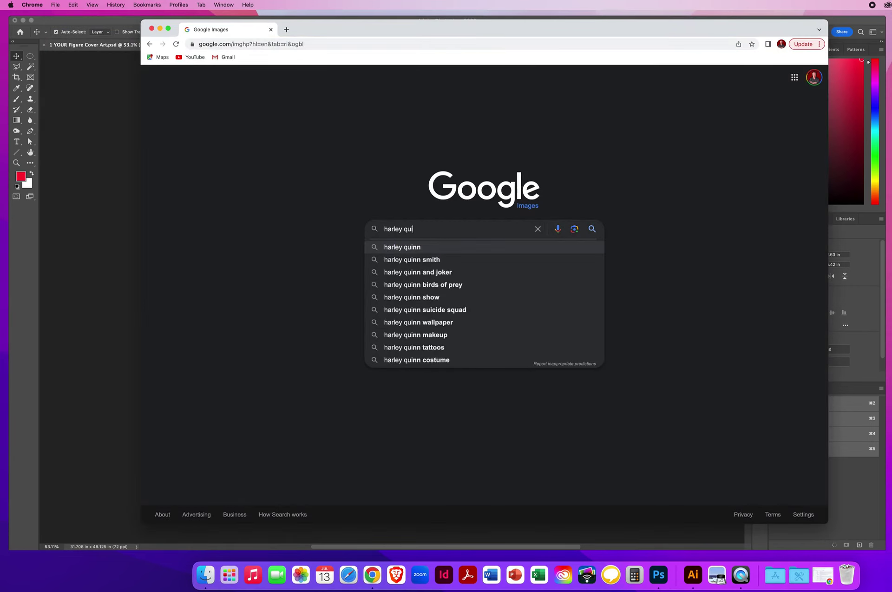
pyautogui.write('nn comic logo')
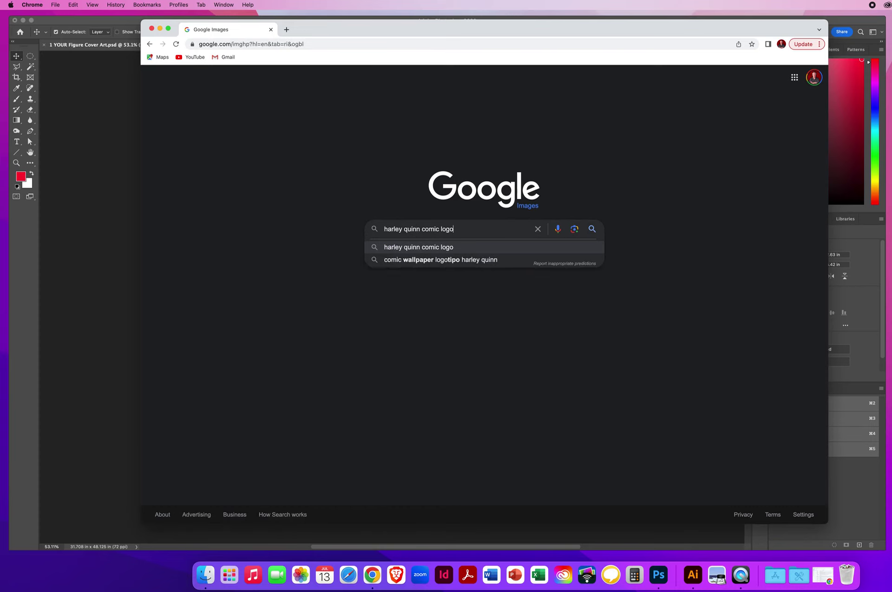
pyautogui.write(' p')
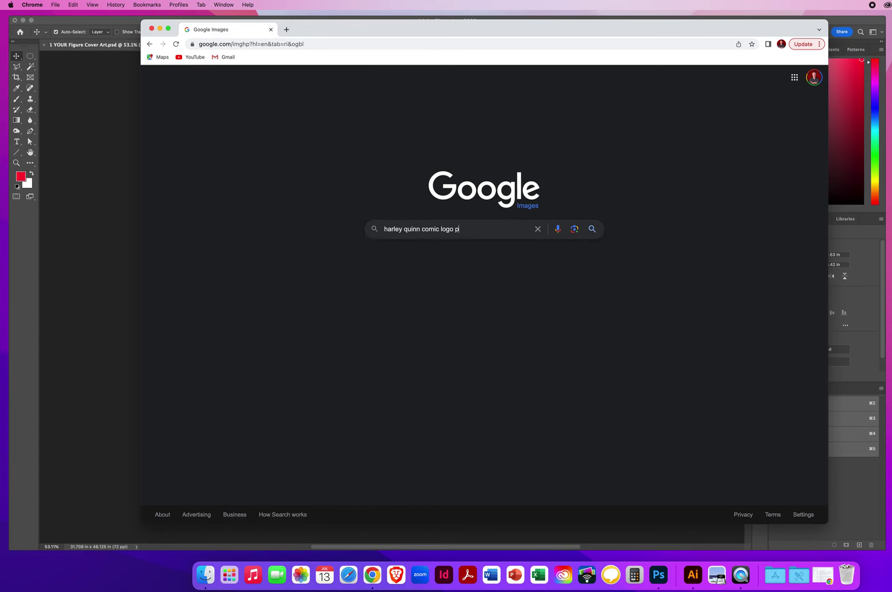
pyautogui.write('ng')
pyautogui.press('Return')
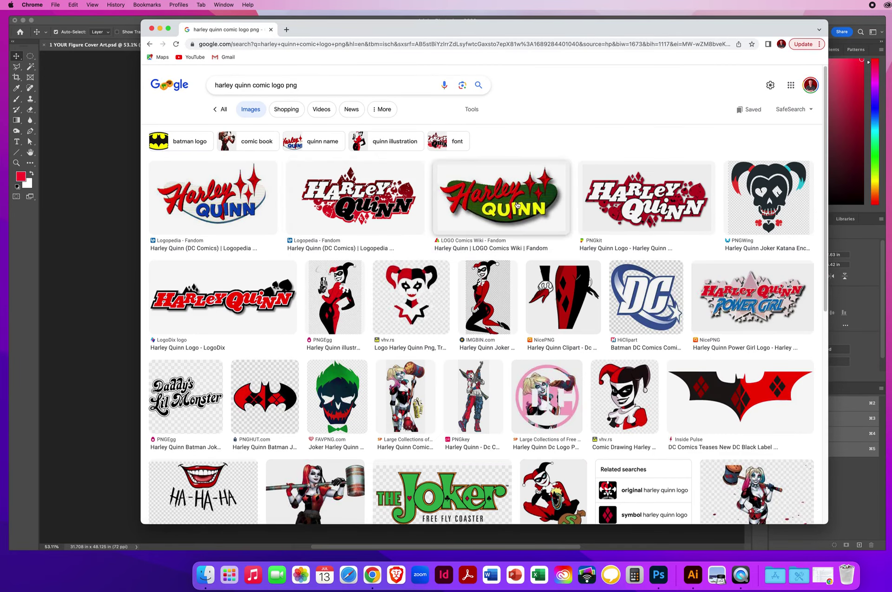
# - Examine the PNGkit Harley Quinn logo at full size in a separate tab, and close its tab and preview
pyautogui.click(641, 198)
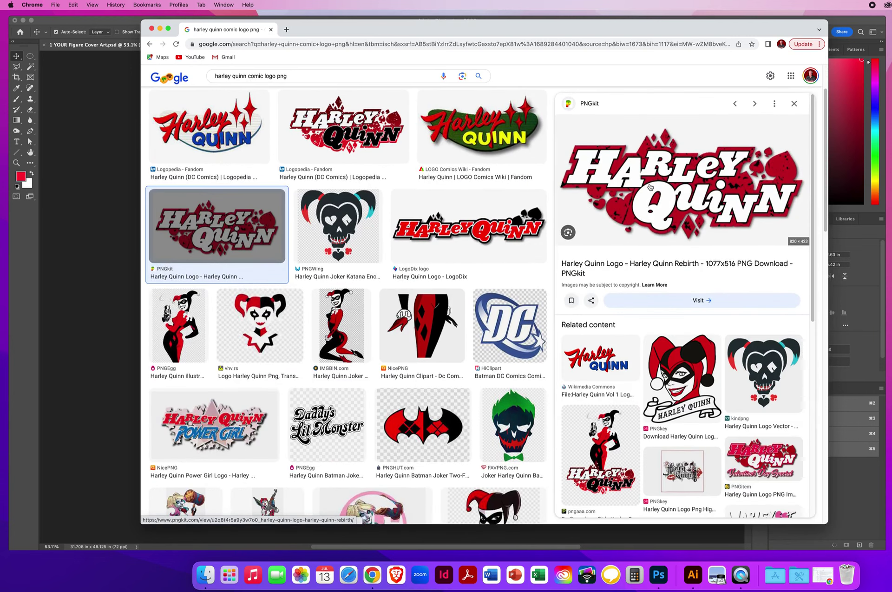
pyautogui.rightClick(651, 186)
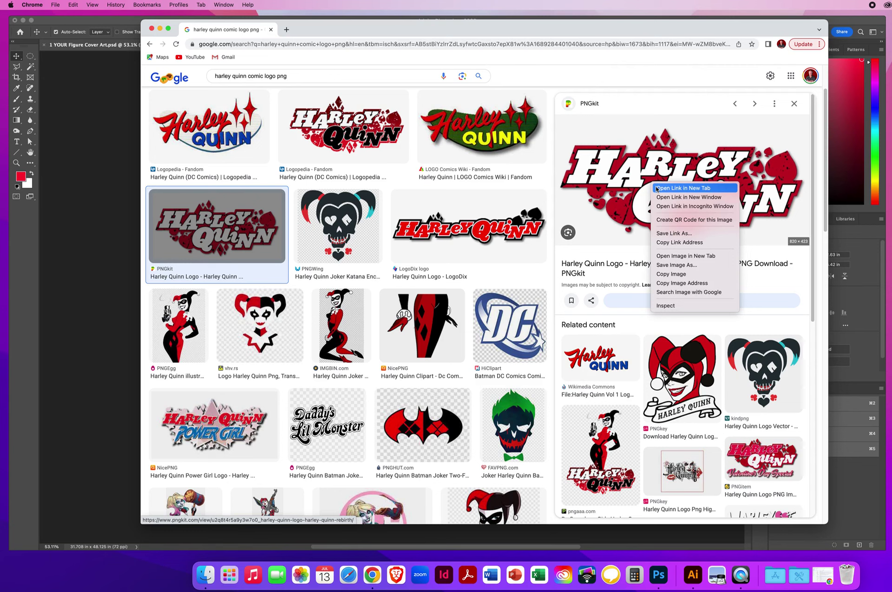
pyautogui.click(670, 256)
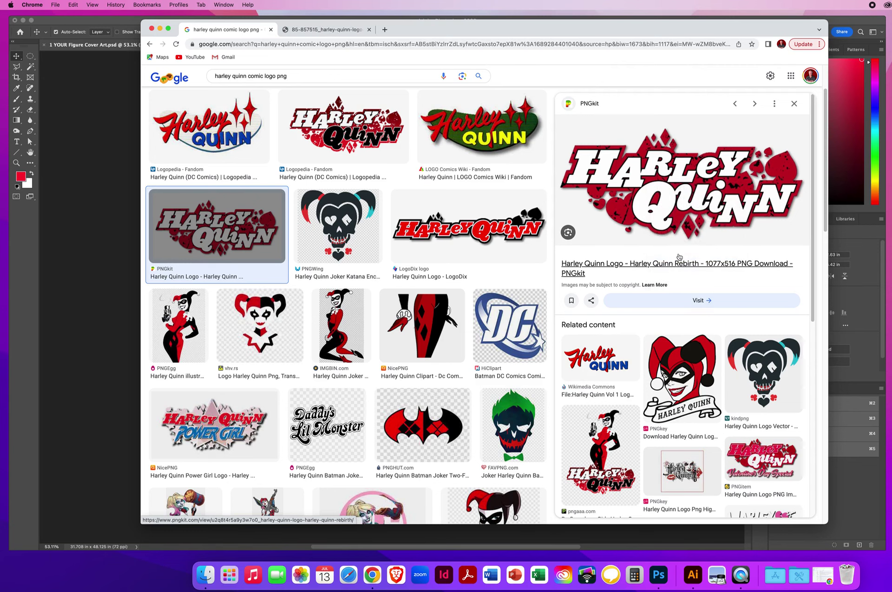
pyautogui.click(322, 31)
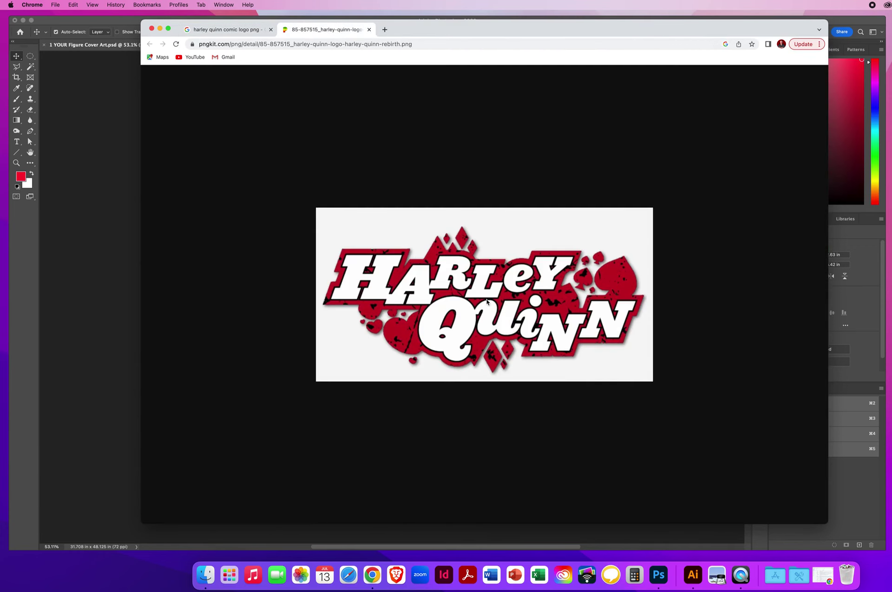
pyautogui.moveTo(488, 302); pyautogui.dragTo(610, 188)
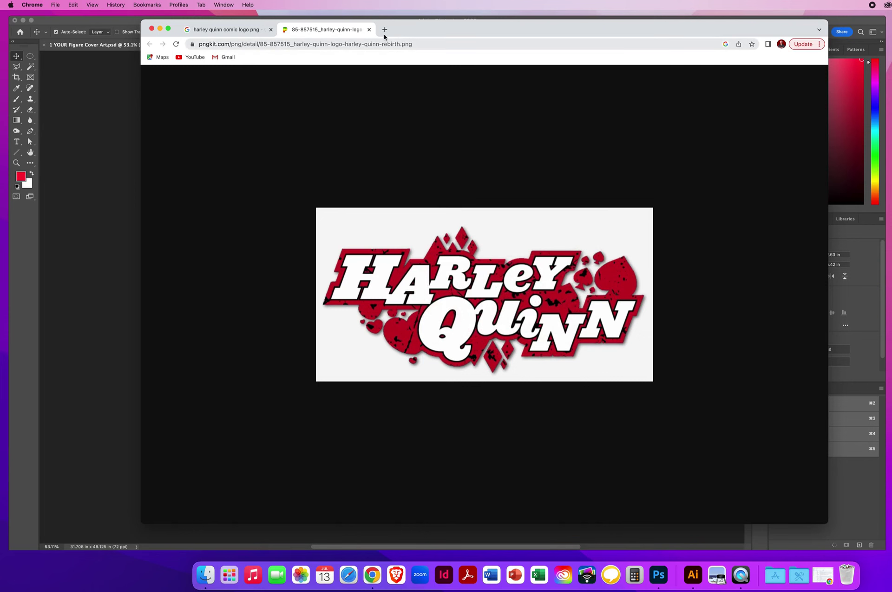
pyautogui.click(368, 29)
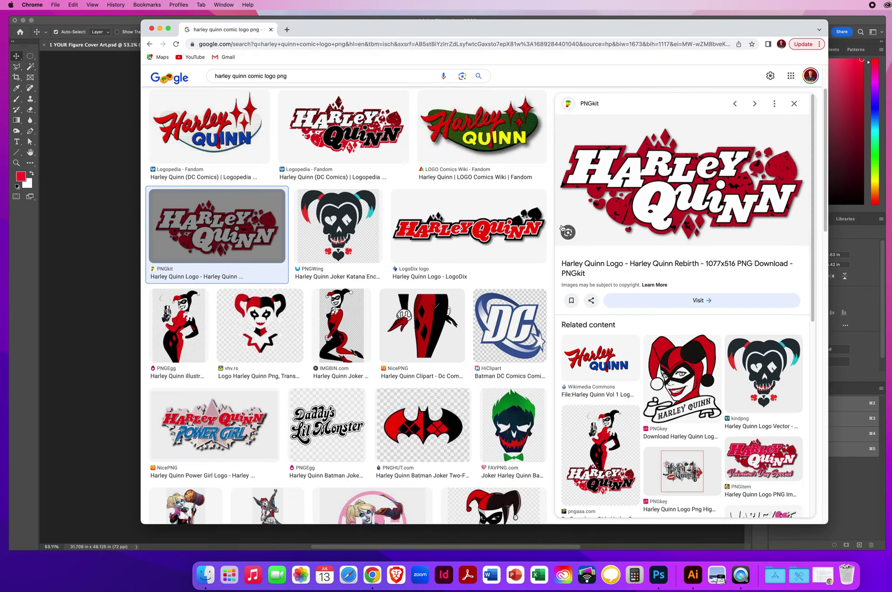
pyautogui.click(794, 104)
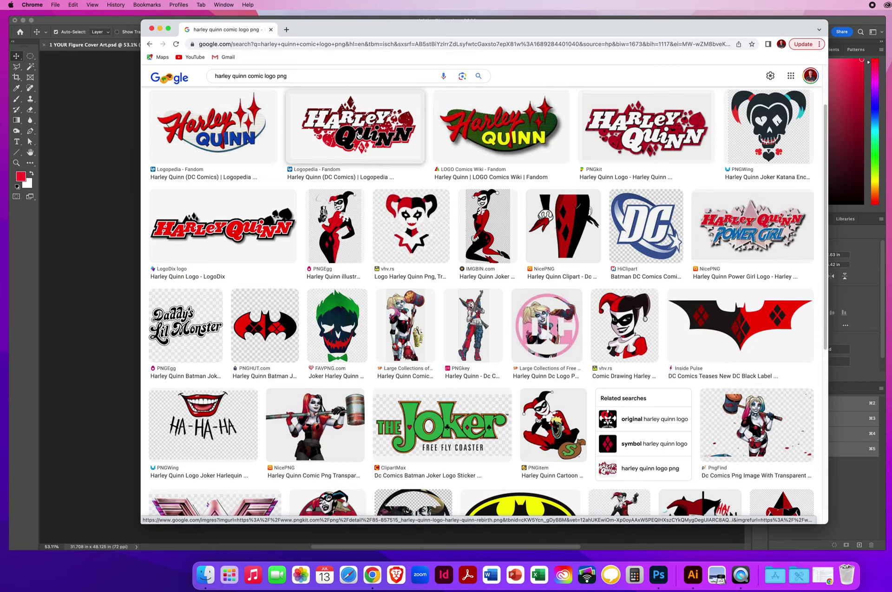
# - Open the Logopedia Harley Quinn logo with black QUINN lettering at full size and bring it into Photoshop as a new document
pyautogui.click(359, 134)
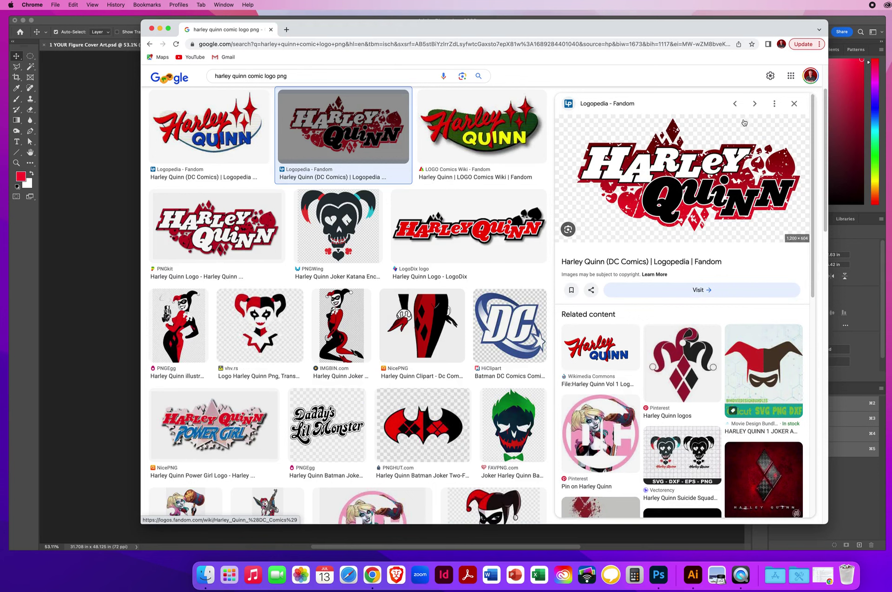
pyautogui.rightClick(695, 186)
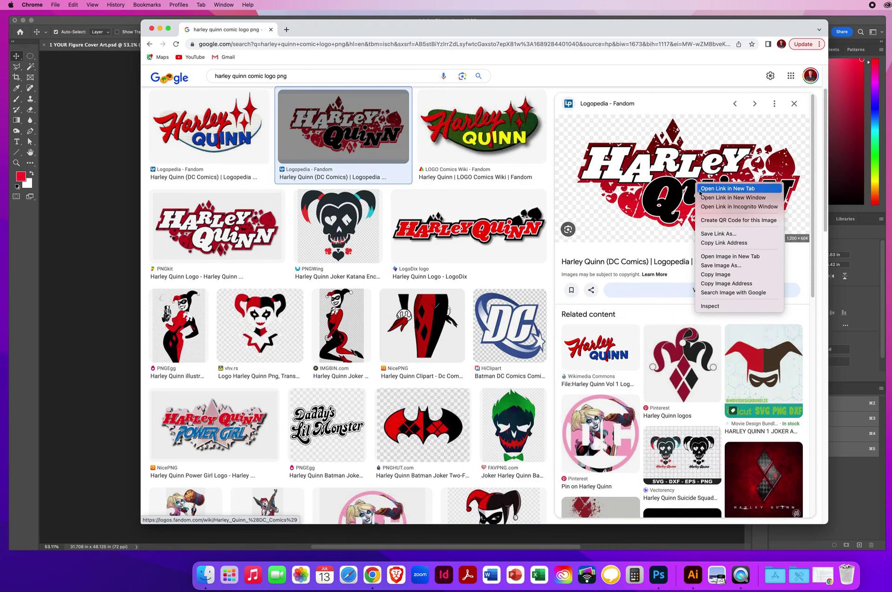
pyautogui.click(710, 257)
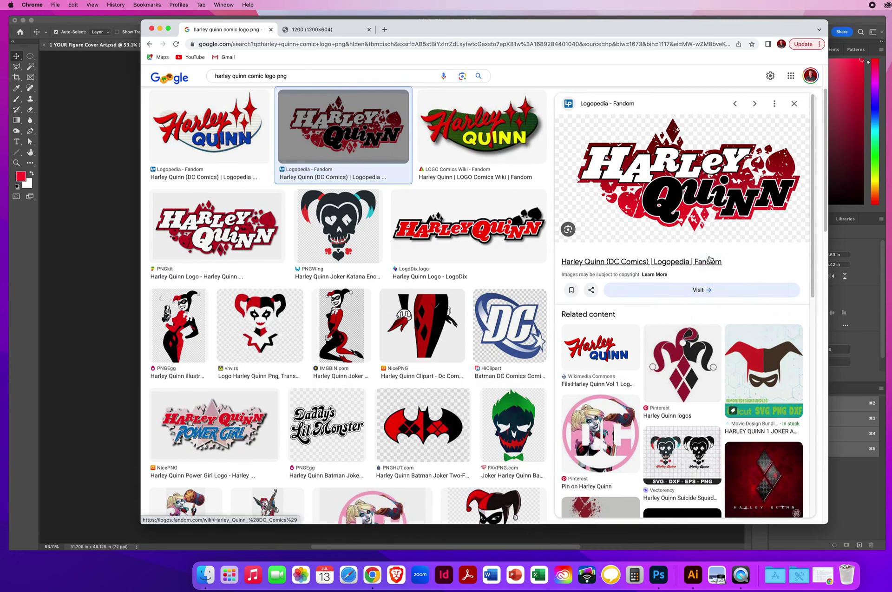
pyautogui.click(326, 31)
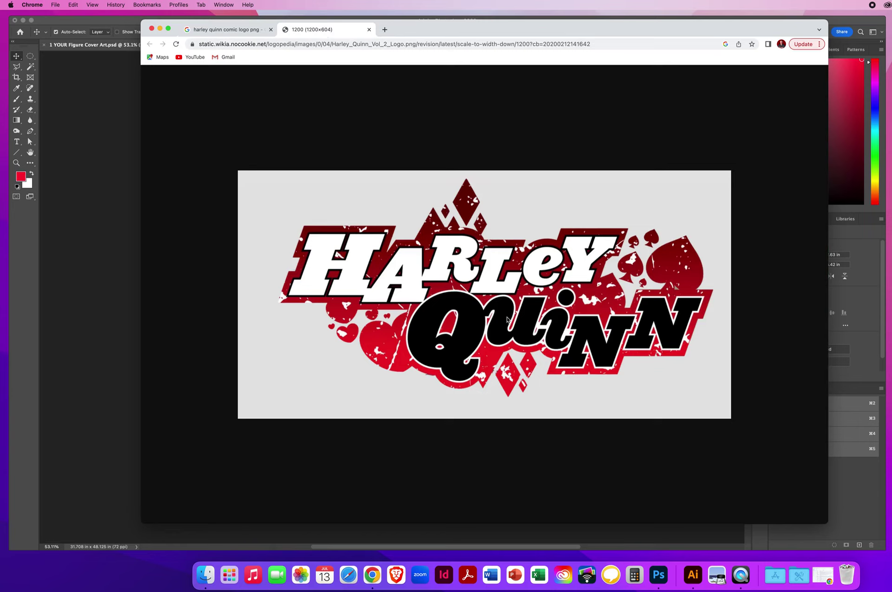
pyautogui.moveTo(507, 320); pyautogui.dragTo(659, 568)
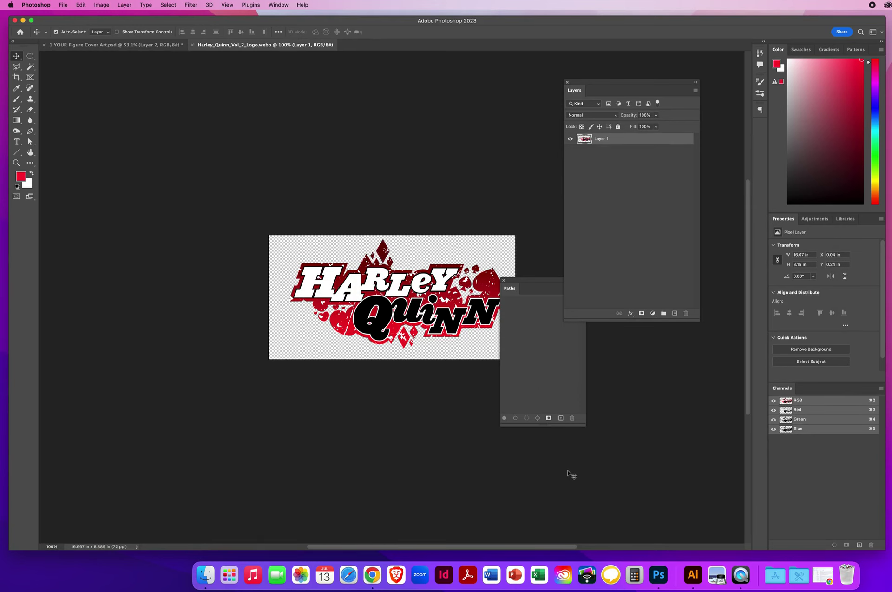
# - Return to Chrome, copy the full-size logo image, and close its tab and the browser window
pyautogui.click(372, 575)
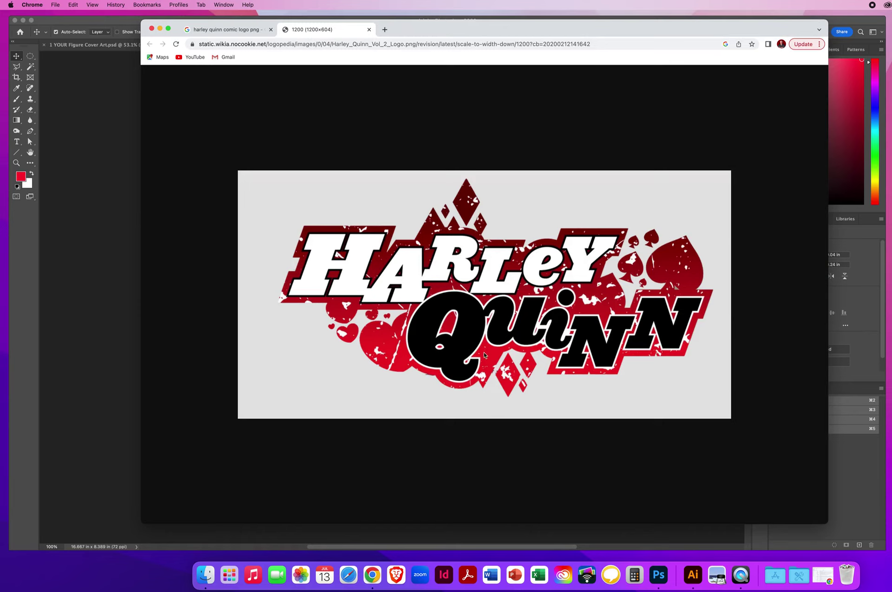
pyautogui.rightClick(491, 279)
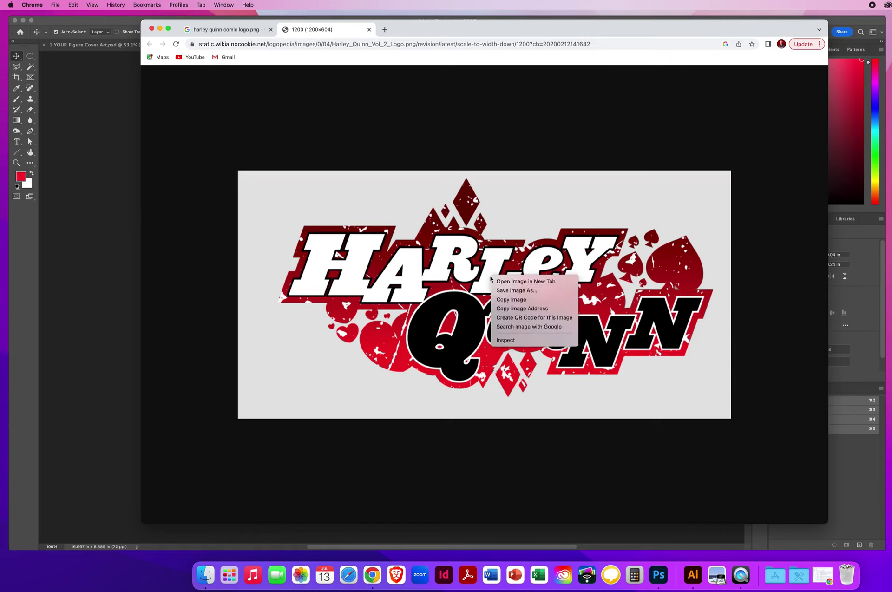
pyautogui.click(508, 301)
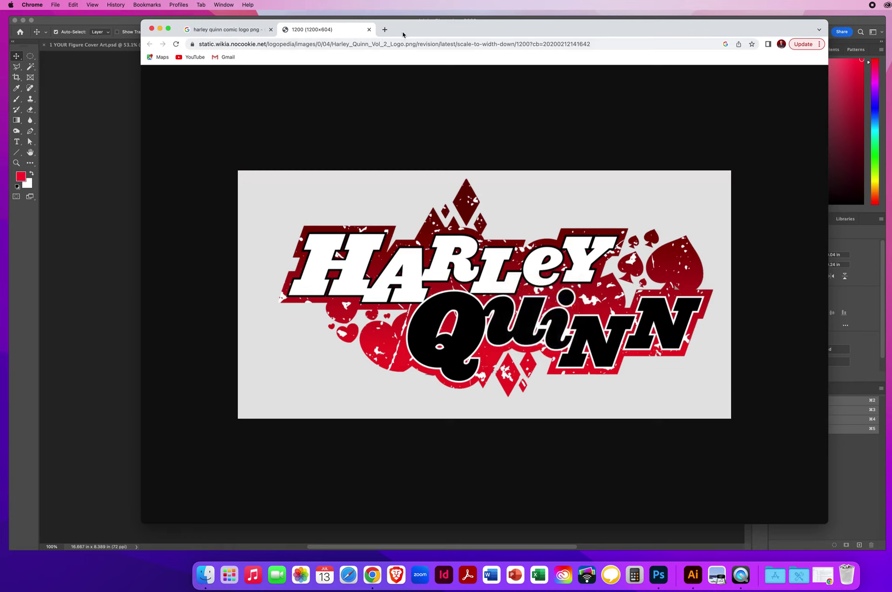
pyautogui.click(369, 30)
pyautogui.click(152, 30)
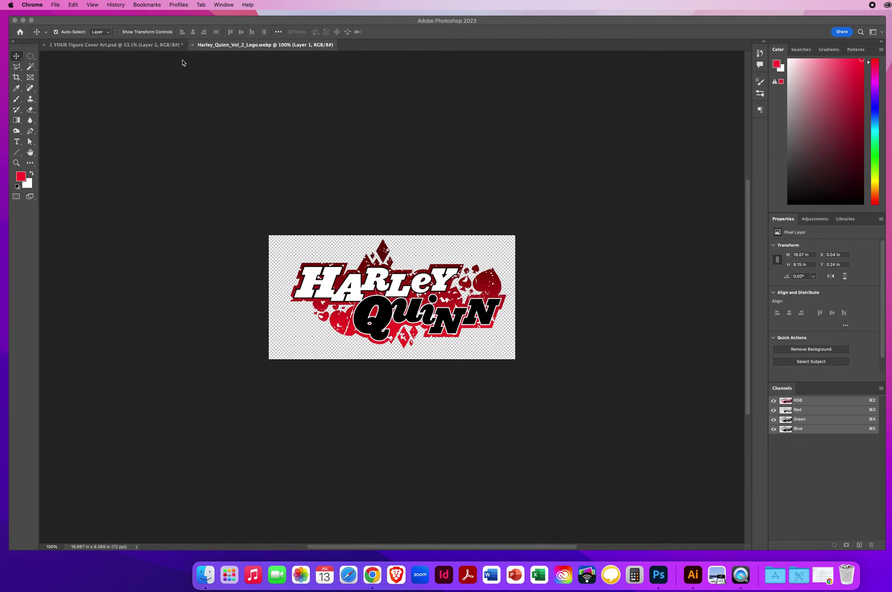
# - Switch to Photoshop and copy the logo from its document onto the cover, placing it over the top of the figure's hat
pyautogui.click(141, 100)
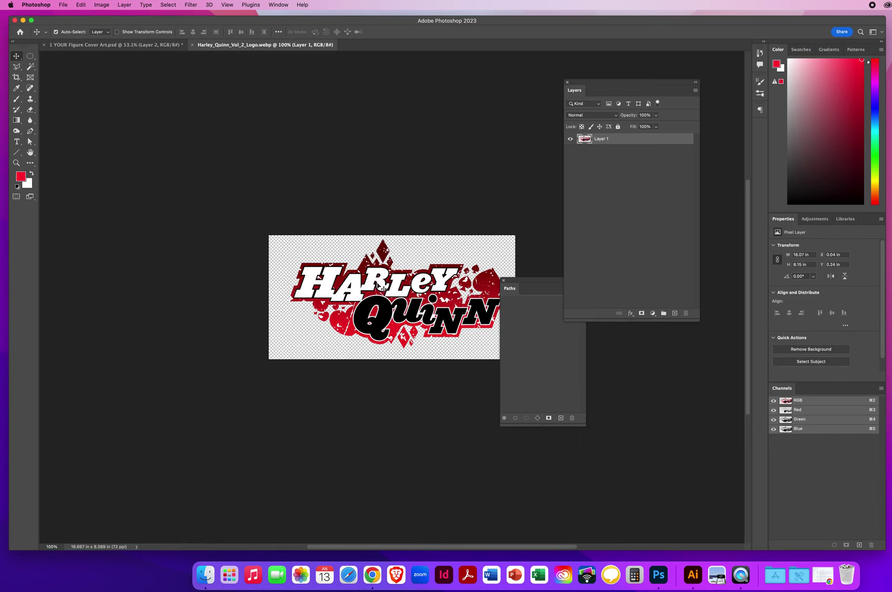
pyautogui.moveTo(382, 287); pyautogui.dragTo(197, 64)
pyautogui.moveTo(356, 151); pyautogui.dragTo(363, 160)
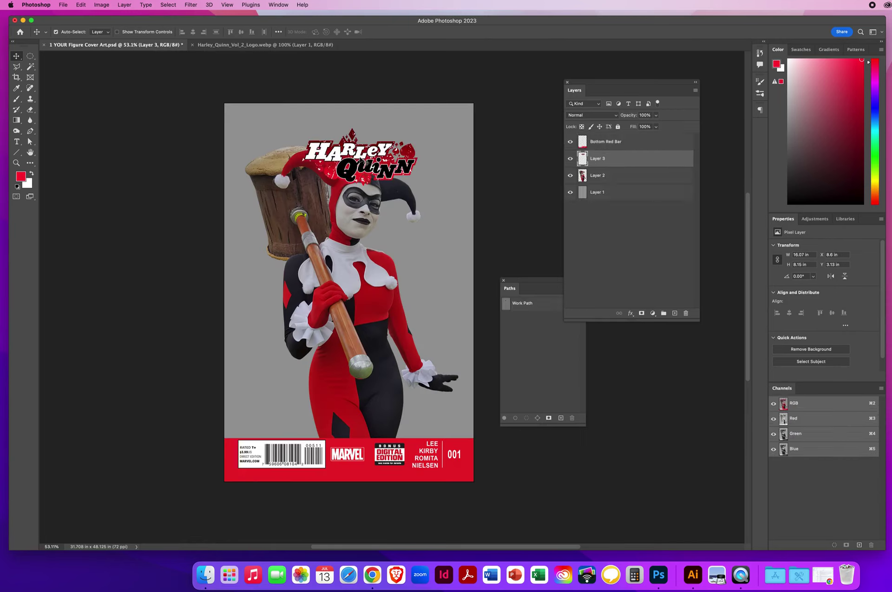
# - Delete the placed logo layer from the cover and close the separate Harley Quinn logo document
pyautogui.moveTo(624, 161); pyautogui.dragTo(686, 313)
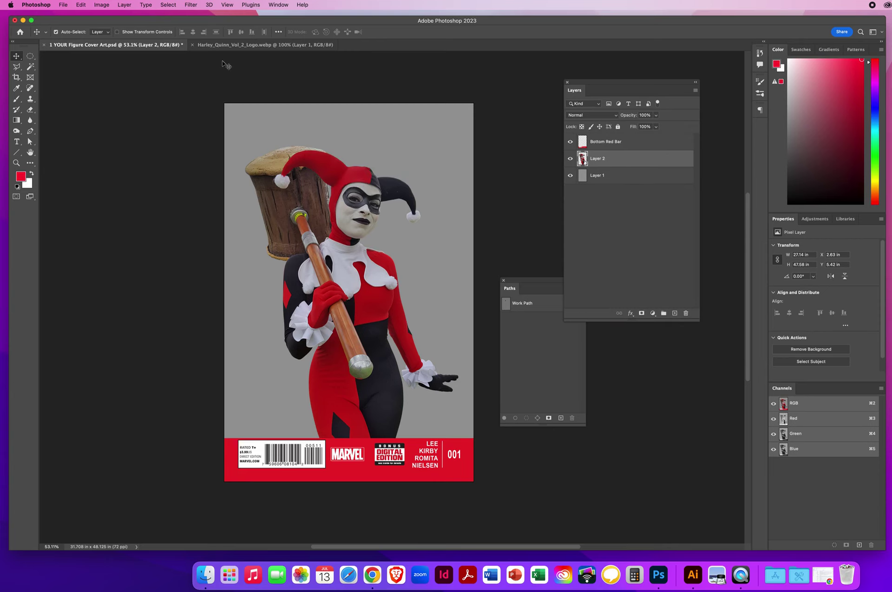
pyautogui.click(194, 46)
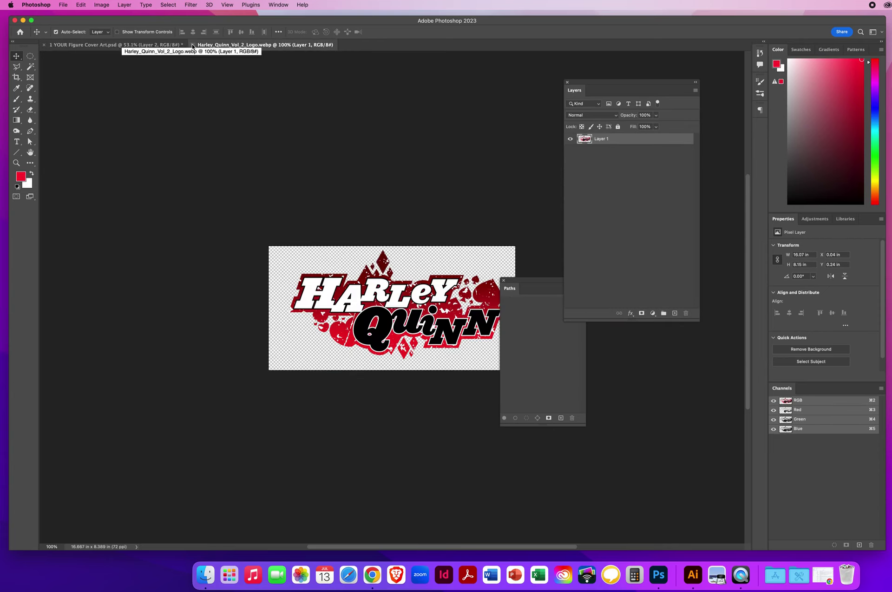
pyautogui.click(192, 45)
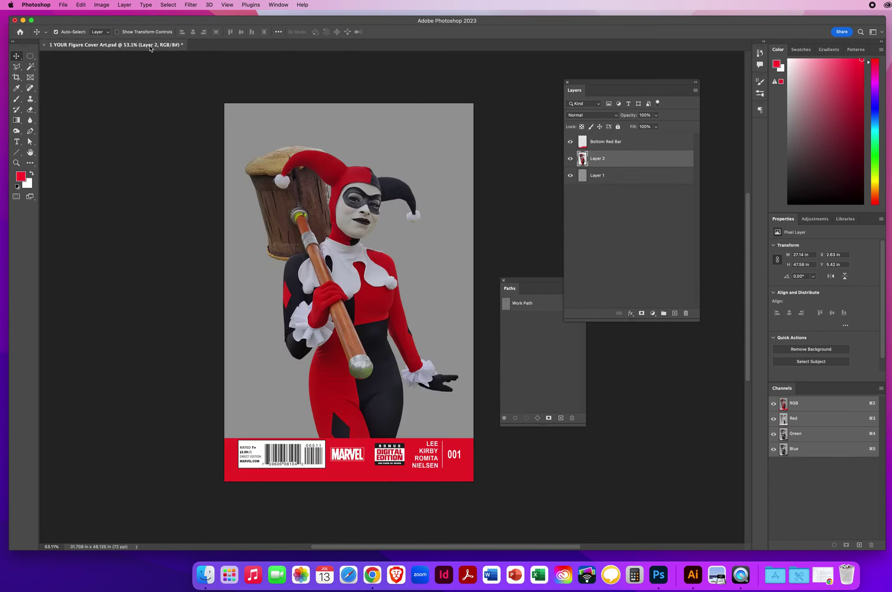
# - Paste the copied Harley Quinn logo into the cover and move it above the figure's head near the upper edge
pyautogui.click(83, 5)
pyautogui.click(88, 78)
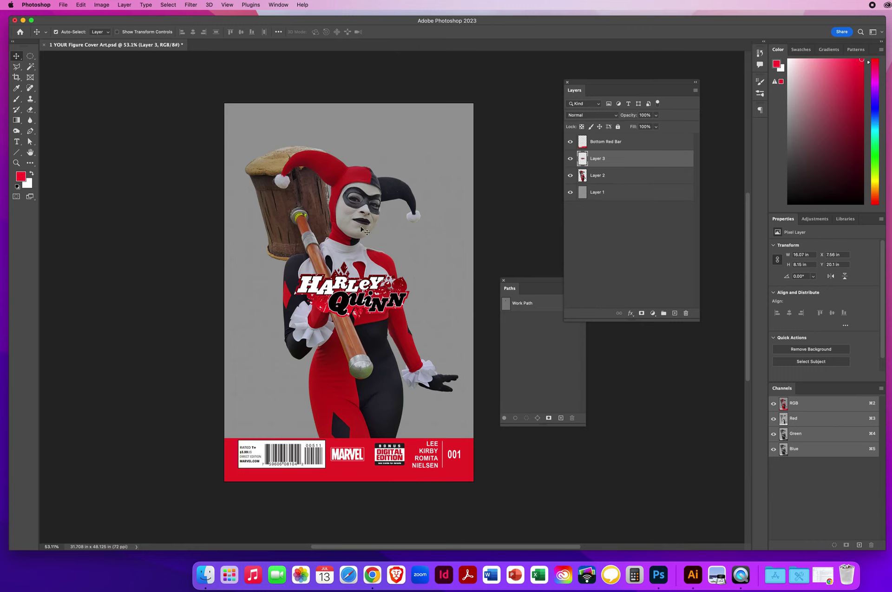
pyautogui.moveTo(338, 300); pyautogui.dragTo(328, 145)
# - Scale the logo to about 193% so it spans nearly the cover's full width, and align it near the cover's upper edge
pyautogui.press('super+t')
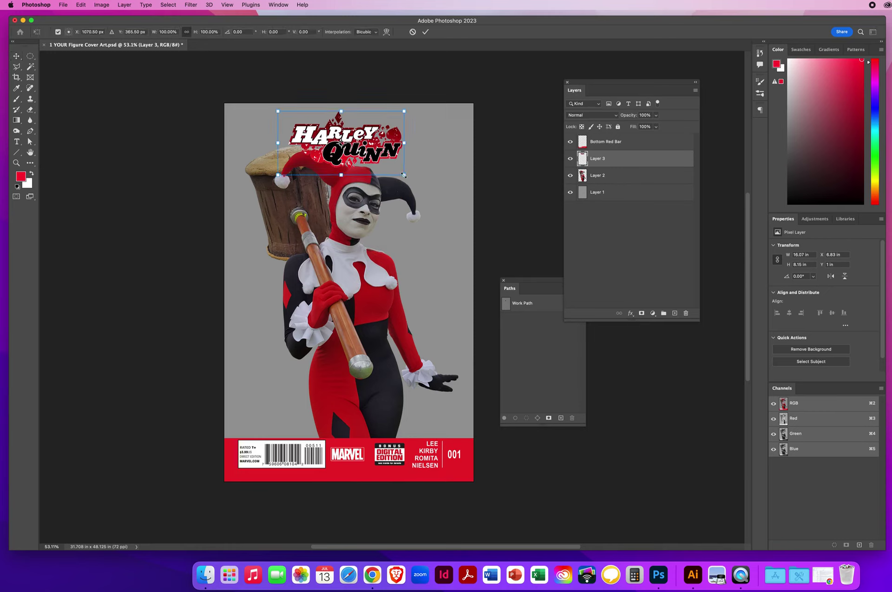
pyautogui.moveTo(404, 175); pyautogui.dragTo(458, 202)
pyautogui.moveTo(277, 202); pyautogui.dragTo(214, 234)
pyautogui.moveTo(340, 175); pyautogui.dragTo(339, 168)
pyautogui.moveTo(338, 166); pyautogui.dragTo(336, 167)
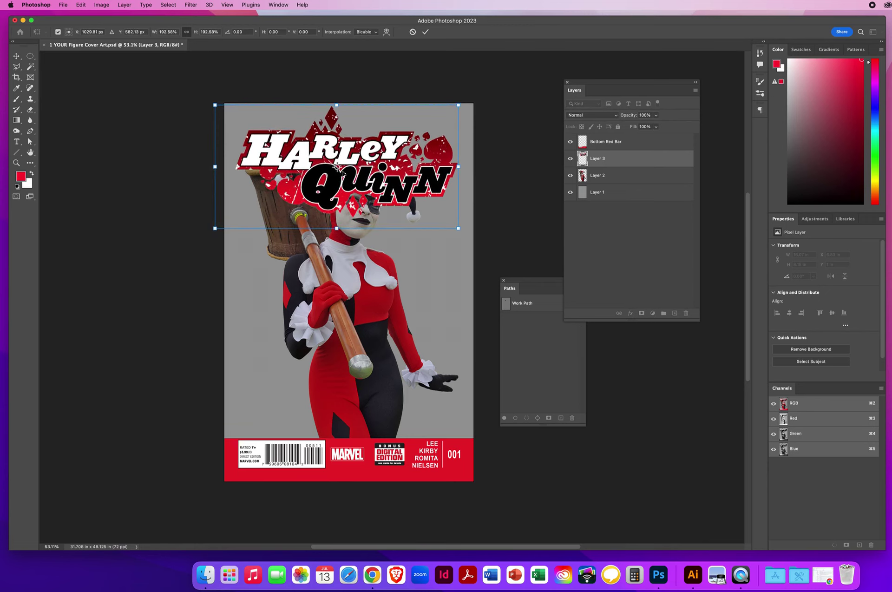
pyautogui.press('Return')
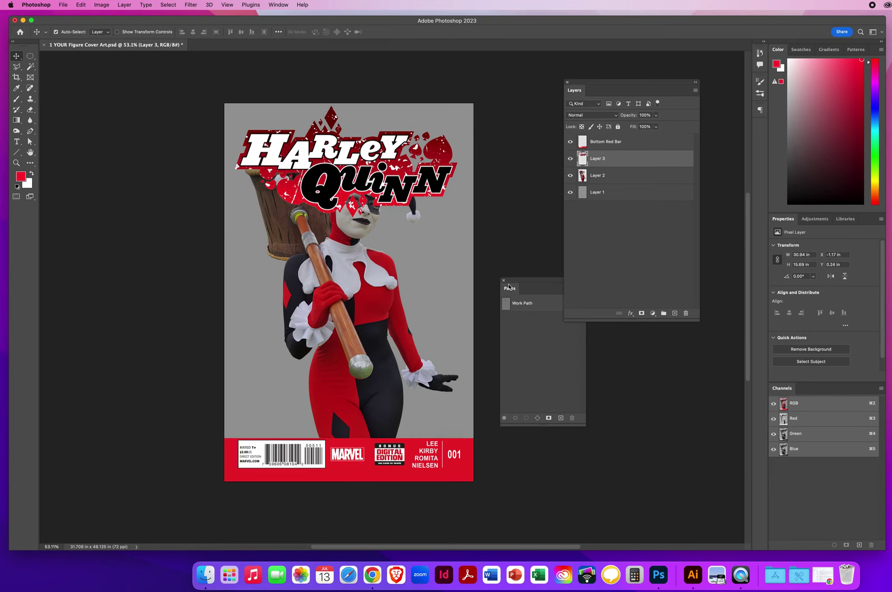
# - Place the figure layer above the logo layer, then scale the figure to about 91% and position it lower so the title stays readable
pyautogui.moveTo(609, 178); pyautogui.dragTo(614, 155)
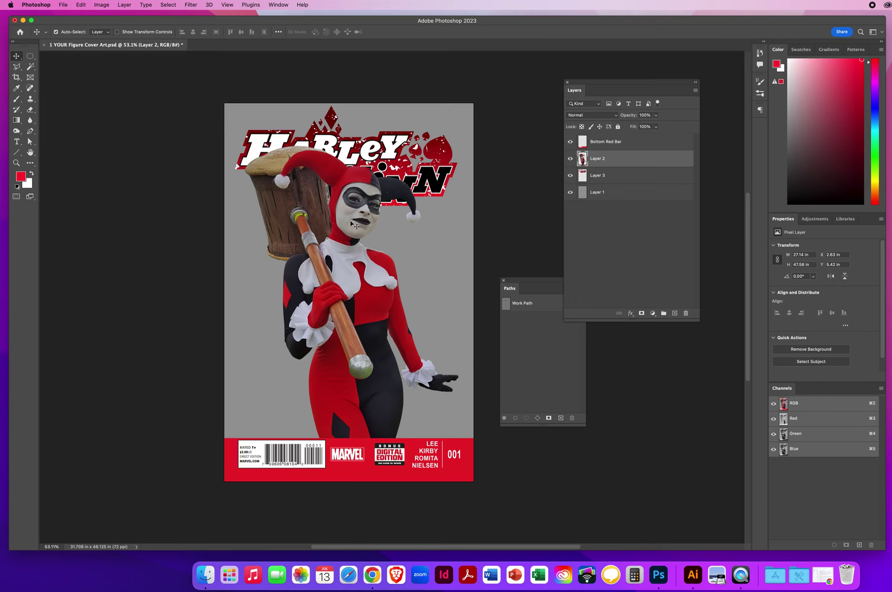
pyautogui.press('super+t')
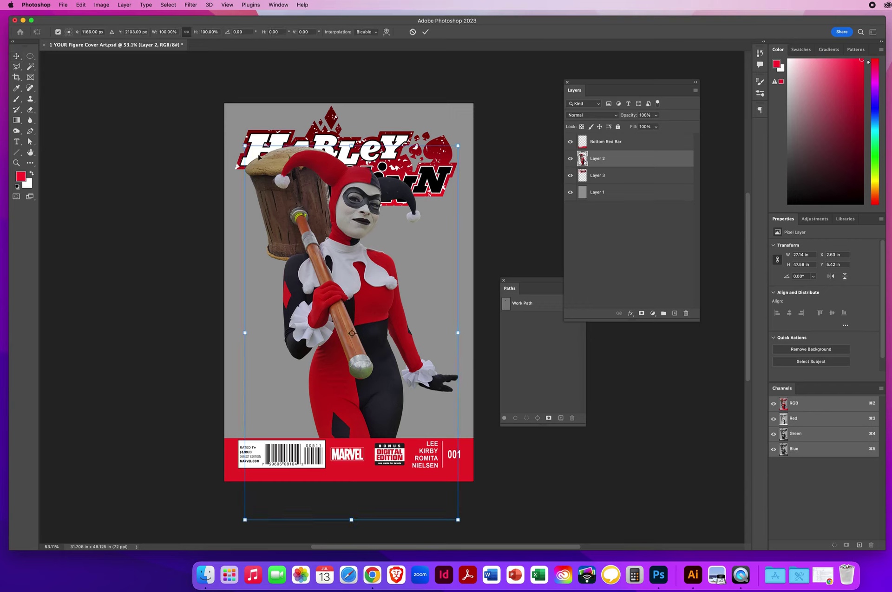
pyautogui.moveTo(245, 146); pyautogui.dragTo(270, 178)
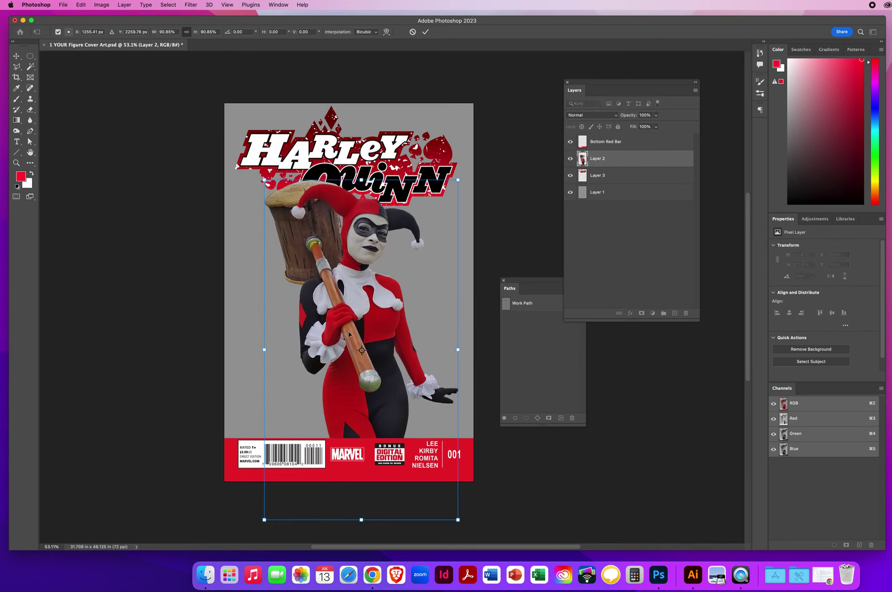
pyautogui.moveTo(372, 310); pyautogui.dragTo(357, 301)
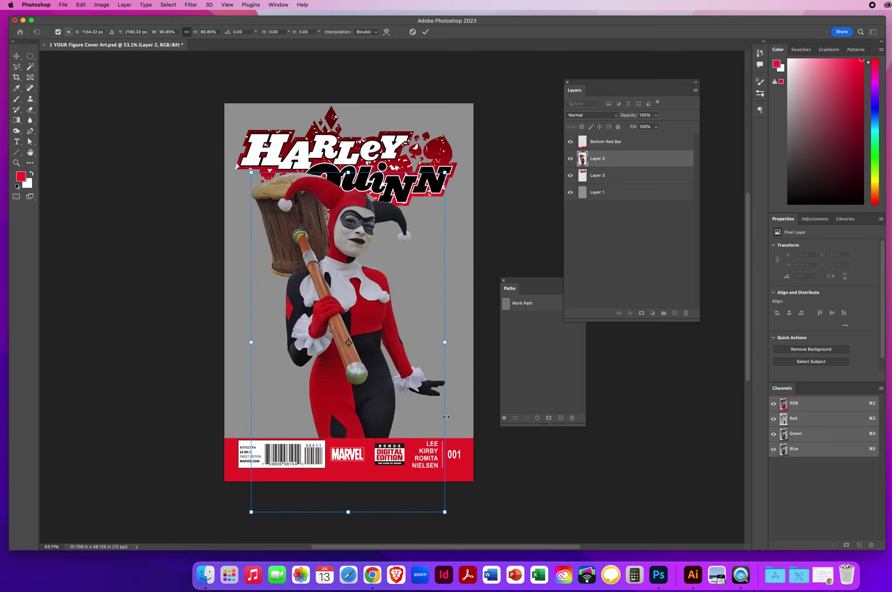
pyautogui.press('Return')
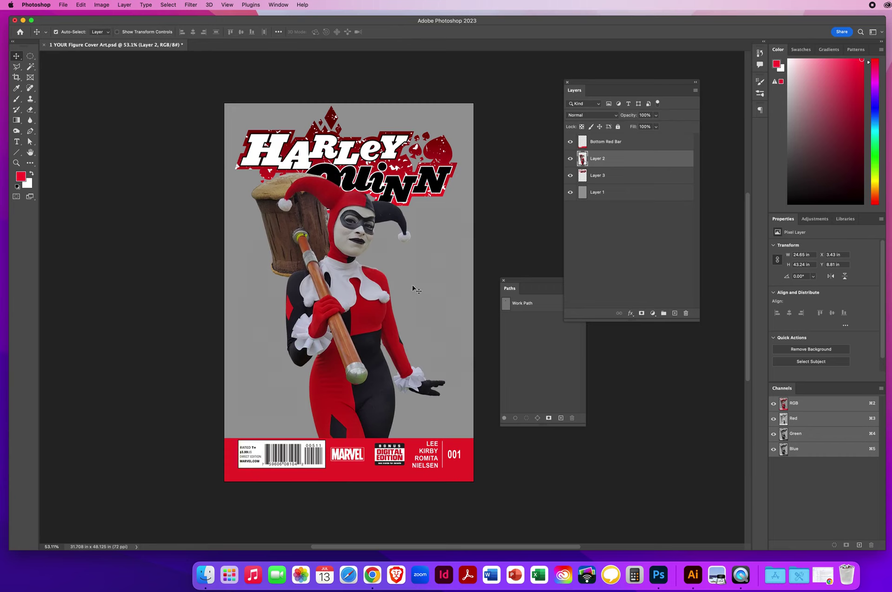
# - Select the grey background layer, switch to Chrome and search Google Images in a new window for "gotham city background"
pyautogui.click(626, 197)
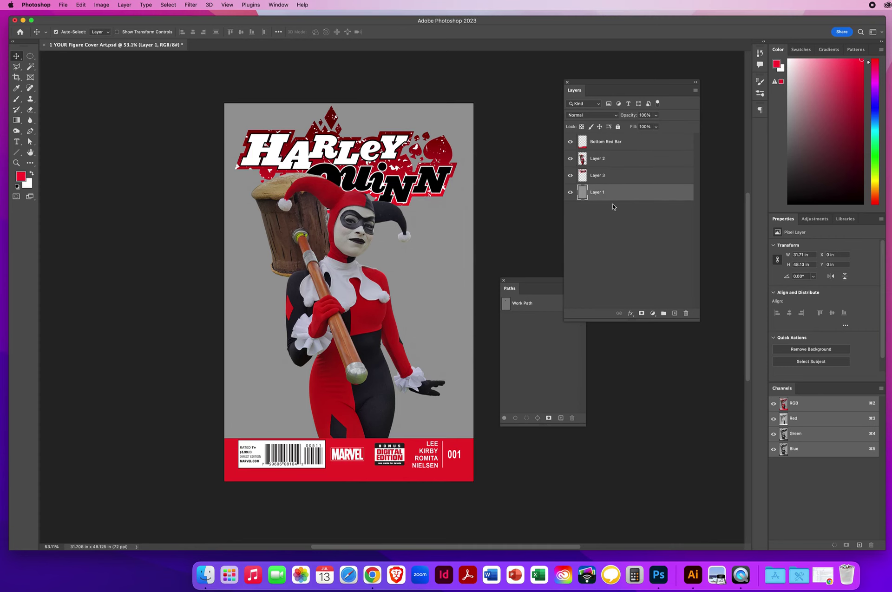
pyautogui.click(372, 575)
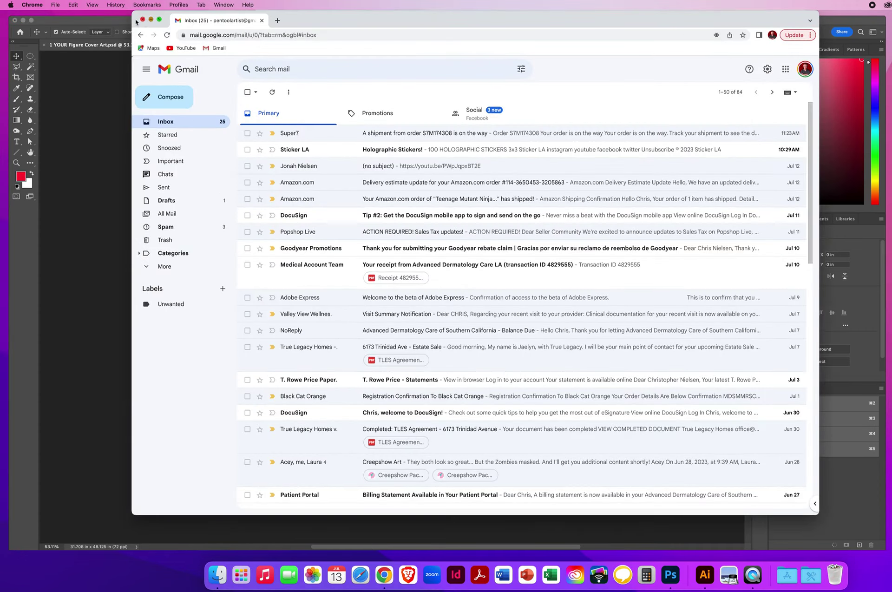
pyautogui.click(150, 19)
pyautogui.click(55, 5)
pyautogui.click(65, 26)
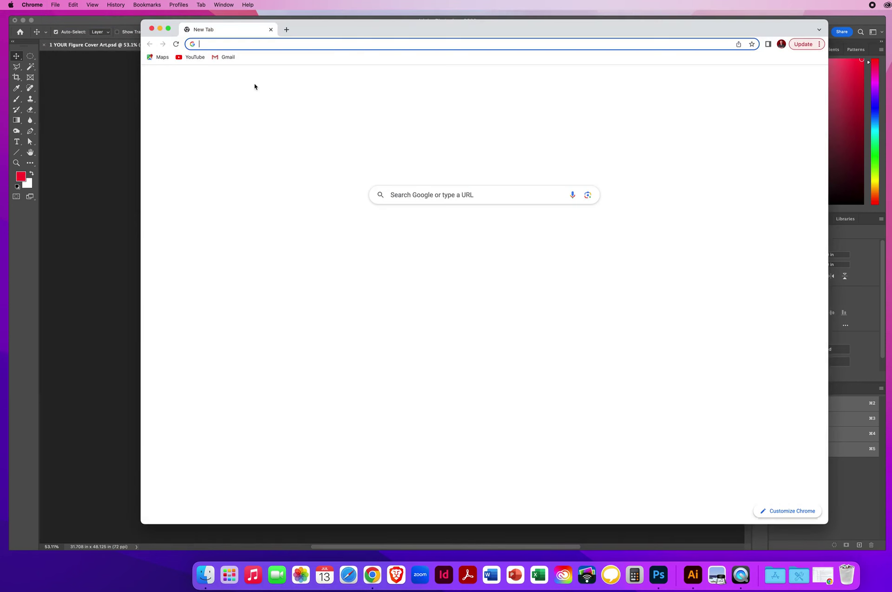
pyautogui.click(751, 79)
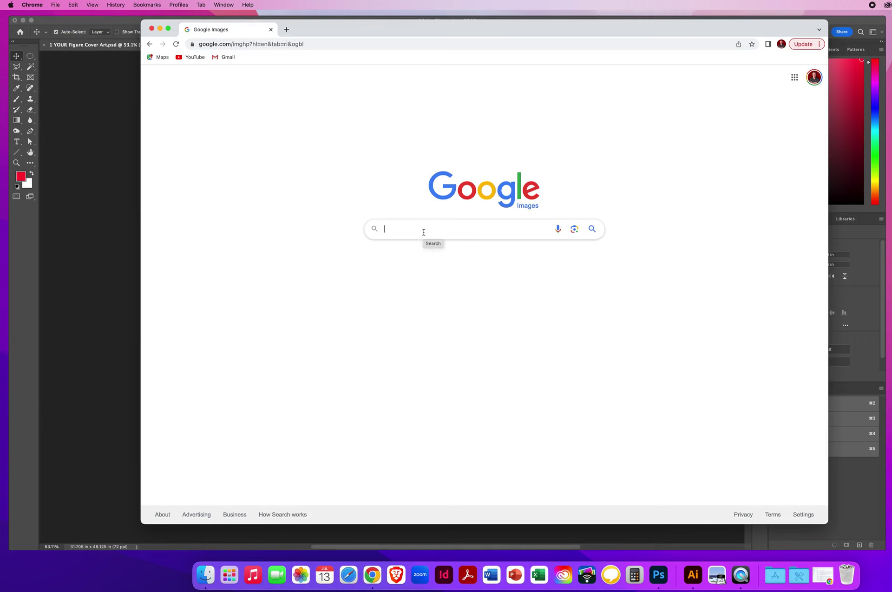
pyautogui.write('gotham city ')
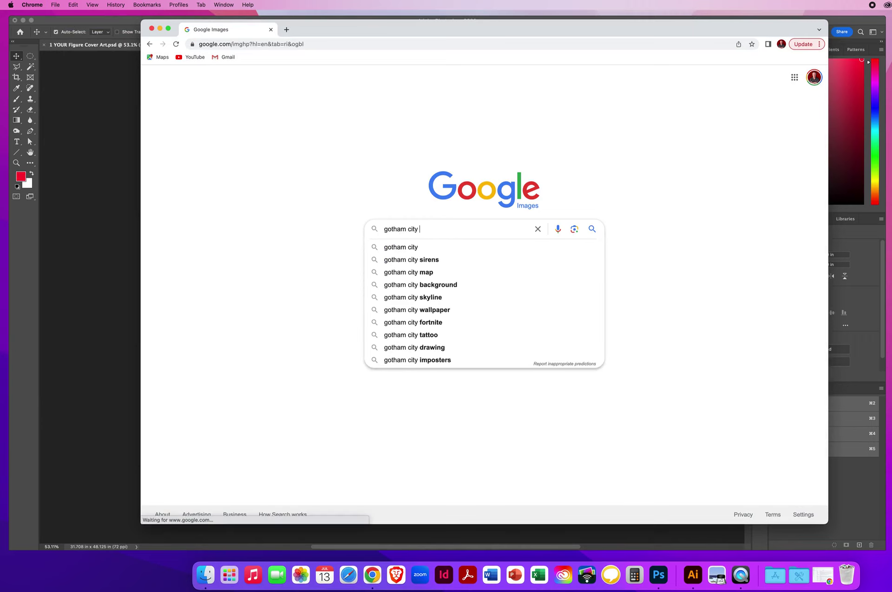
pyautogui.write('background')
pyautogui.press('Return')
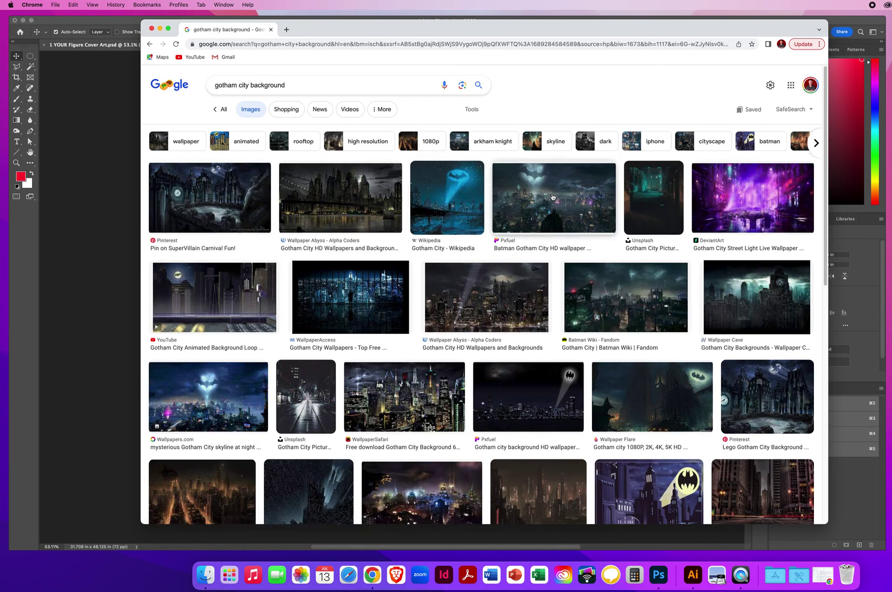
# - Filter the Gotham City image results to large sizes only
pyautogui.click(472, 111)
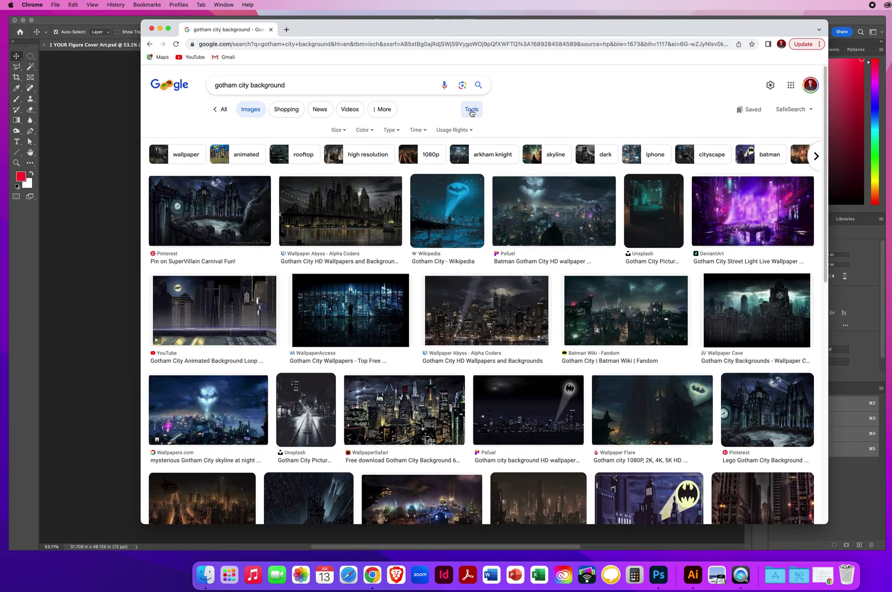
pyautogui.click(336, 130)
pyautogui.click(335, 157)
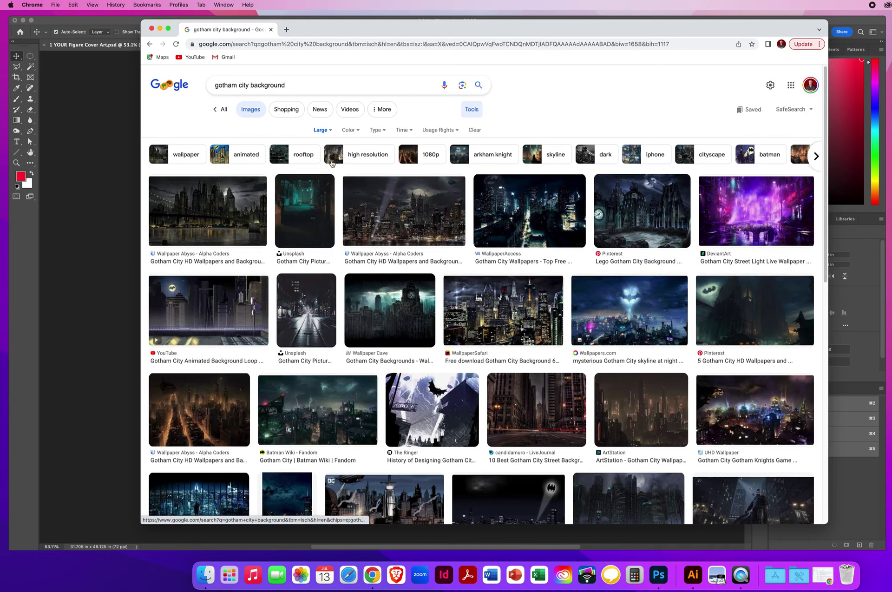
# - Open the Wallpaper Abyss image of the Gotham skyline with the bridge in its own tab and show it at full size
pyautogui.click(217, 208)
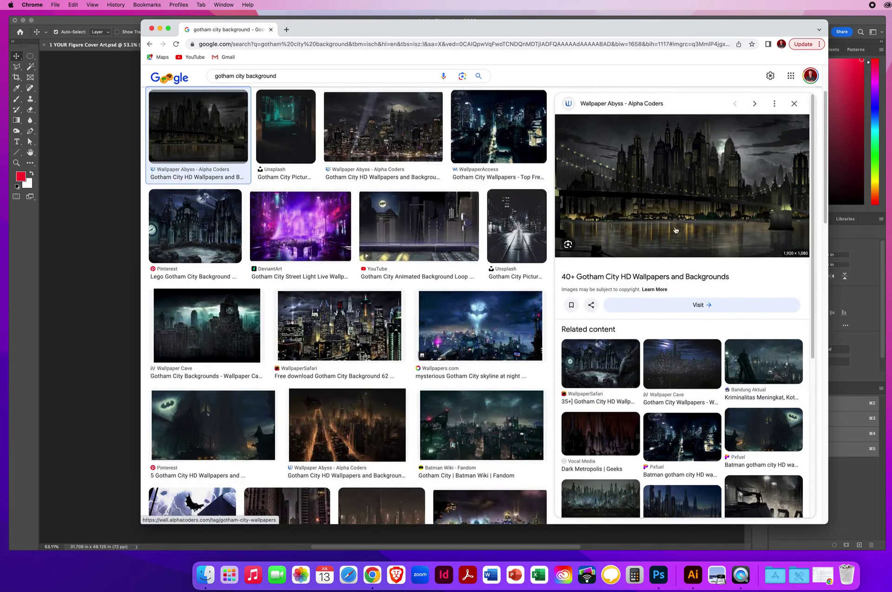
pyautogui.rightClick(663, 185)
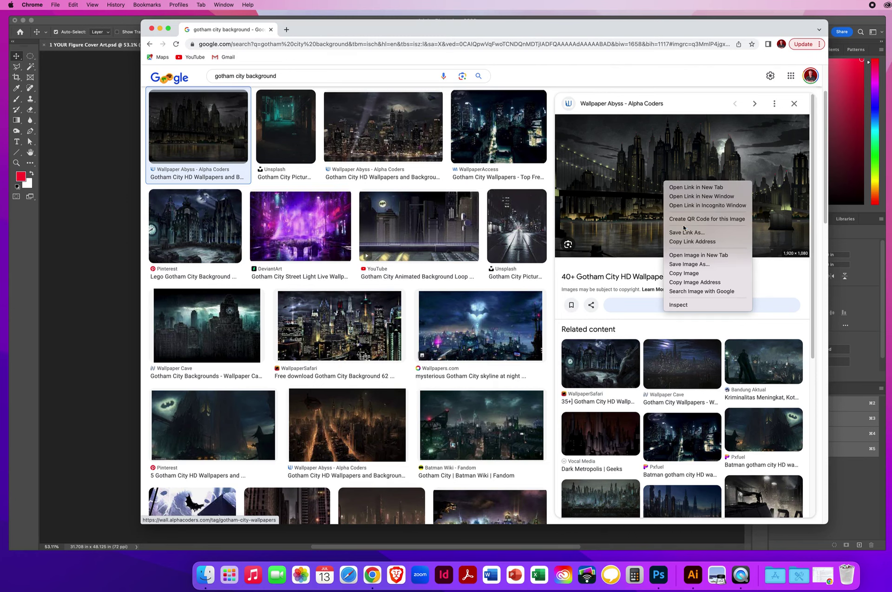
pyautogui.click(683, 255)
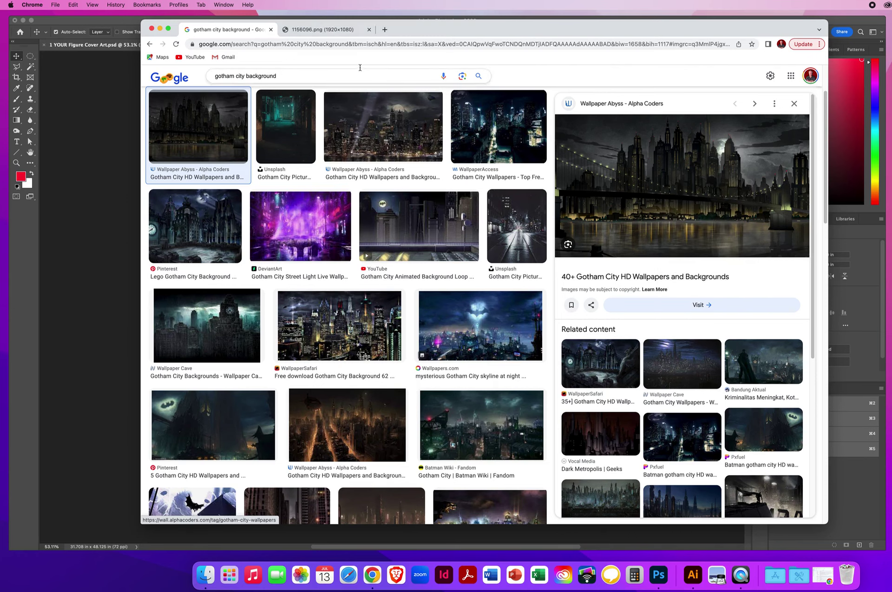
pyautogui.click(323, 31)
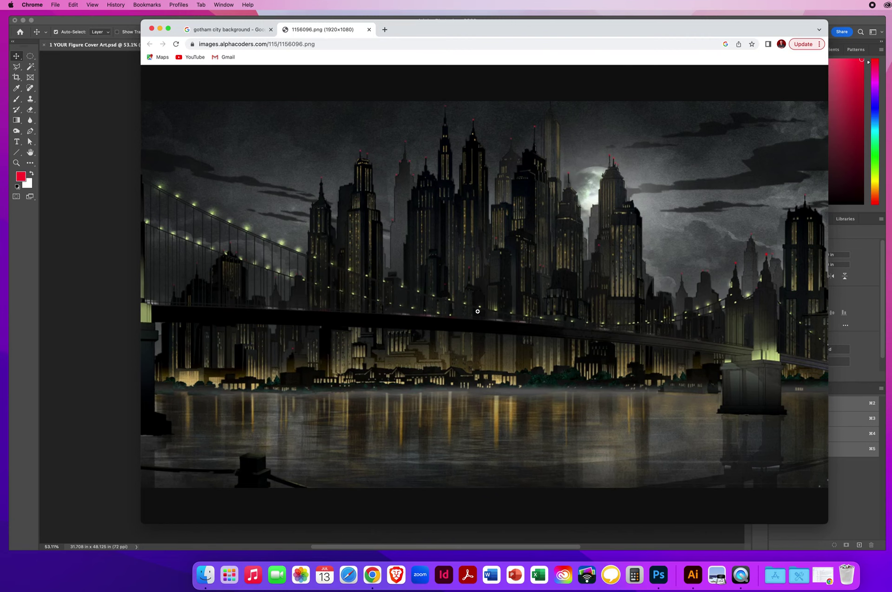
pyautogui.click(475, 297)
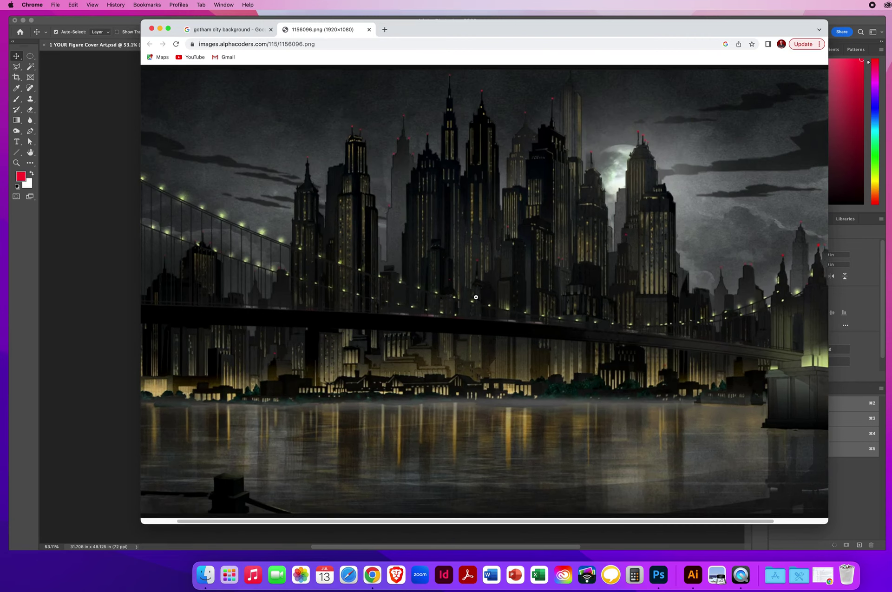
# - Copy the full-size Gotham skyline image and close the browser window
pyautogui.rightClick(483, 265)
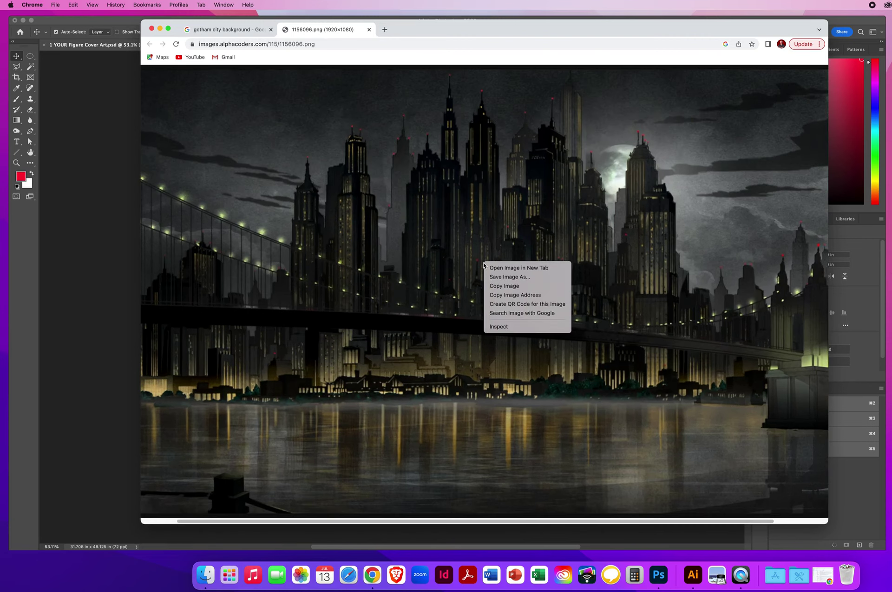
pyautogui.click(500, 287)
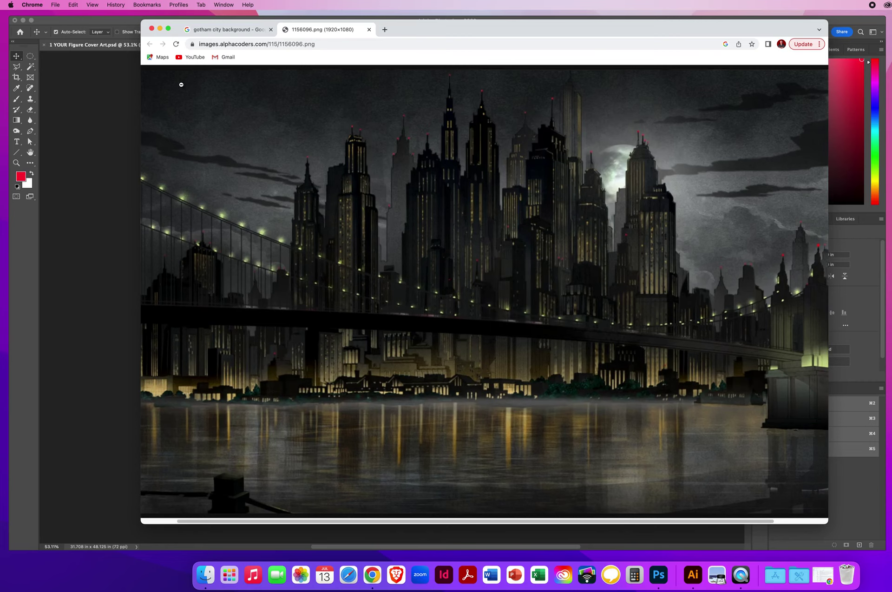
pyautogui.click(152, 29)
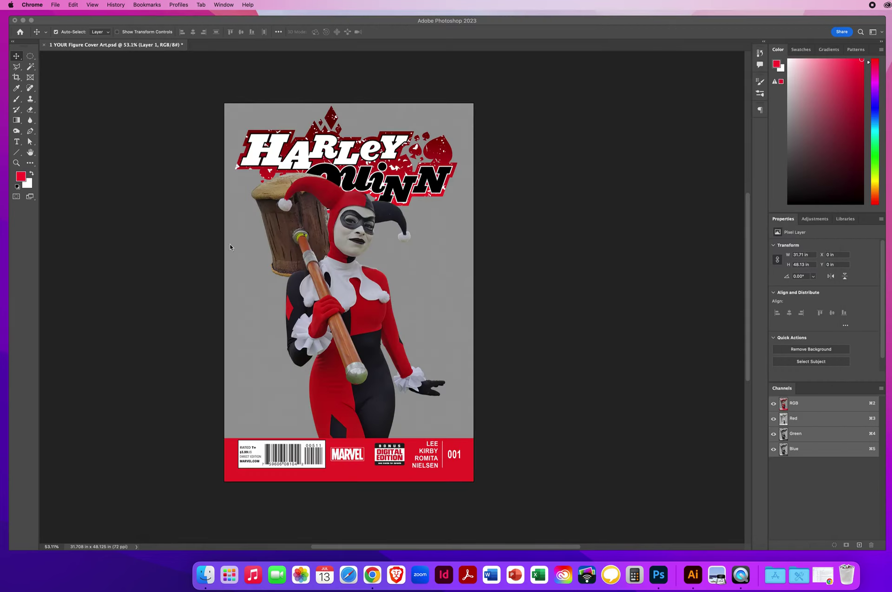
# - Switch to Photoshop, paste the skyline directly above the grey background layer and move it to the cover's lower right area
pyautogui.click(198, 231)
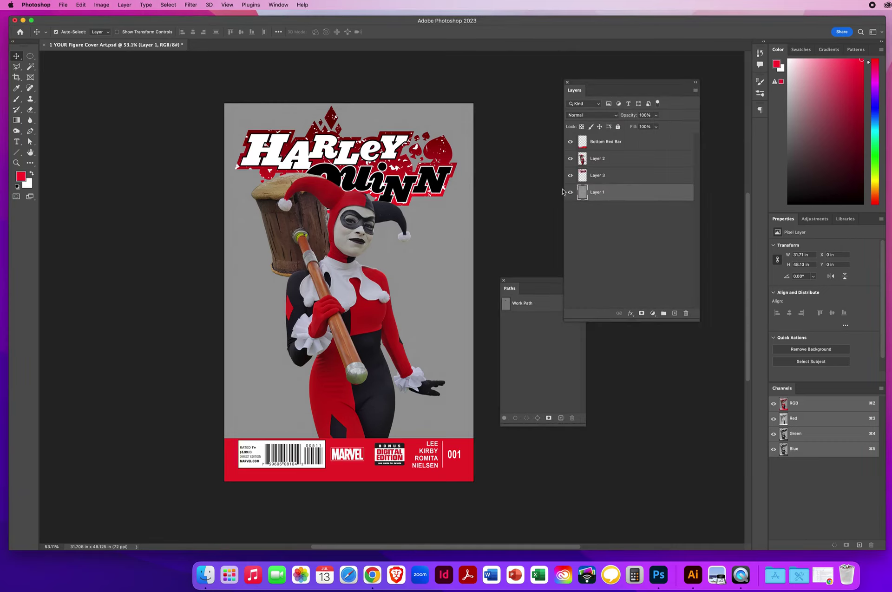
pyautogui.click(80, 4)
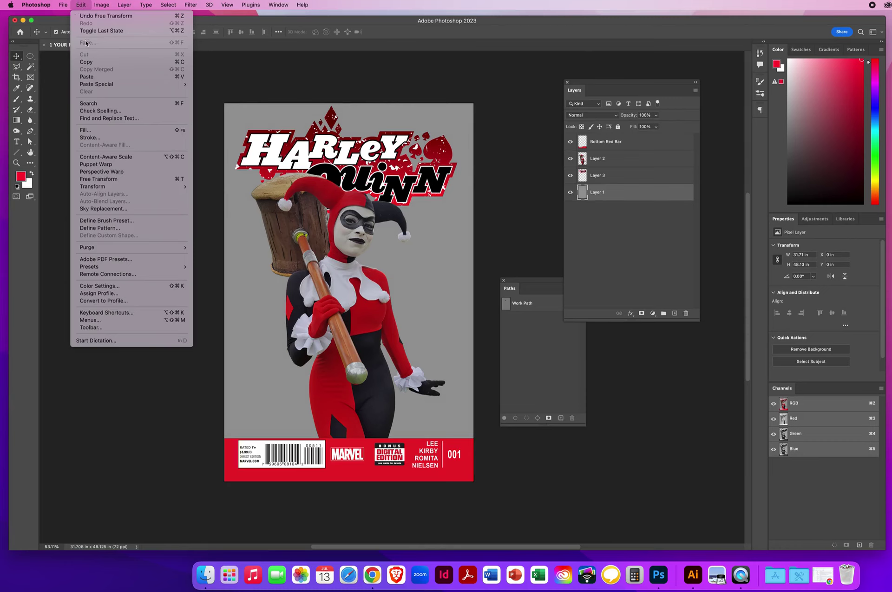
pyautogui.click(87, 76)
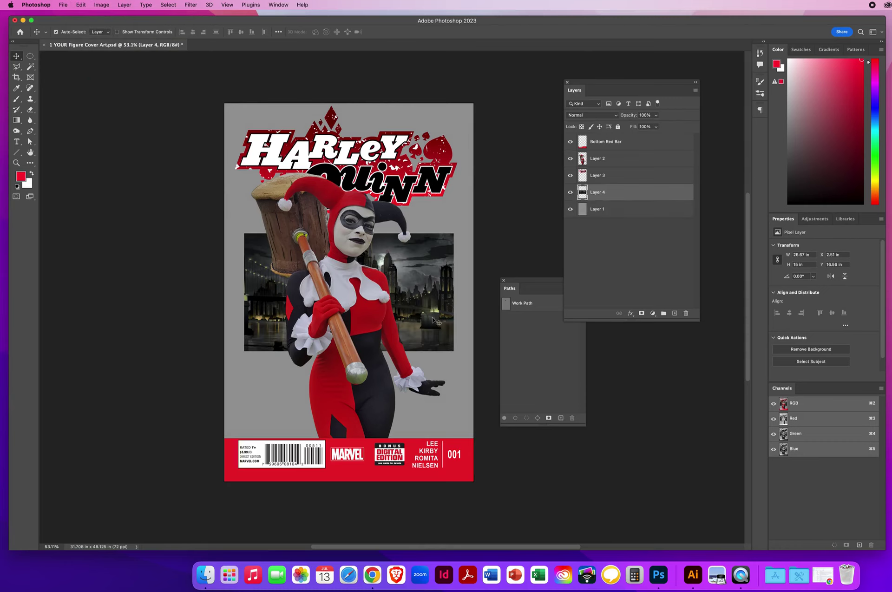
pyautogui.moveTo(433, 320); pyautogui.dragTo(475, 412)
# - Scale the Gotham skyline layer up to about 399% and position it so it fills the whole cover behind the figure
pyautogui.press('super+t')
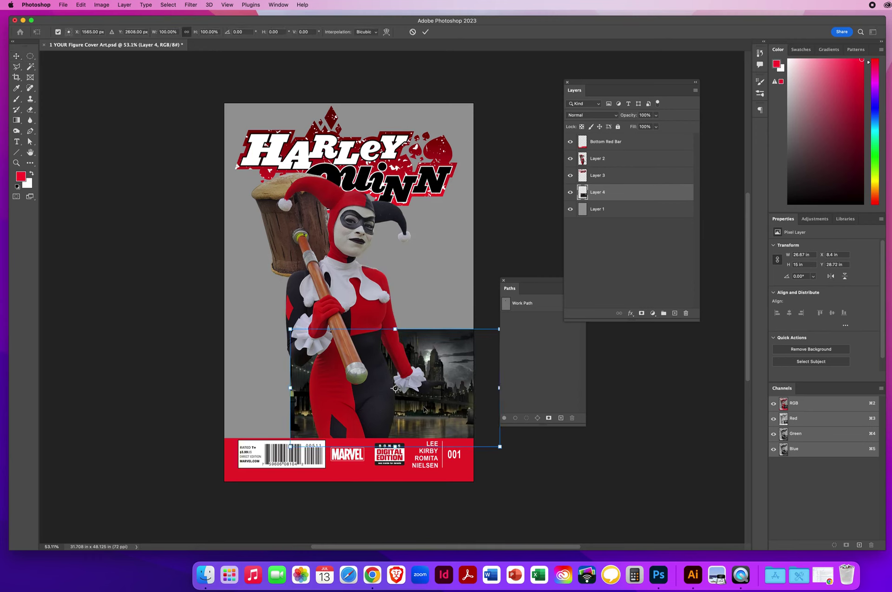
pyautogui.moveTo(290, 329); pyautogui.dragTo(52, 185)
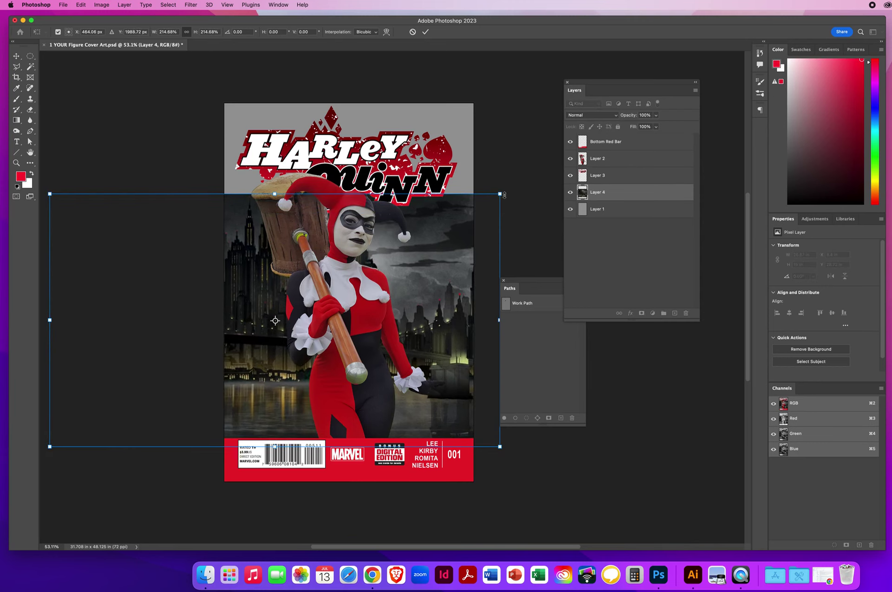
pyautogui.moveTo(500, 194); pyautogui.dragTo(531, 134)
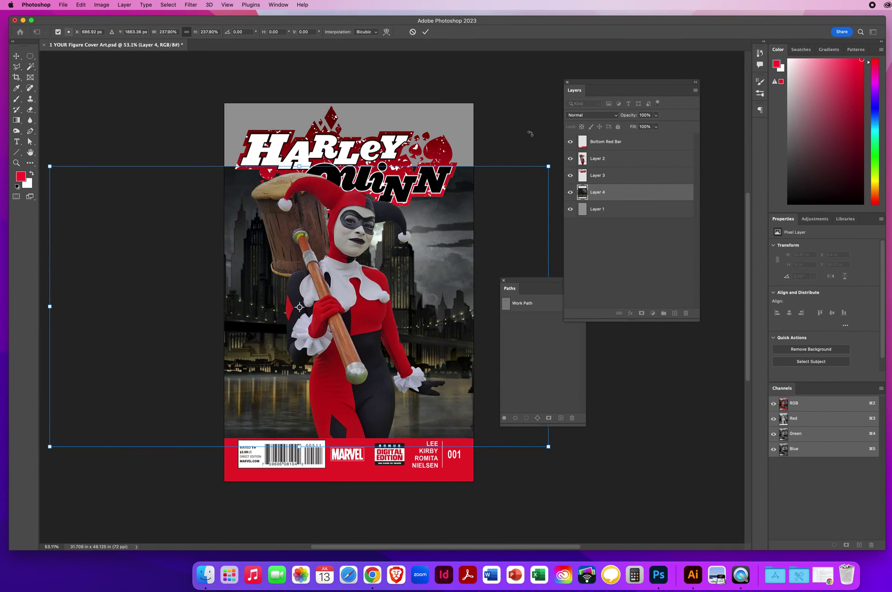
pyautogui.press('super+minus')
pyautogui.press('super+minus')
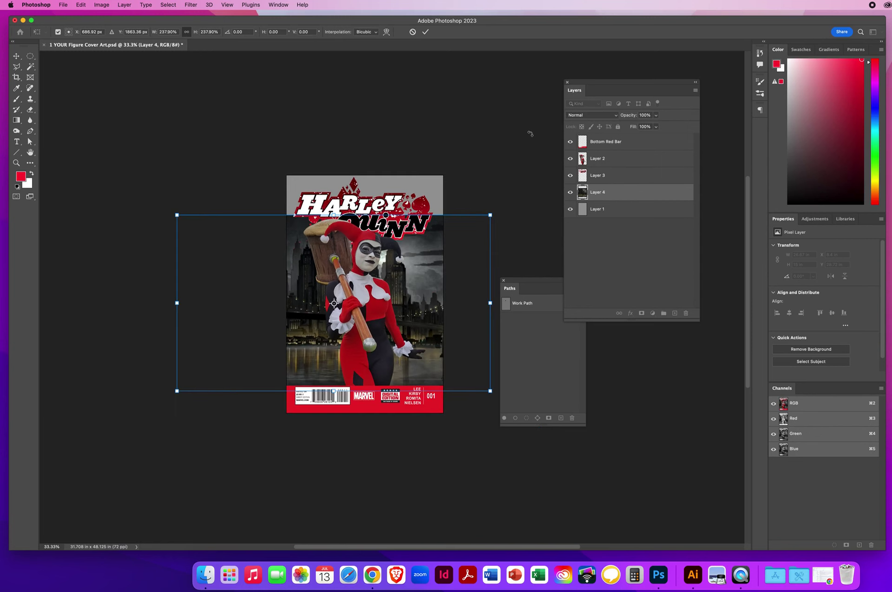
pyautogui.moveTo(490, 215); pyautogui.dragTo(619, 143)
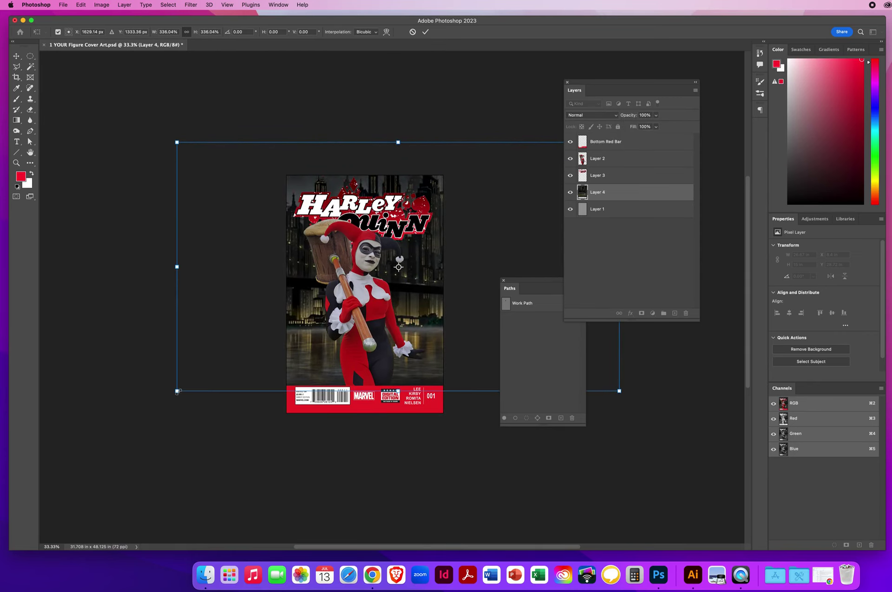
pyautogui.moveTo(177, 392); pyautogui.dragTo(99, 445)
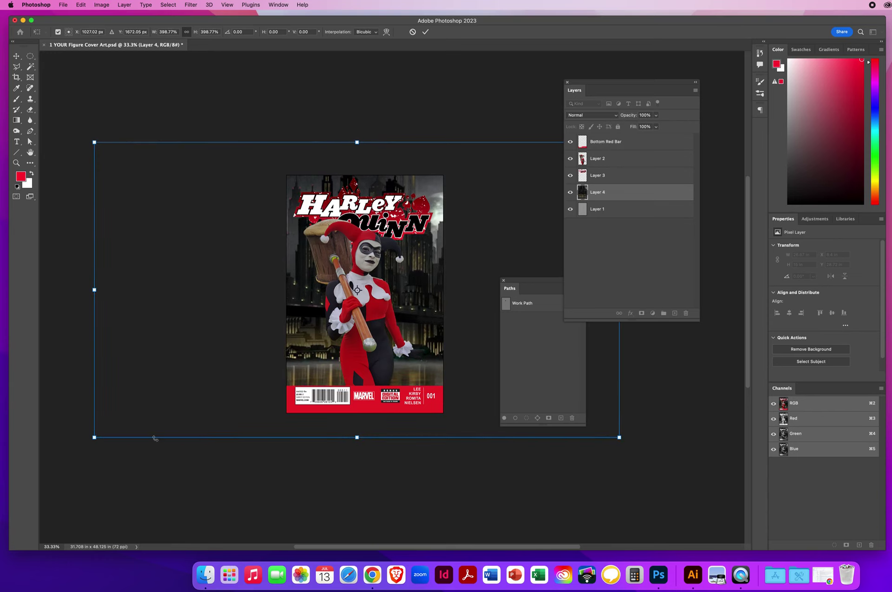
pyautogui.moveTo(428, 311); pyautogui.dragTo(418, 329)
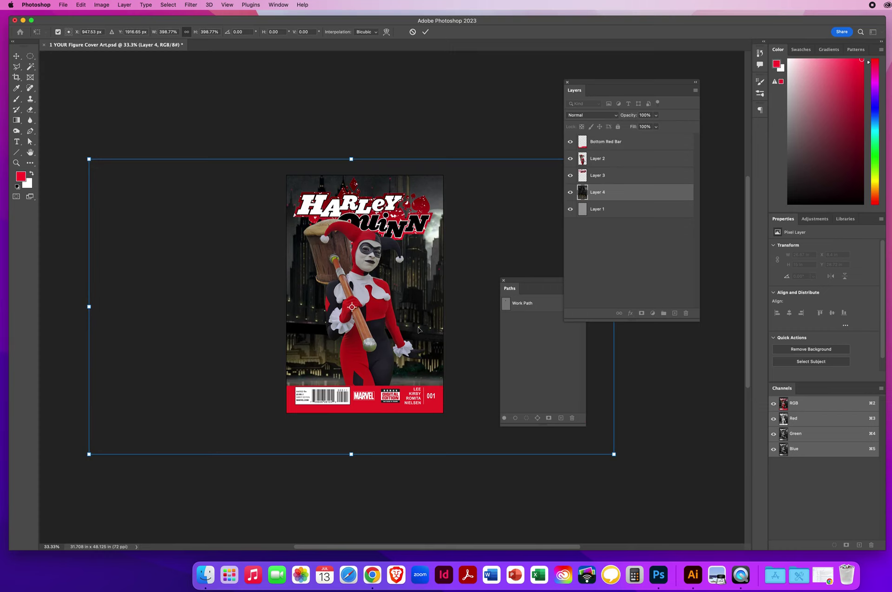
pyautogui.press('Return')
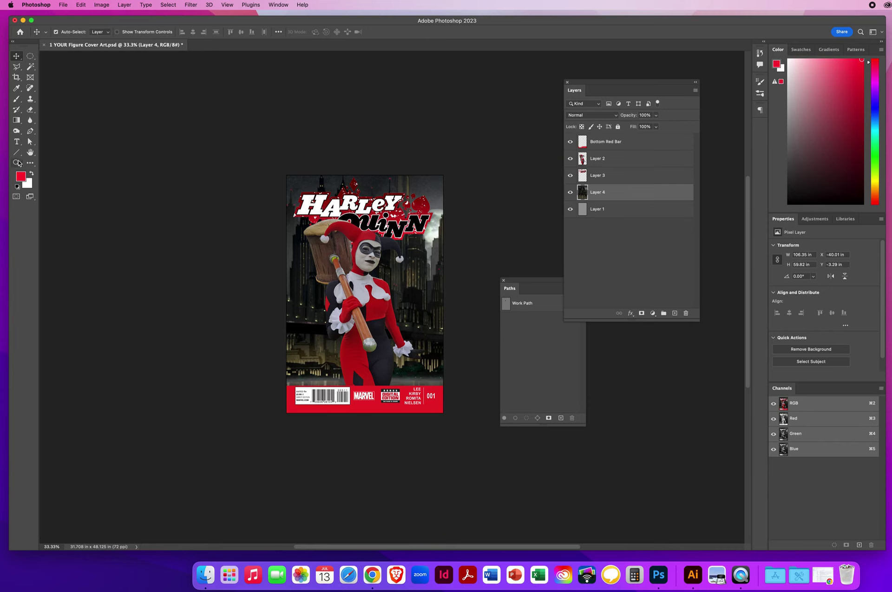
# - Add an Outer Glow layer style to the cut-out figure's layer with its blend mode set to Screen
pyautogui.press('z')
pyautogui.click(380, 308)
pyautogui.click(380, 308)
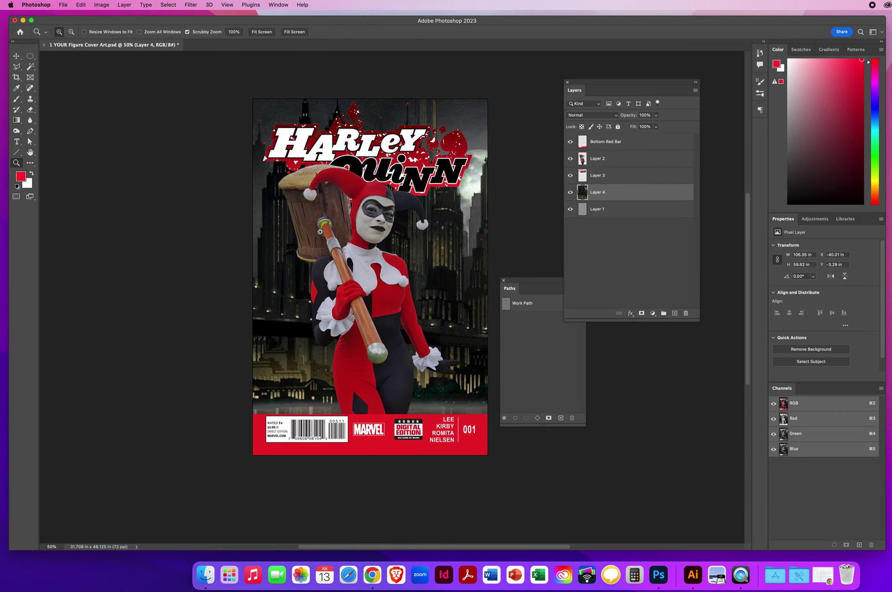
pyautogui.click(16, 56)
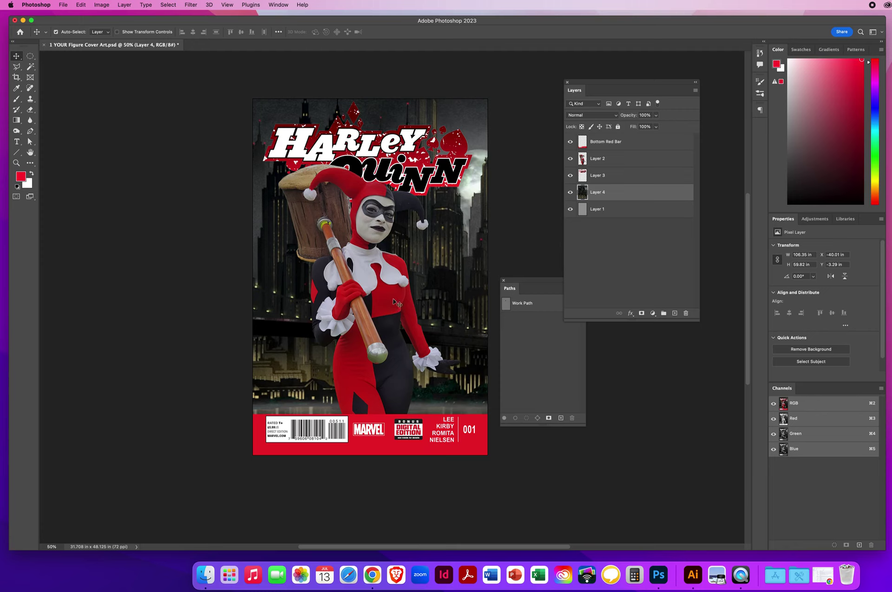
pyautogui.click(637, 160)
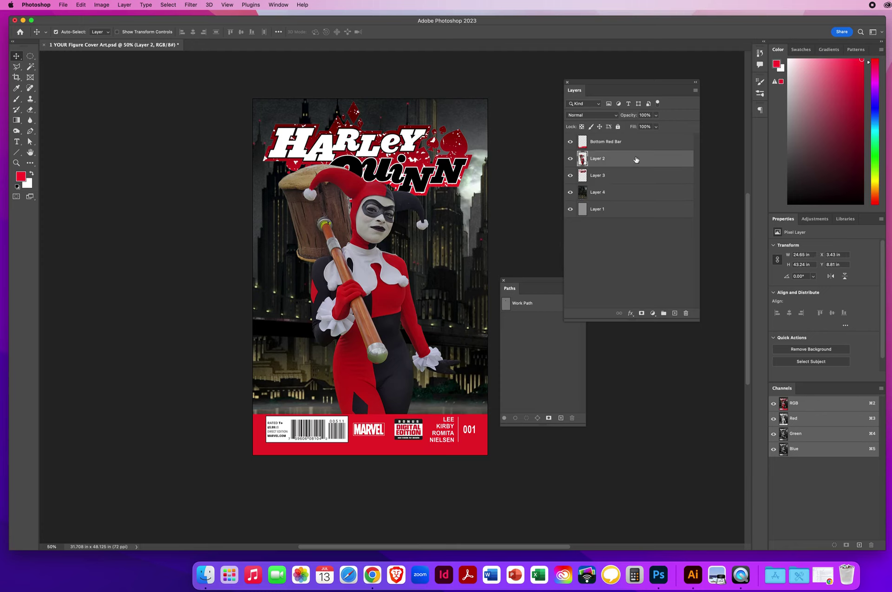
pyautogui.doubleClick(640, 160)
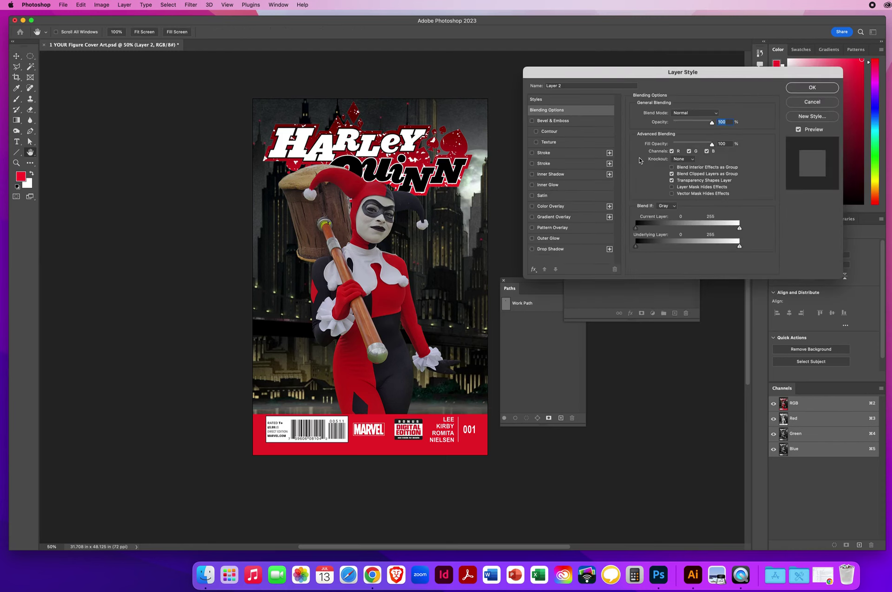
pyautogui.click(548, 239)
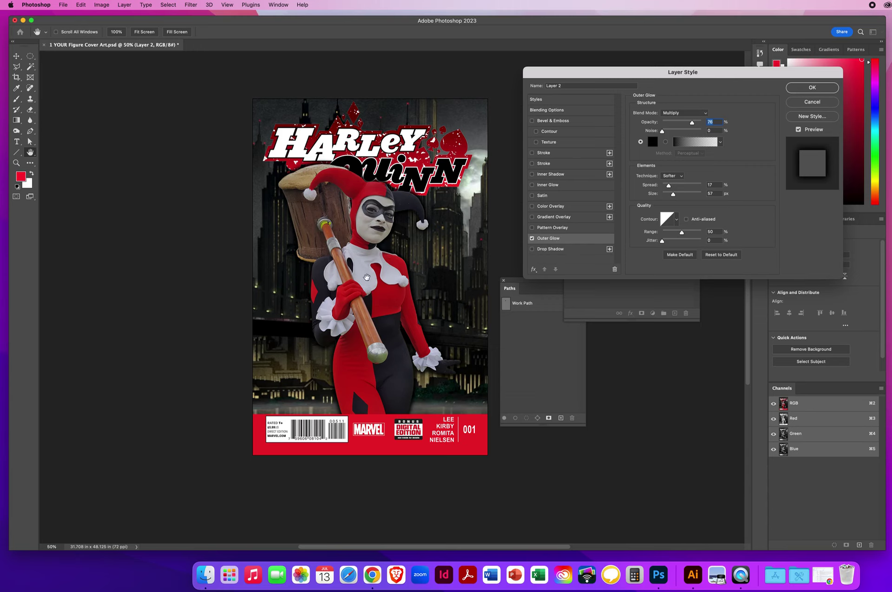
pyautogui.click(675, 113)
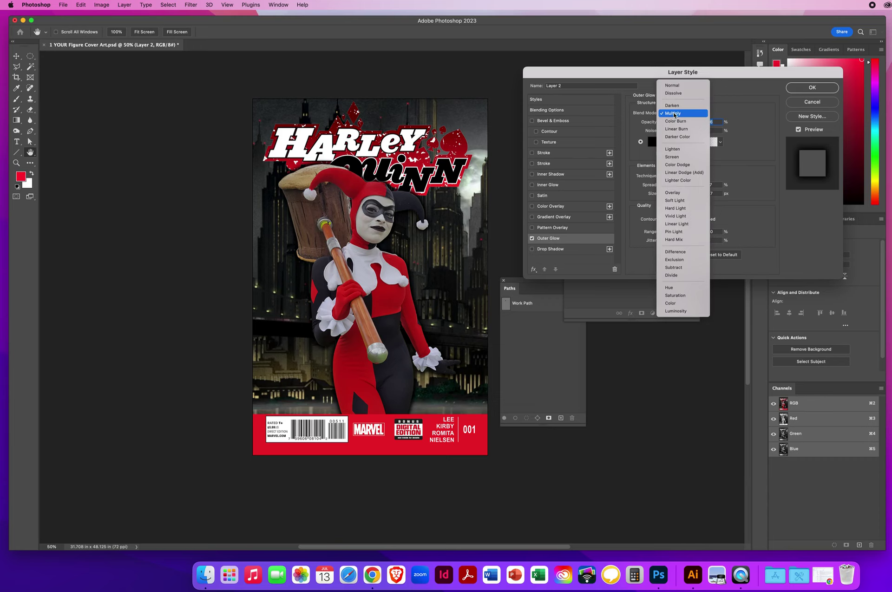
pyautogui.click(674, 159)
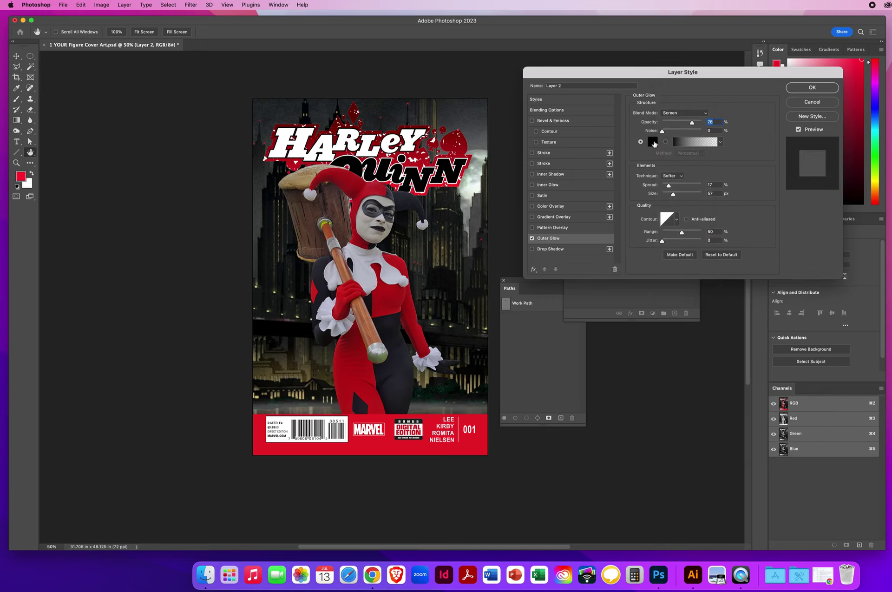
# - Set the figure's outer glow colour to white (ffffff), adjust its spread slightly and apply the layer style
pyautogui.click(653, 143)
pyautogui.write('ffffff')
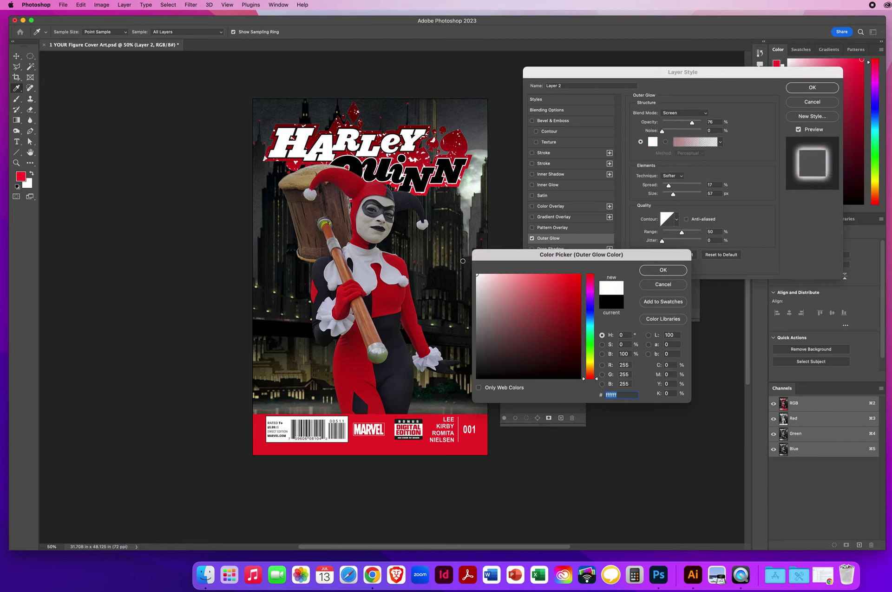
pyautogui.click(663, 270)
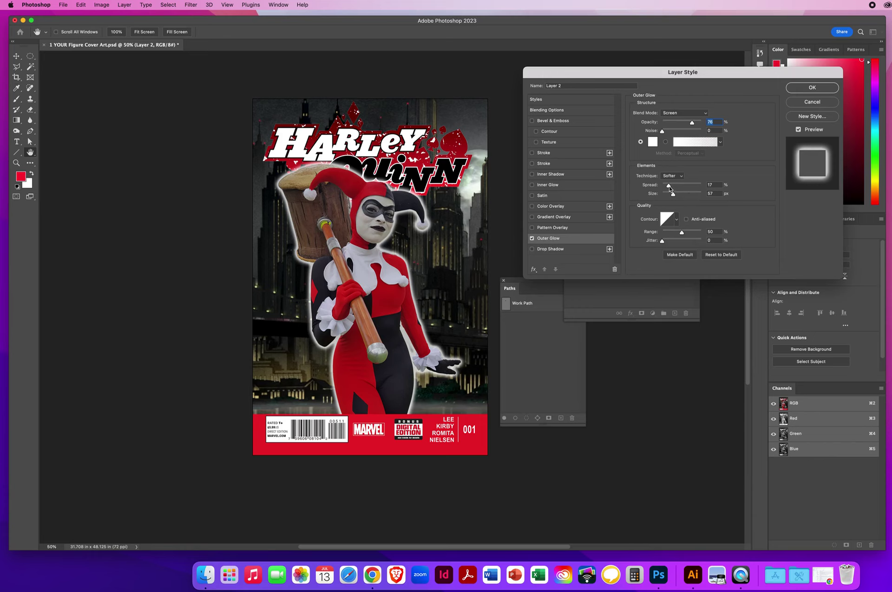
pyautogui.moveTo(668, 186); pyautogui.dragTo(674, 192)
pyautogui.click(812, 87)
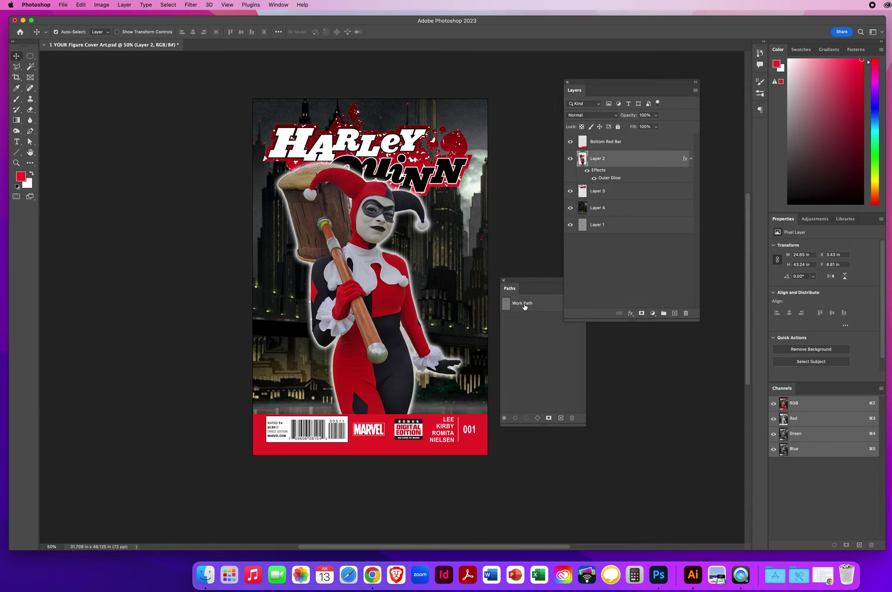
# - Delete the leftover Work Path
pyautogui.moveTo(524, 306); pyautogui.dragTo(572, 418)
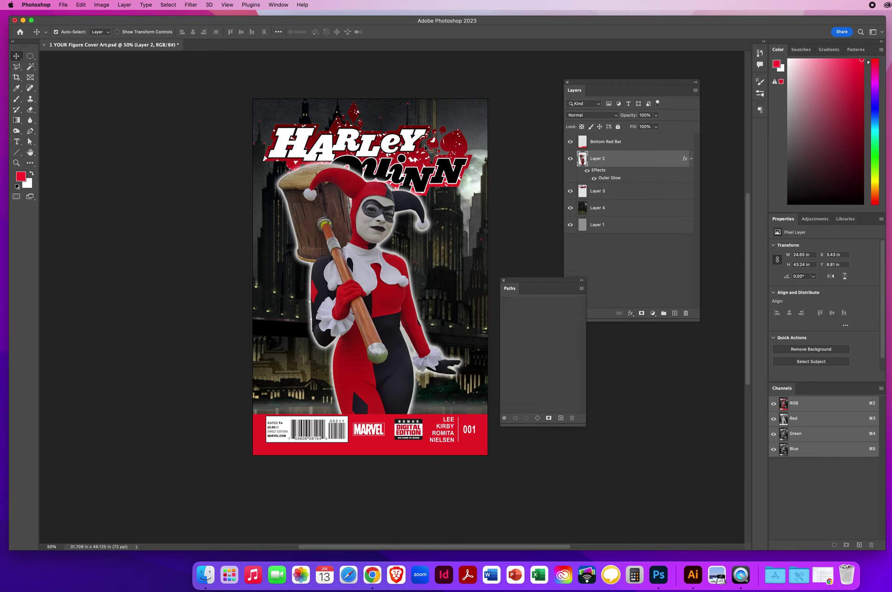
# - Preview the reference photos in the 10.2 Figure Paths folder through SpidermanRef.jpg, and leave without opening any
pyautogui.click(63, 5)
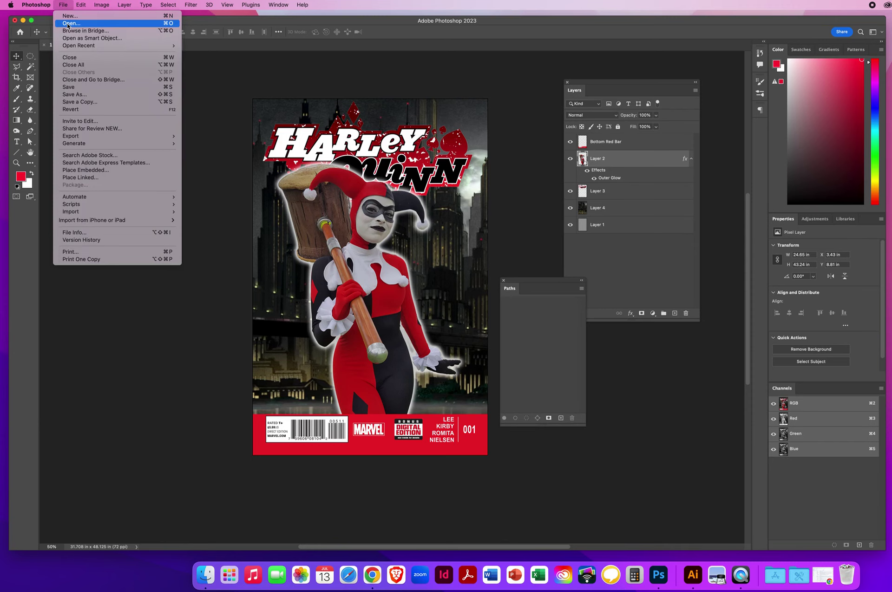
pyautogui.click(68, 25)
pyautogui.click(289, 92)
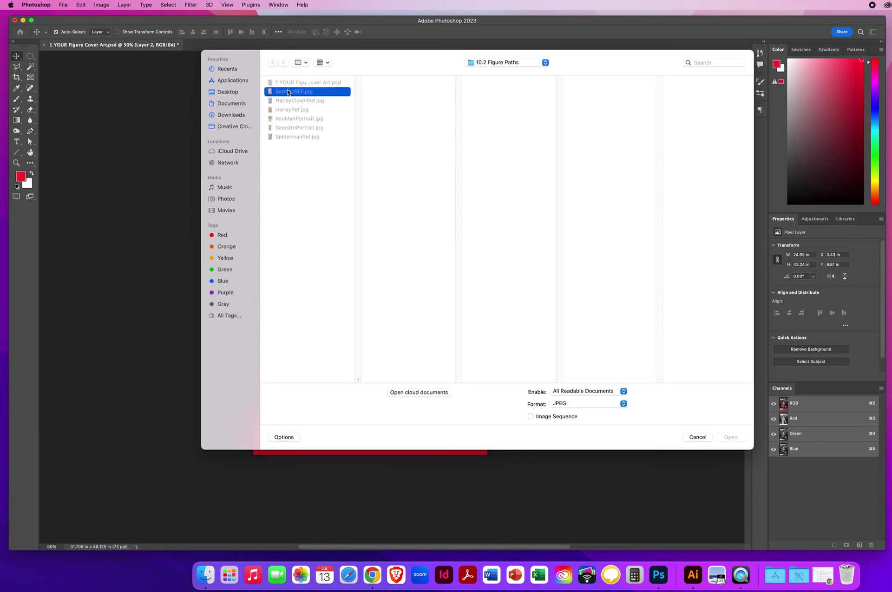
pyautogui.press('Down')
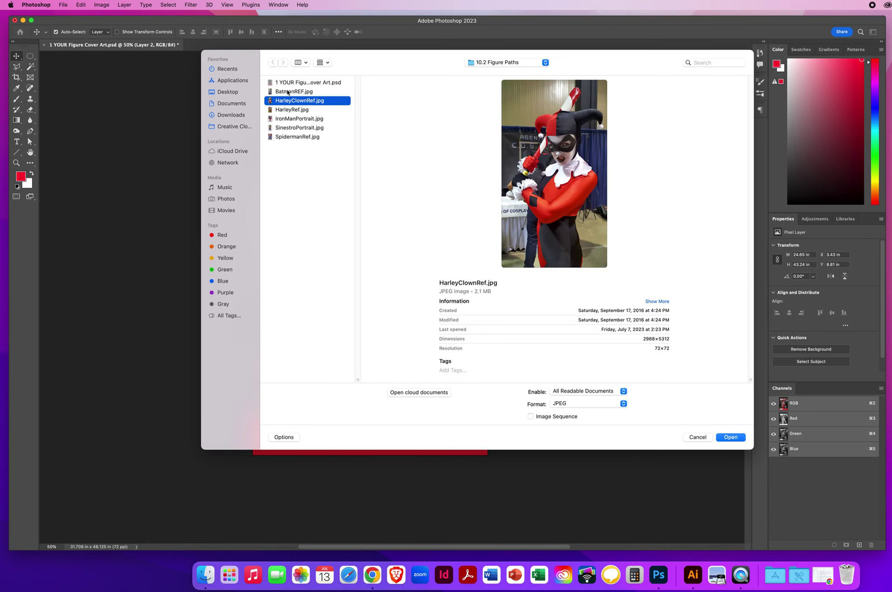
pyautogui.press('Down')
pyautogui.press('Down')
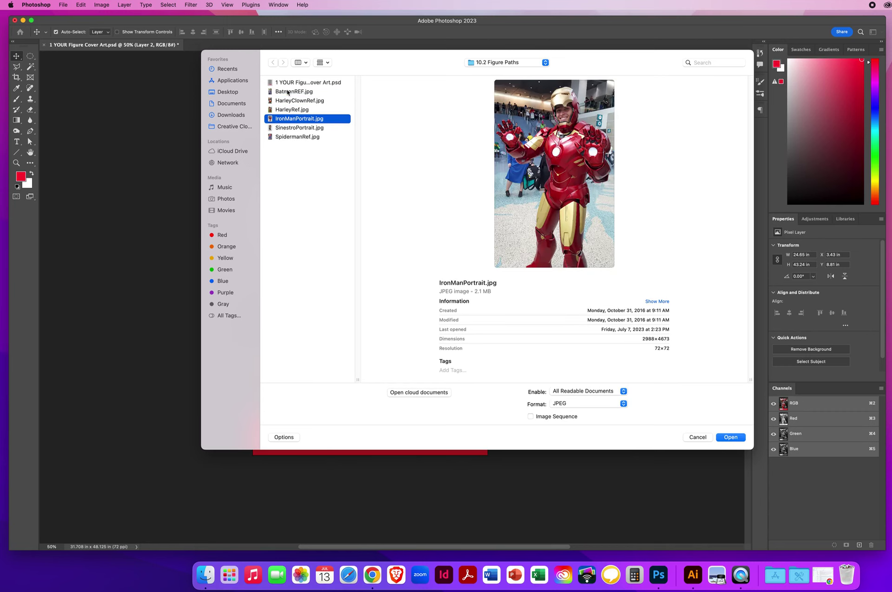
pyautogui.press('Down')
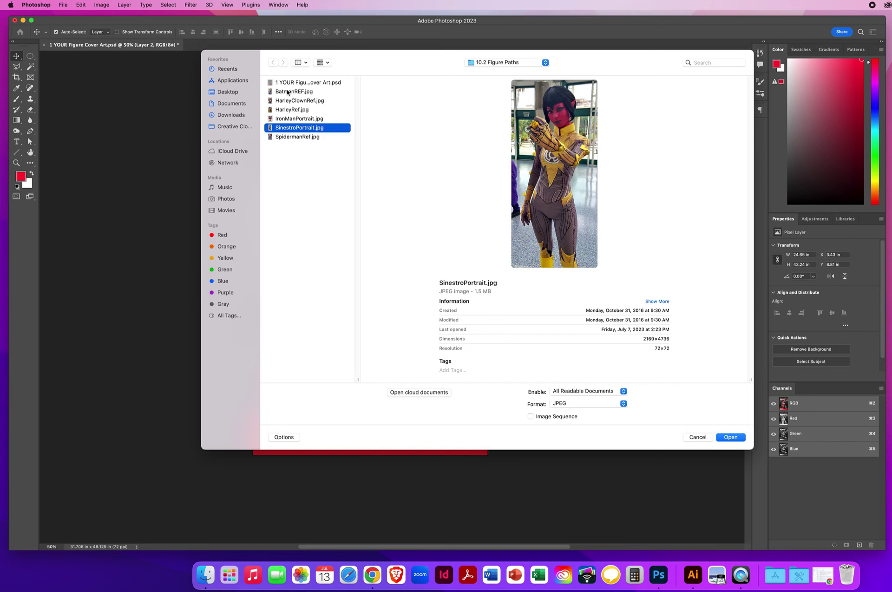
pyautogui.press('Down')
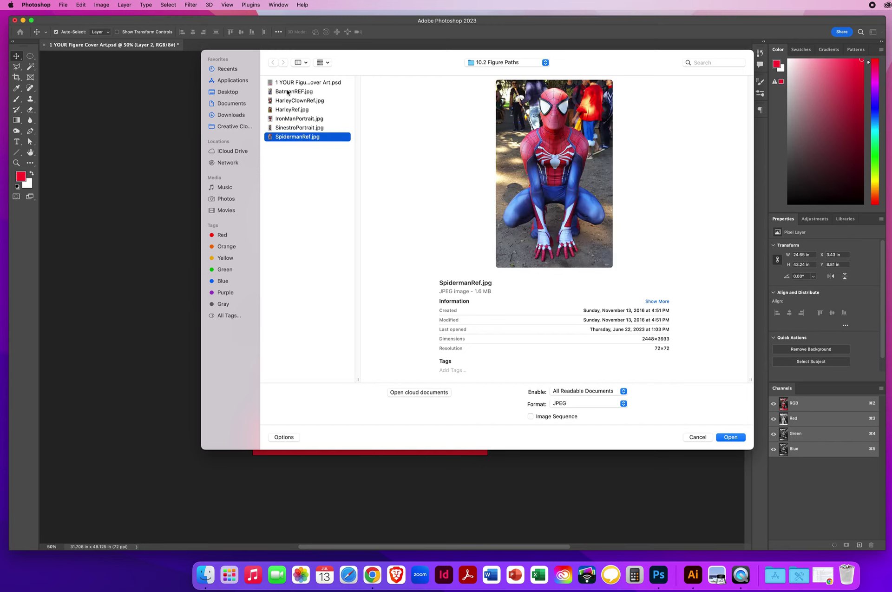
pyautogui.click(697, 438)
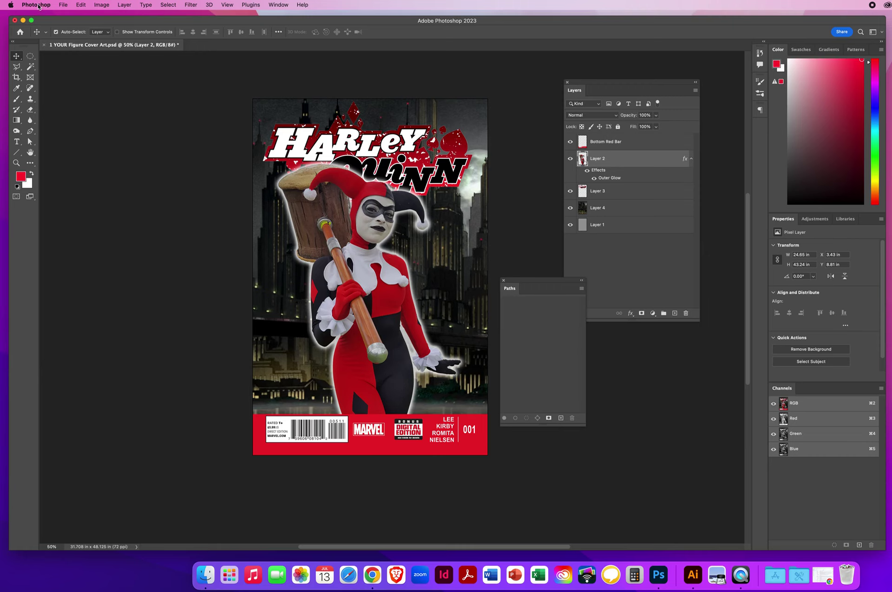
# - Save a JPEG copy of the cover to the Desktop at quality 8, named with the artist's name followed by ComicCover
pyautogui.click(63, 5)
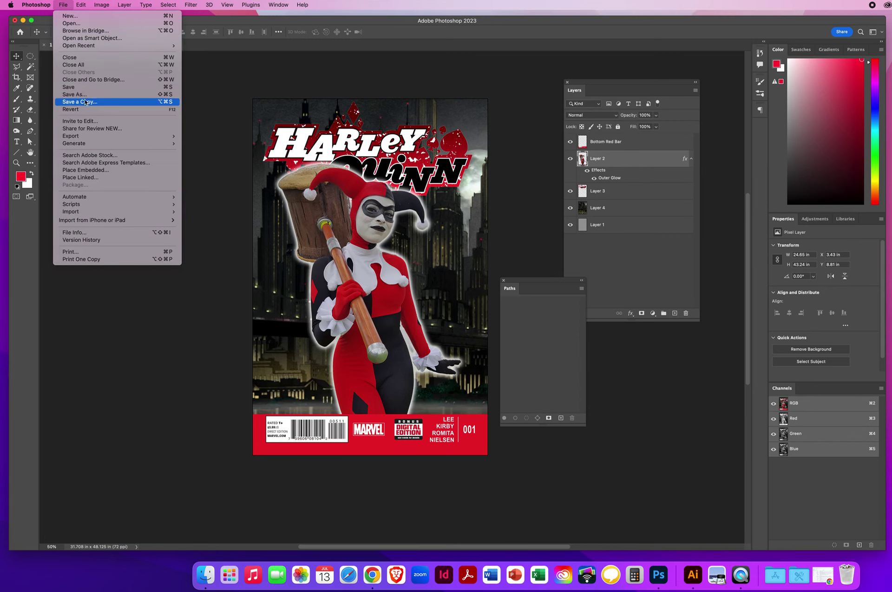
pyautogui.click(256, 187)
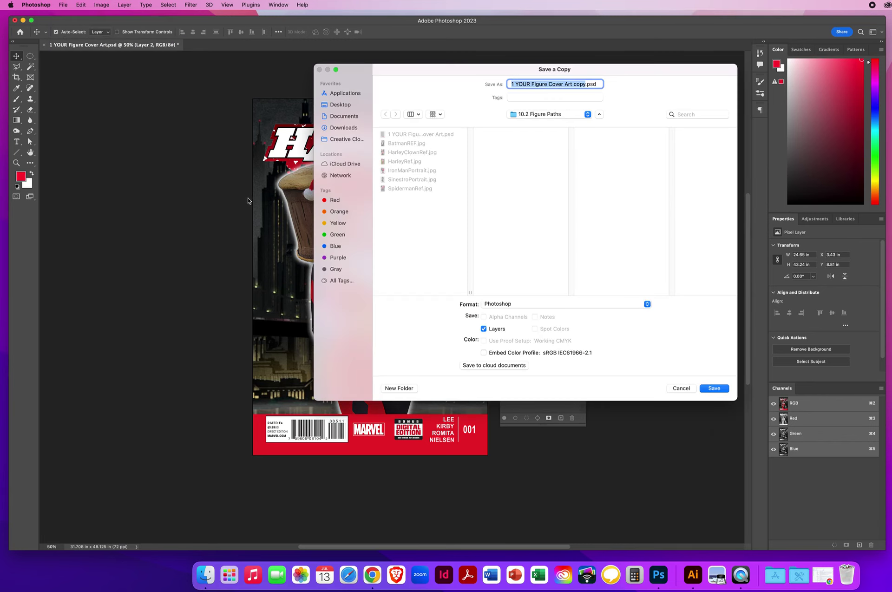
pyautogui.write('NielsenChris')
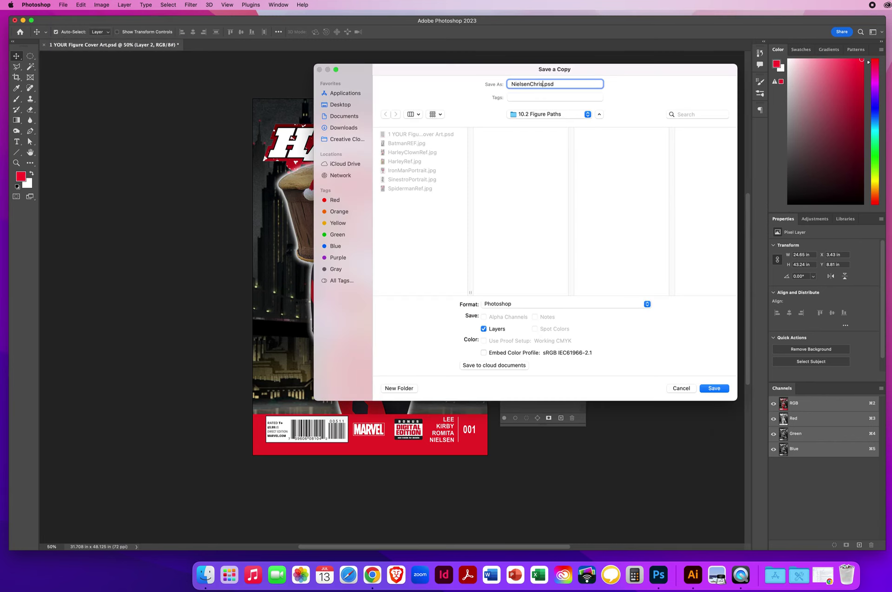
pyautogui.write('ComicCover')
pyautogui.click(333, 103)
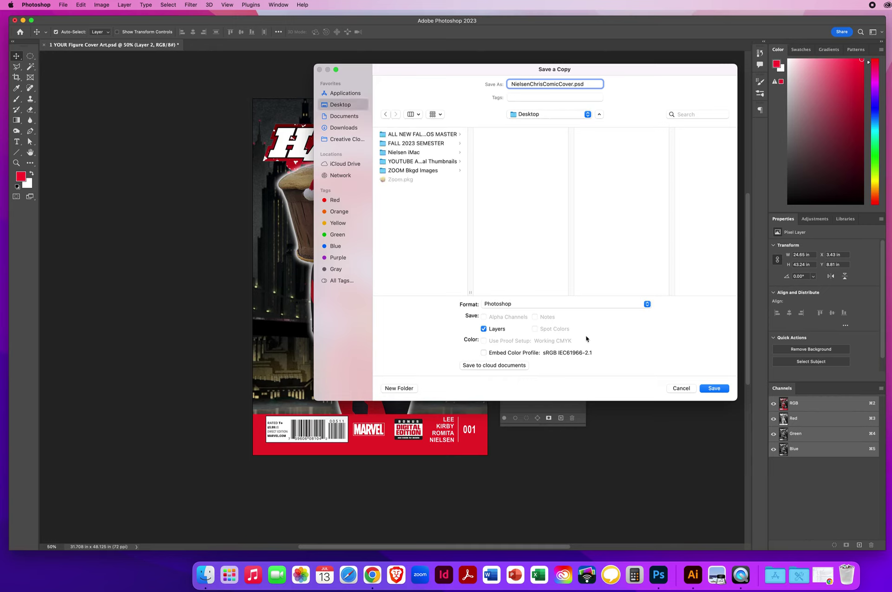
pyautogui.click(518, 305)
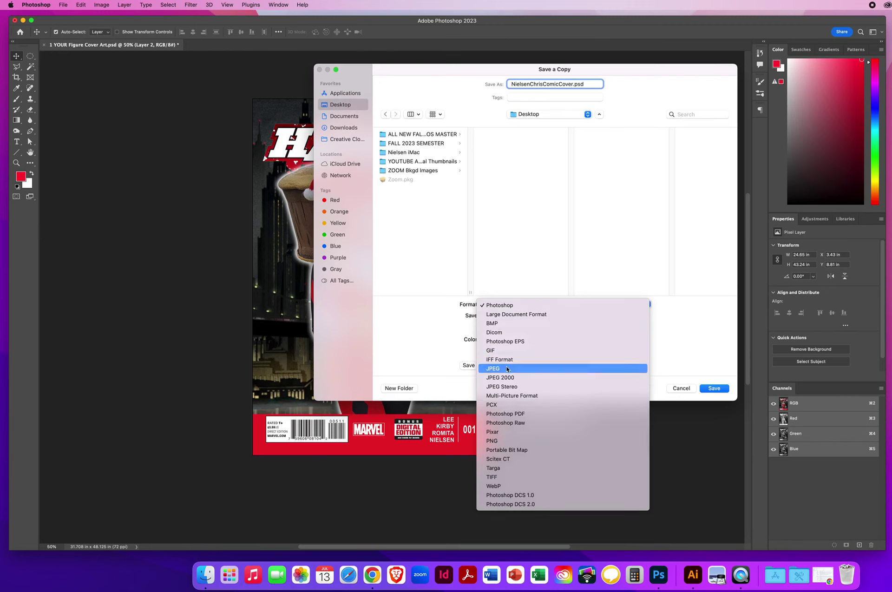
pyautogui.click(526, 366)
pyautogui.click(715, 389)
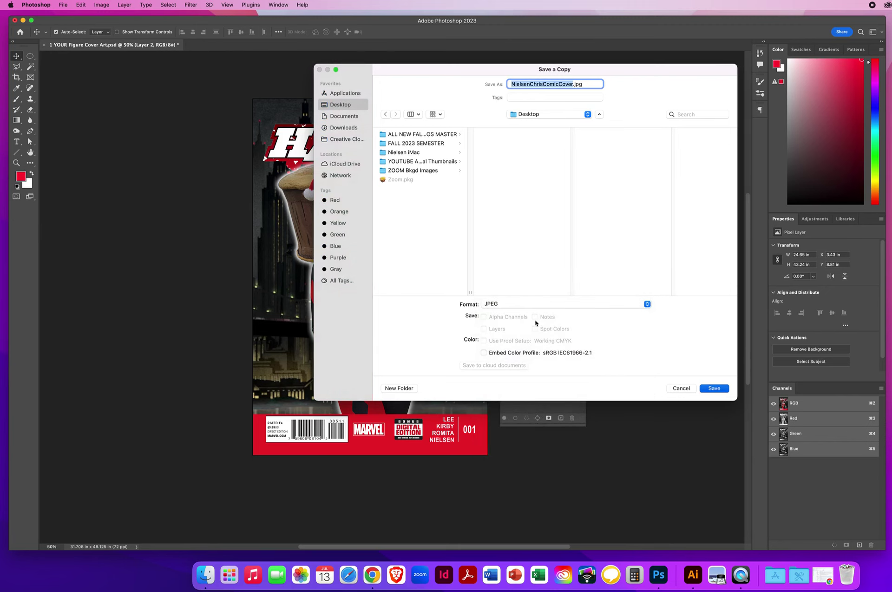
pyautogui.click(516, 101)
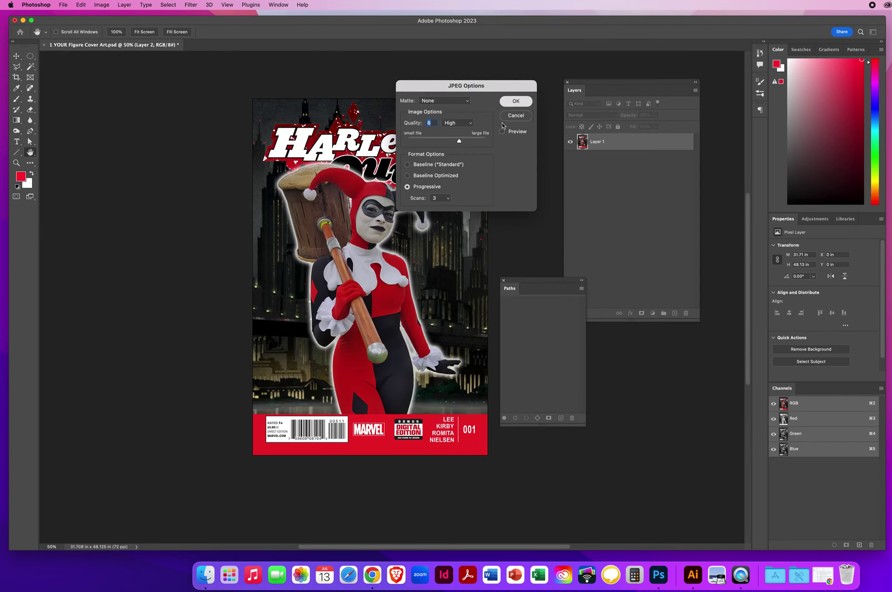
pyautogui.click(16, 163)
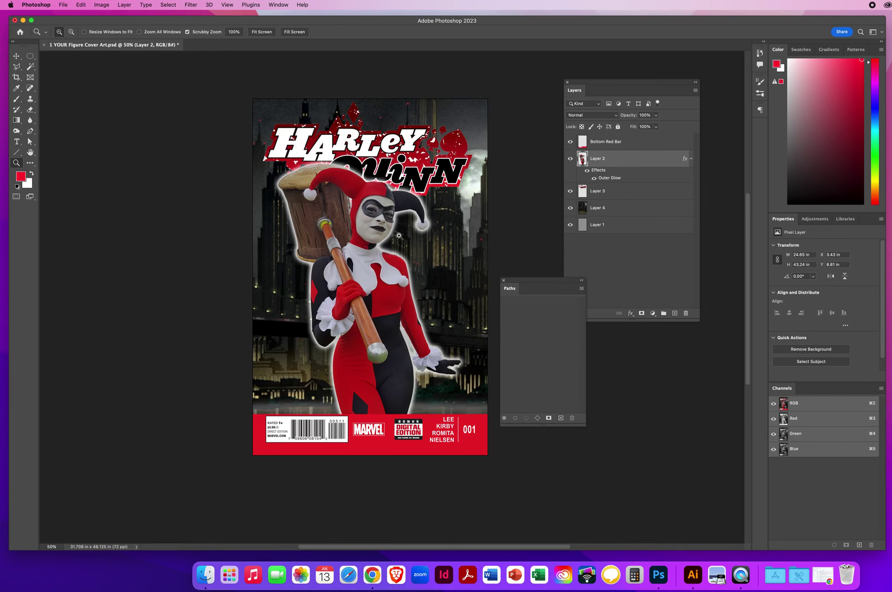
pyautogui.moveTo(396, 234); pyautogui.dragTo(409, 236)
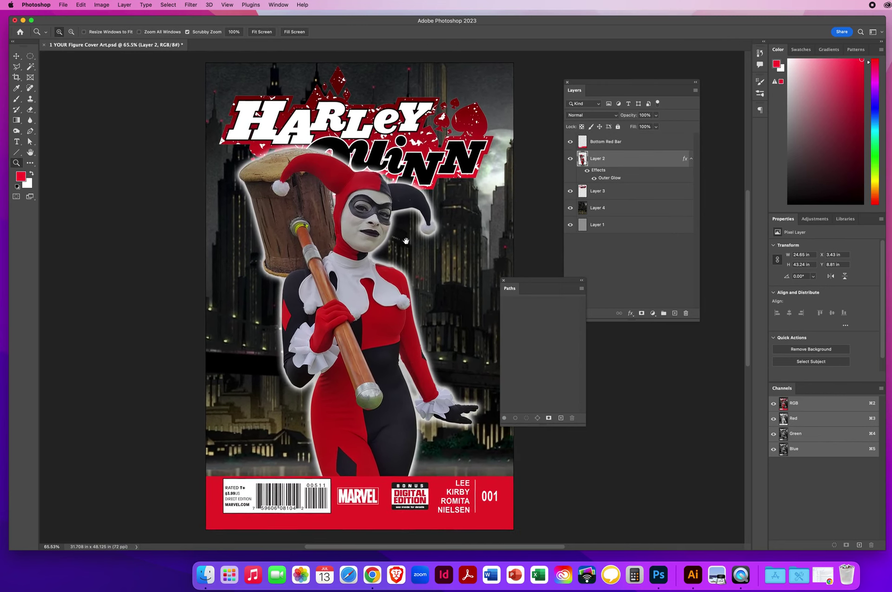
pyautogui.moveTo(521, 283); pyautogui.dragTo(497, 299)
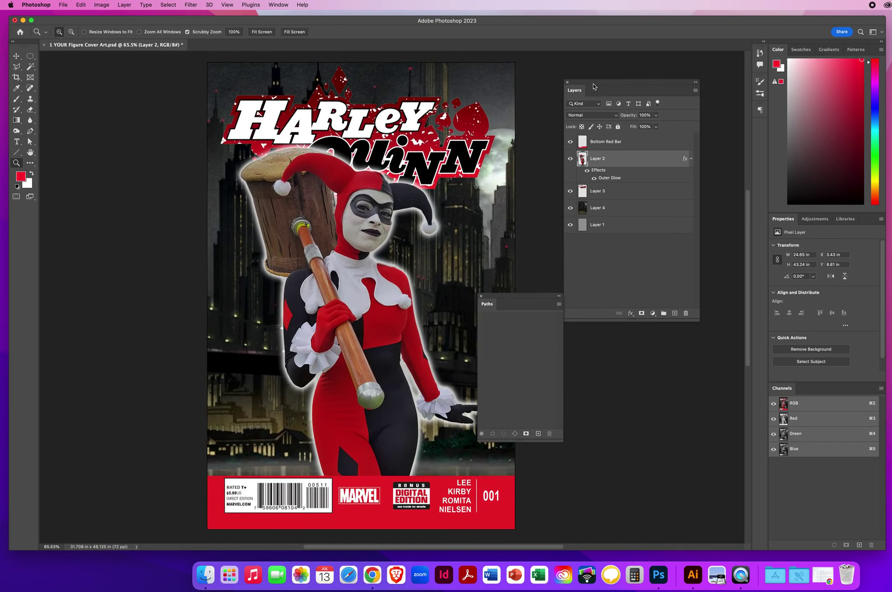
pyautogui.moveTo(592, 86); pyautogui.dragTo(565, 94)
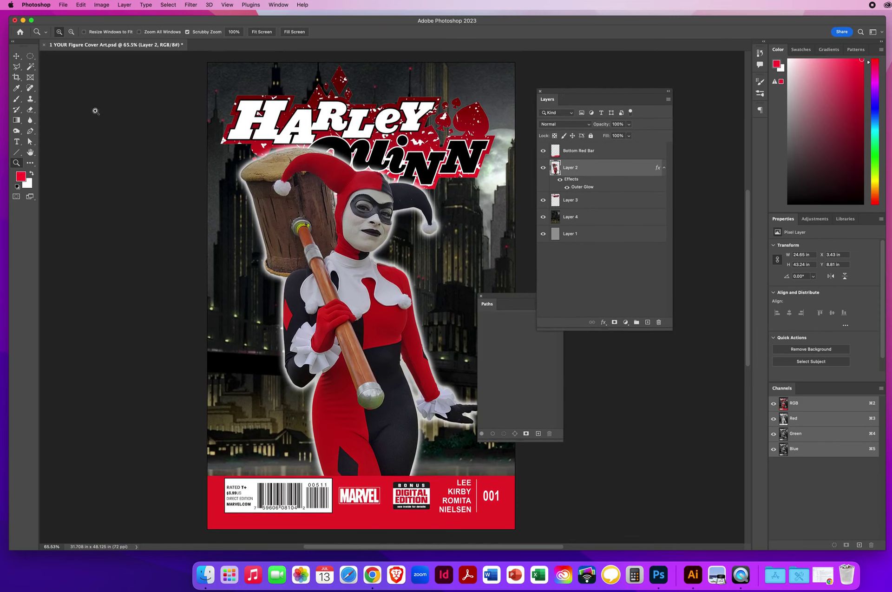
pyautogui.click(16, 56)
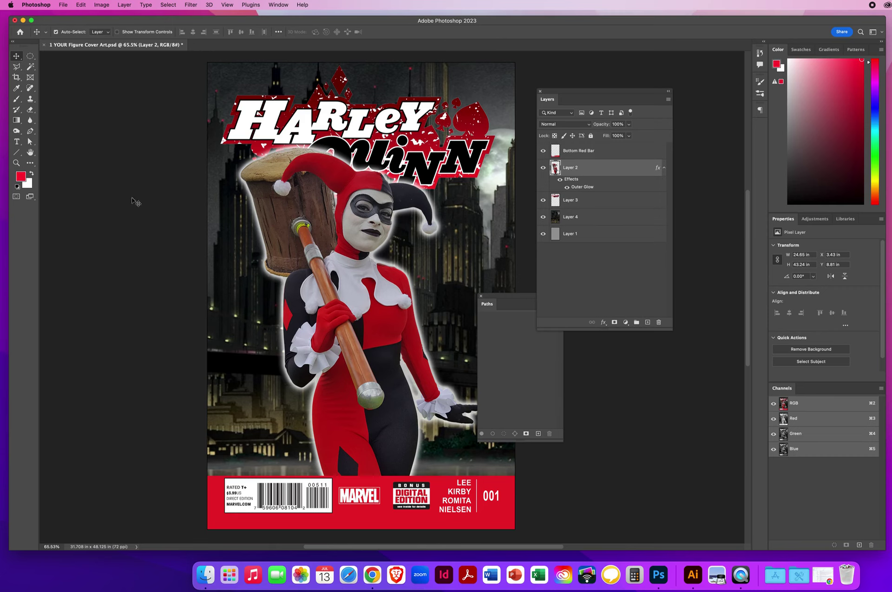
pyautogui.click(30, 67)
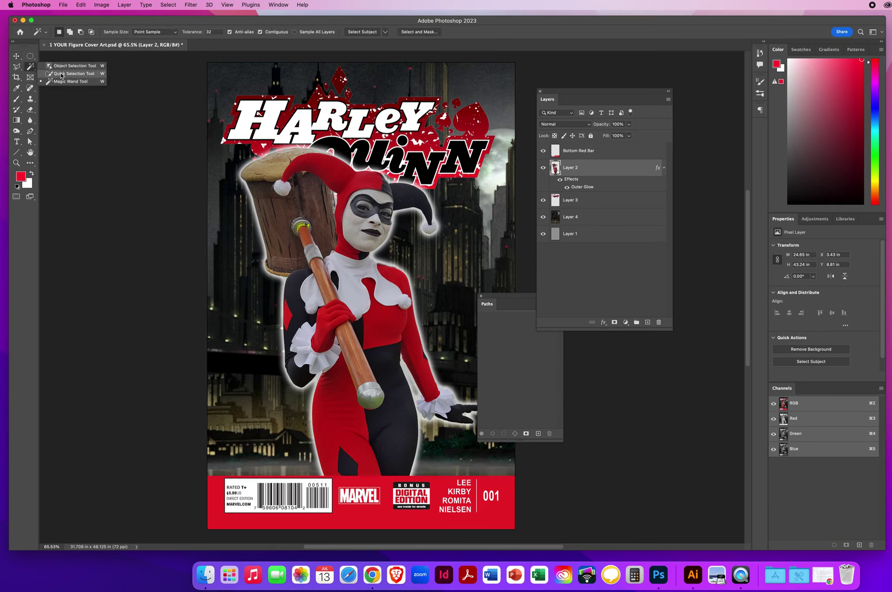
pyautogui.click(55, 67)
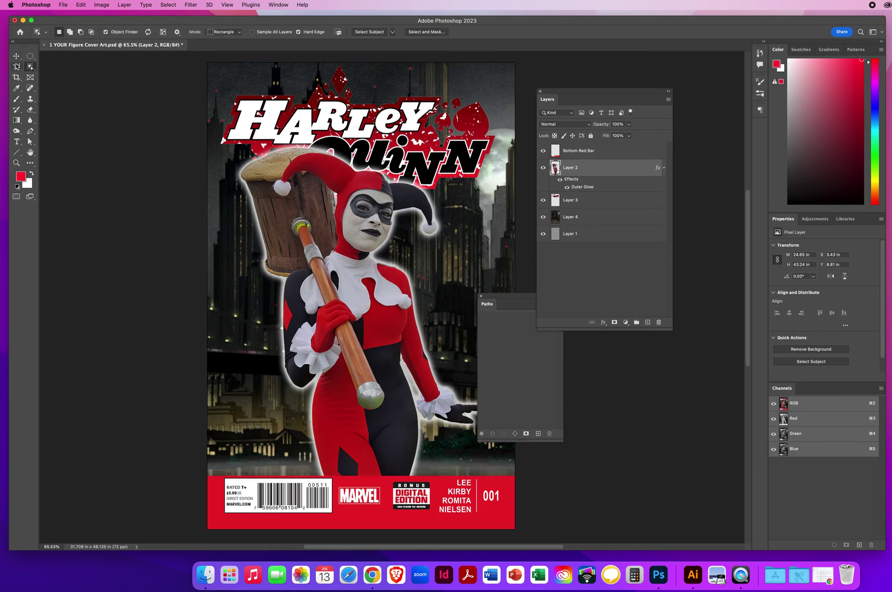
pyautogui.click(16, 57)
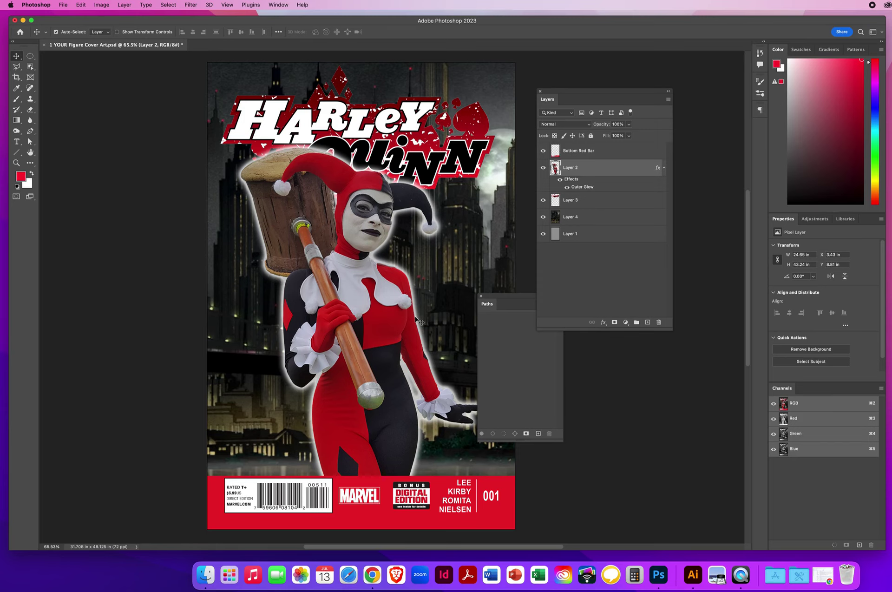
# - Examine the cut-out figure's edges and white glow up close, from the face and mallet to the hips, and return to the whole cover
pyautogui.click(16, 163)
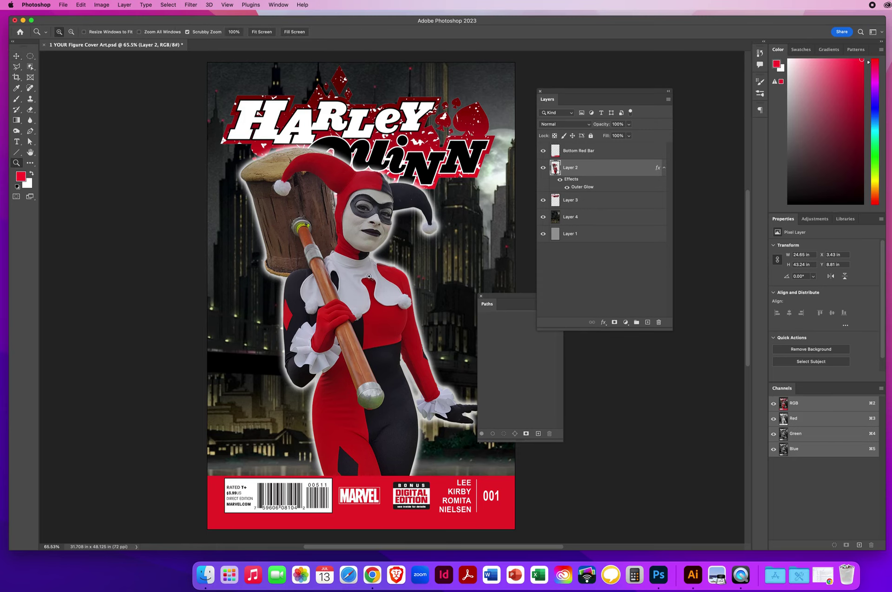
pyautogui.moveTo(398, 273); pyautogui.dragTo(387, 297)
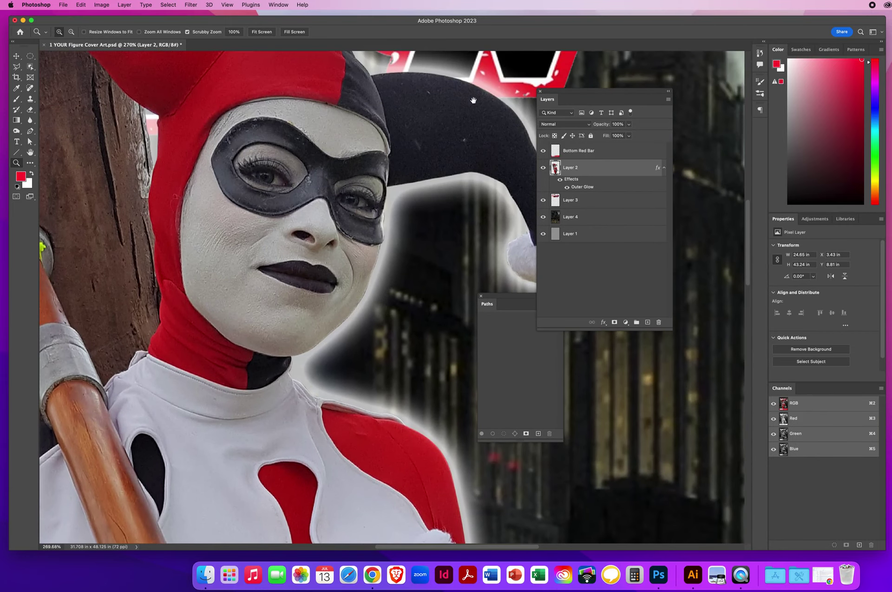
pyautogui.moveTo(205, 186); pyautogui.dragTo(420, 319)
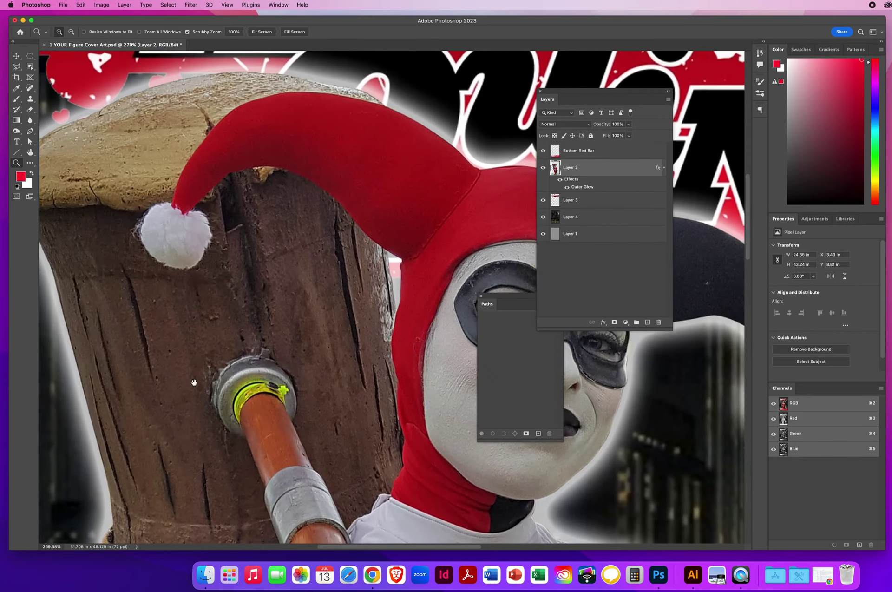
pyautogui.moveTo(193, 378); pyautogui.dragTo(247, 156)
pyautogui.scroll(-10, 329, 366)
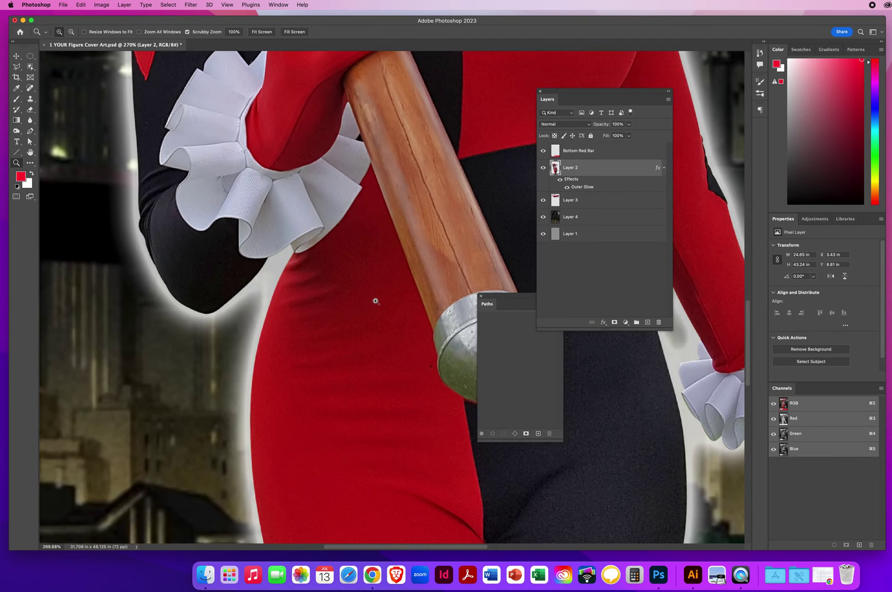
pyautogui.moveTo(374, 299); pyautogui.dragTo(343, 296)
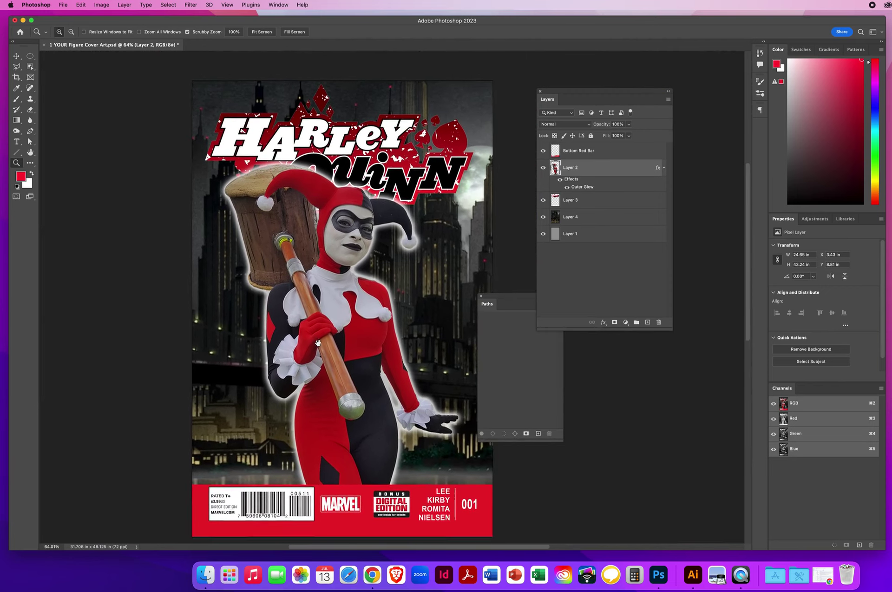